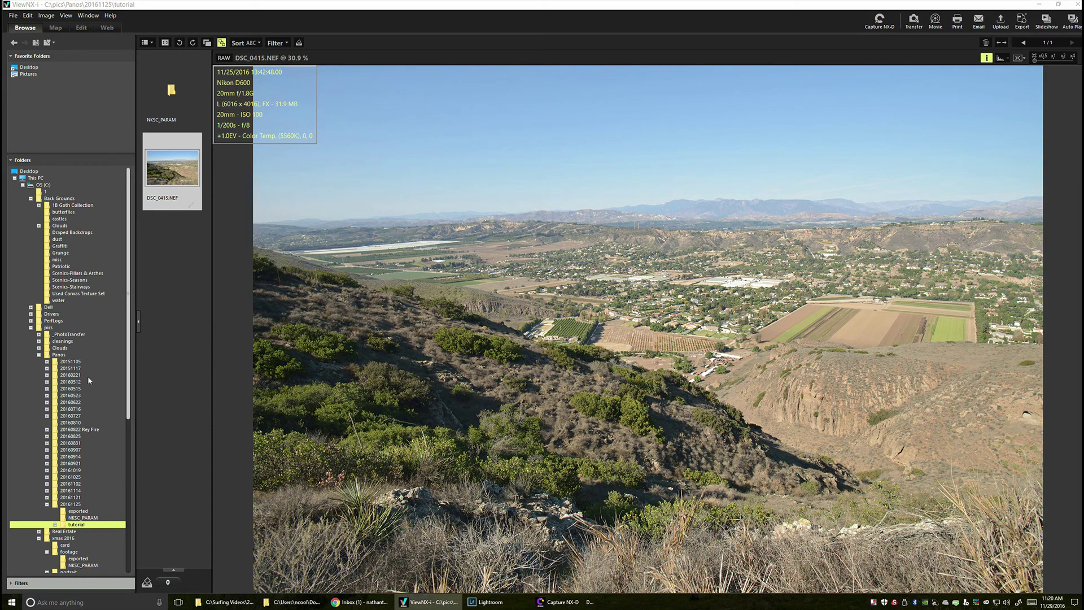
mouse_move(169, 197)
double_click(174, 181)
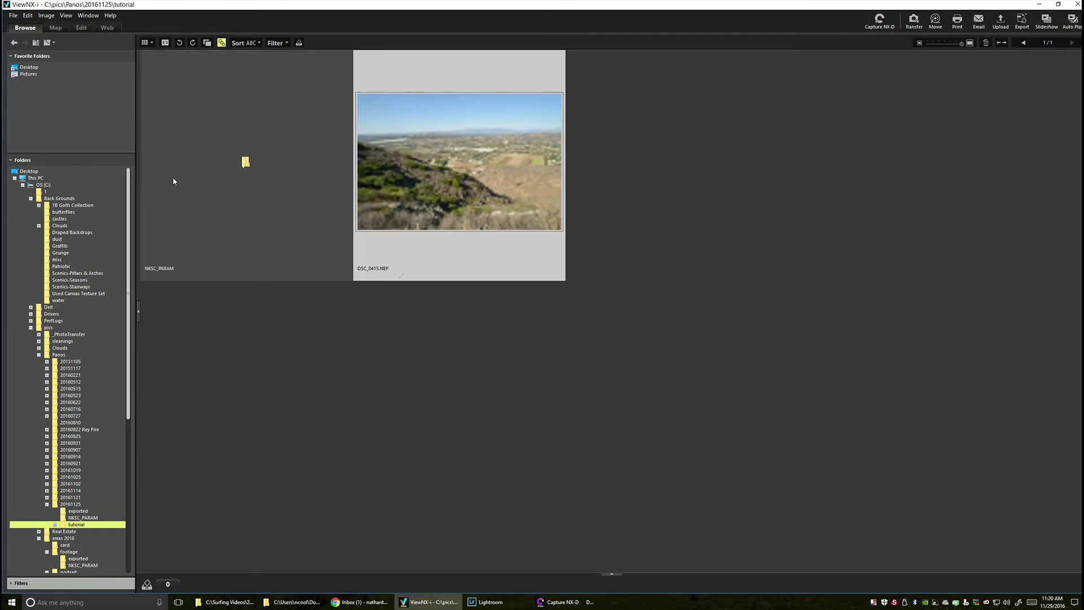
mouse_move(413, 192)
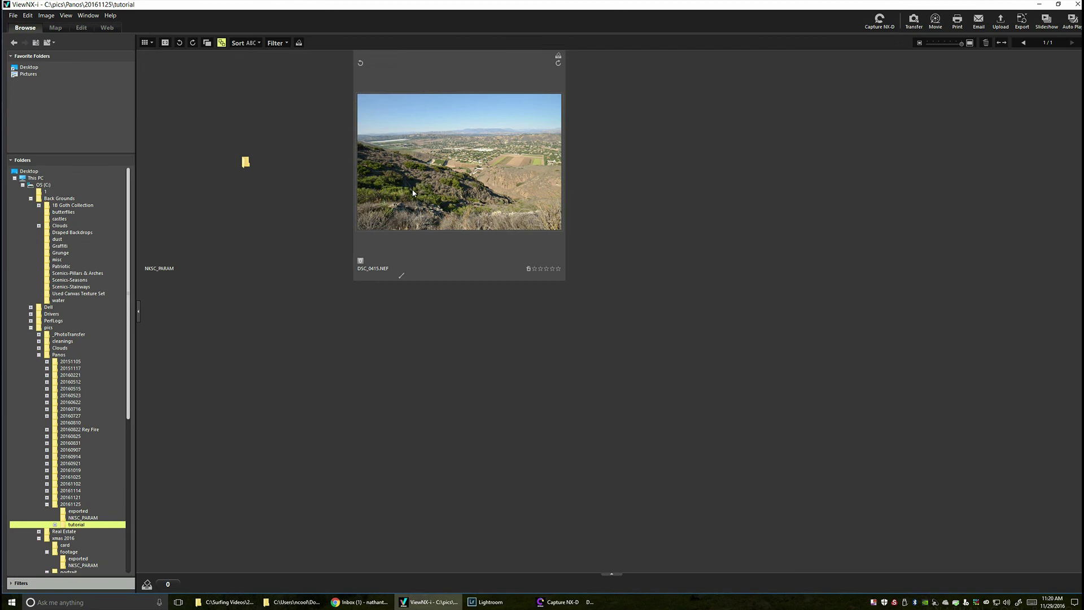
double_click(447, 193)
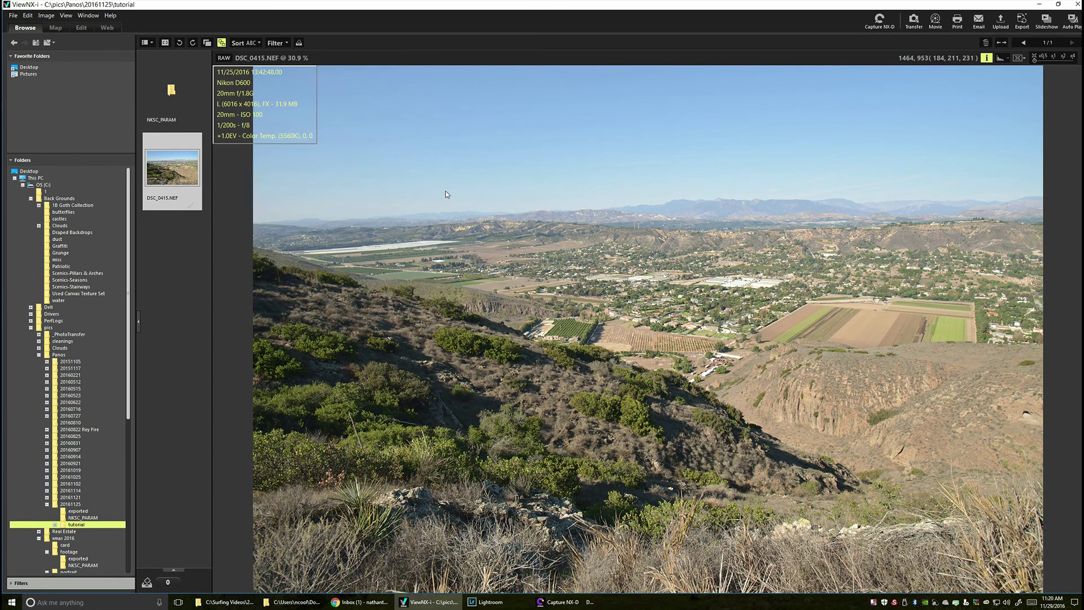
left_click(787, 308)
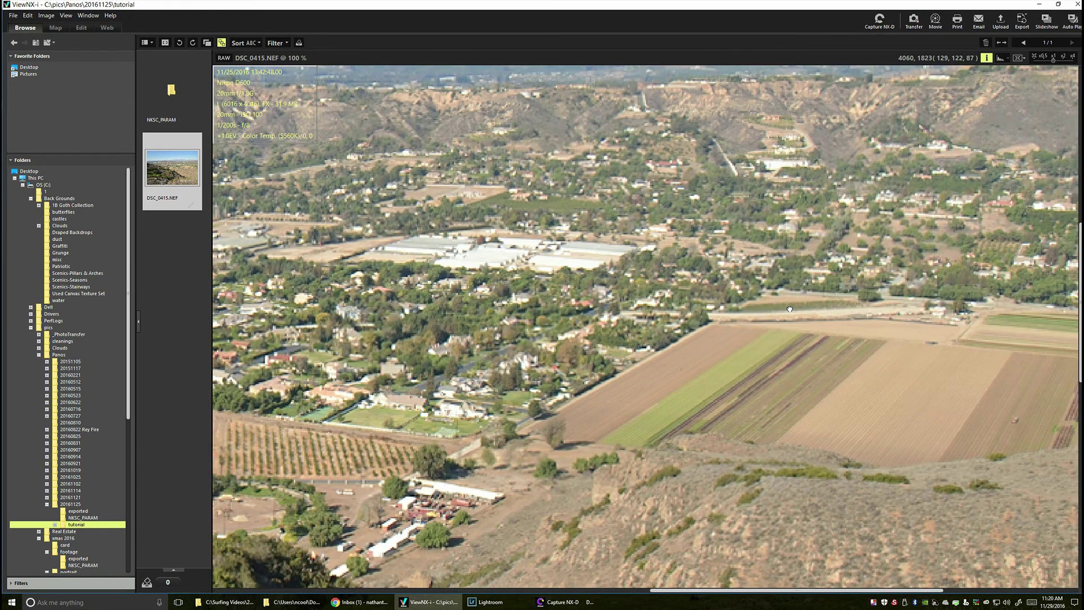
left_click_drag(790, 310, 701, 435)
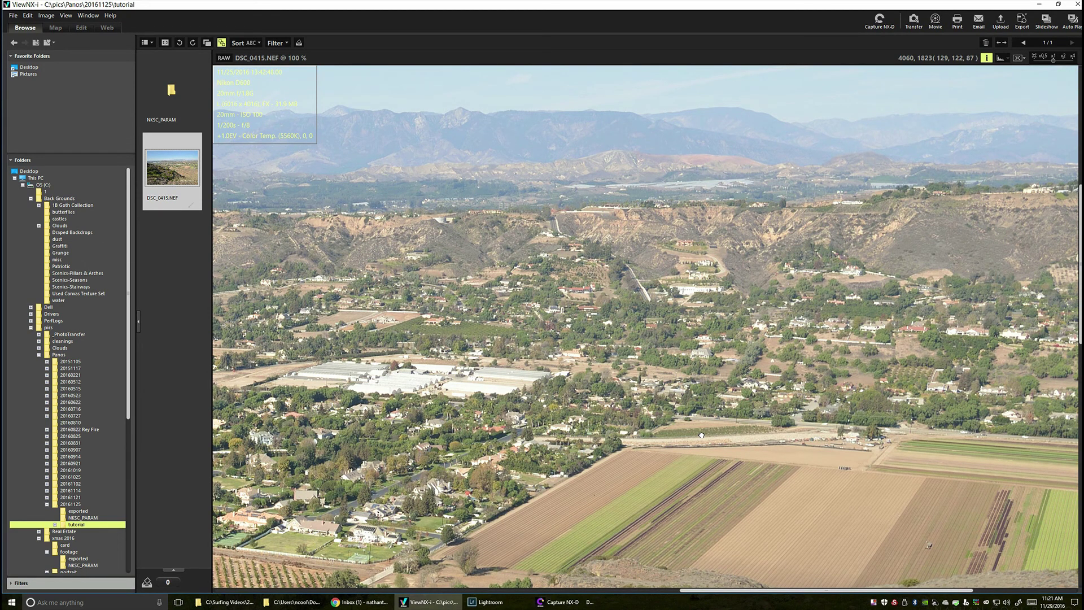
left_click(701, 436)
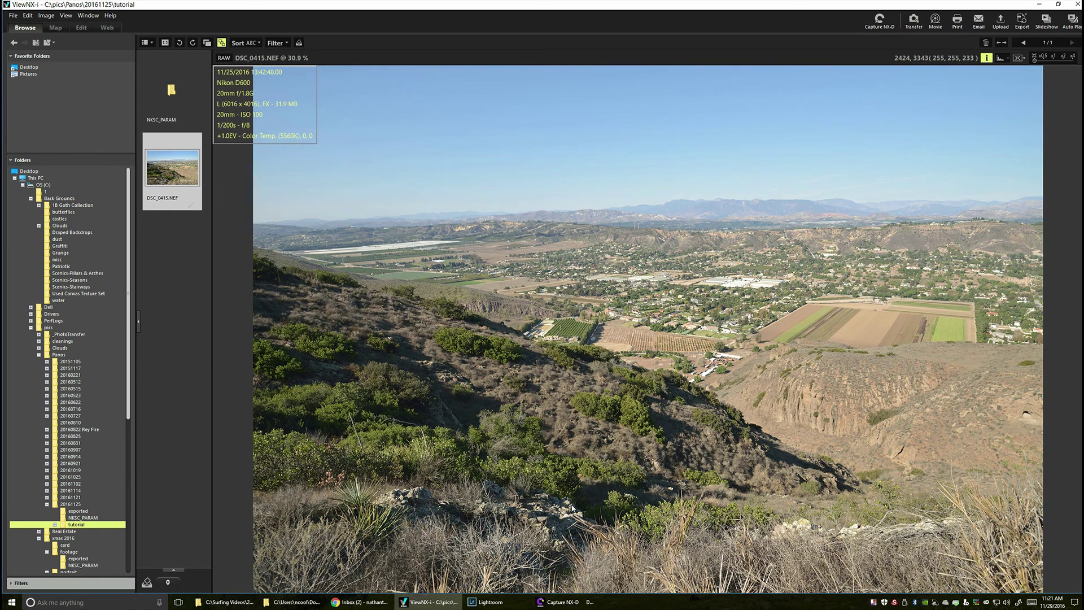
left_click(501, 602)
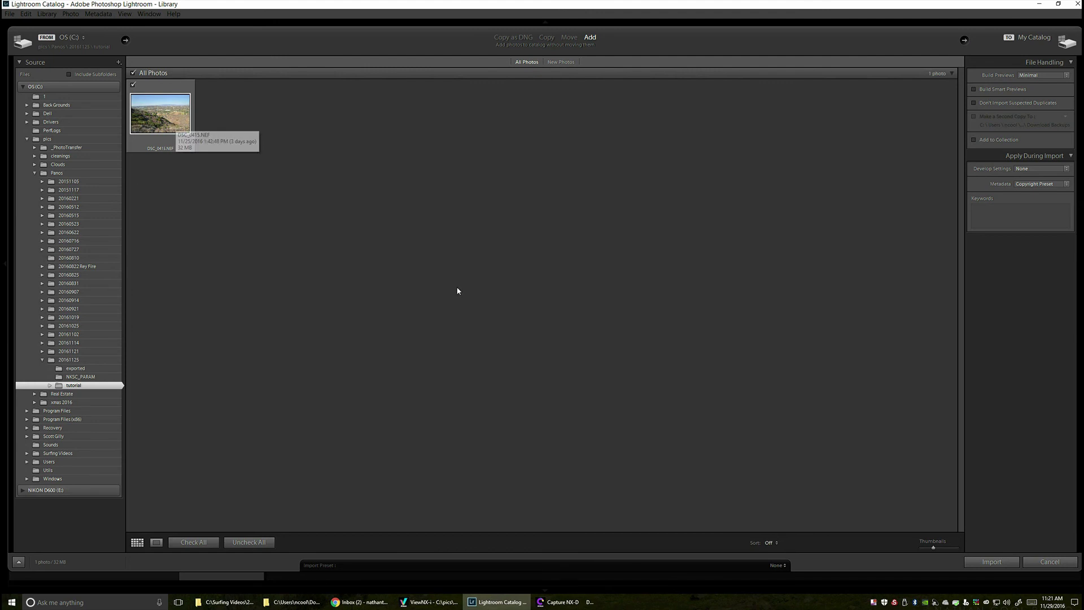
Import DSC_0415.NEF into the Lightroom catalog and open it in the Develop module
left_click(993, 563)
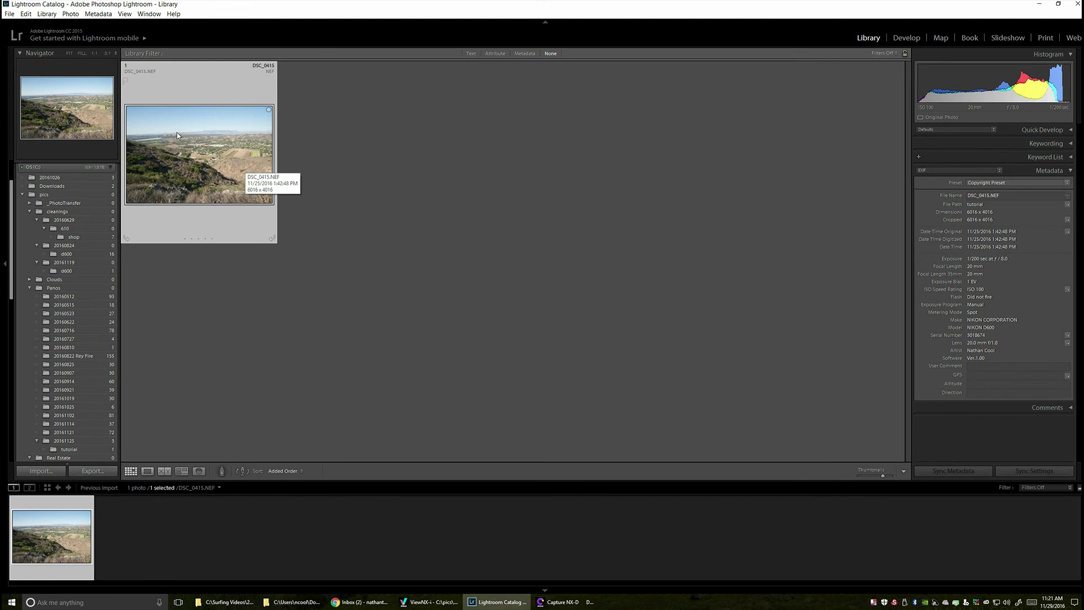
left_click(906, 38)
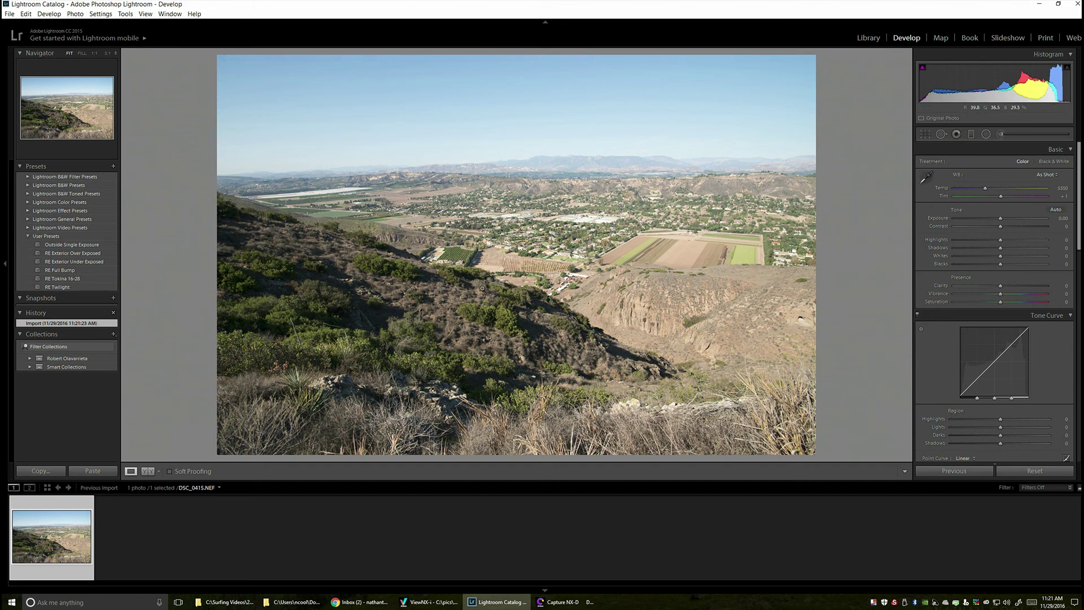
Compare DSC_0415's rendering in ViewNX-i and Lightroom Develop, then bring Capture NX-D forward
key("alt+Tab")
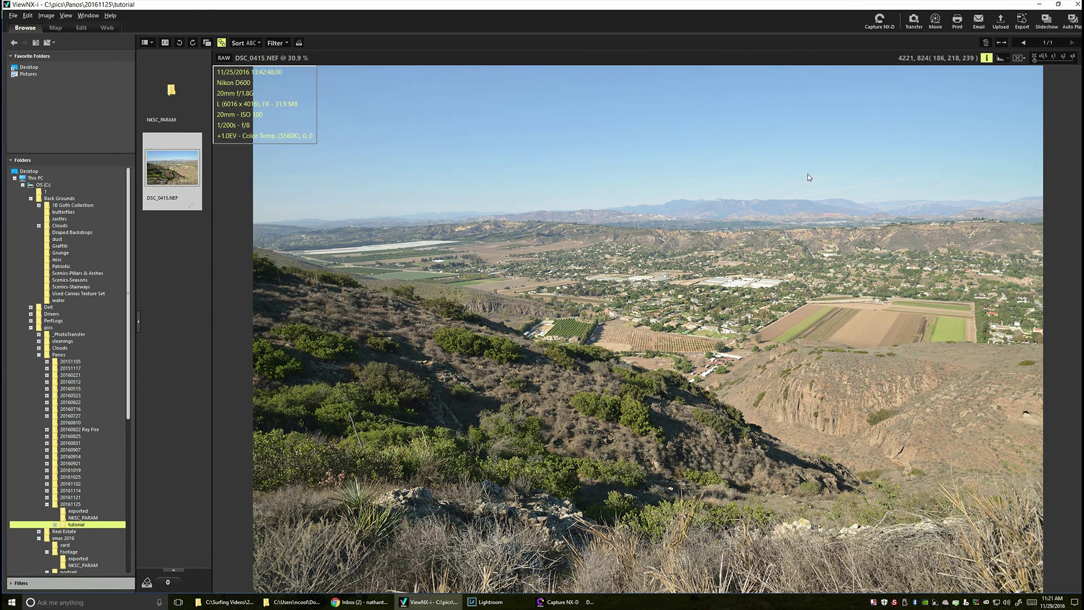
key("alt+Tab")
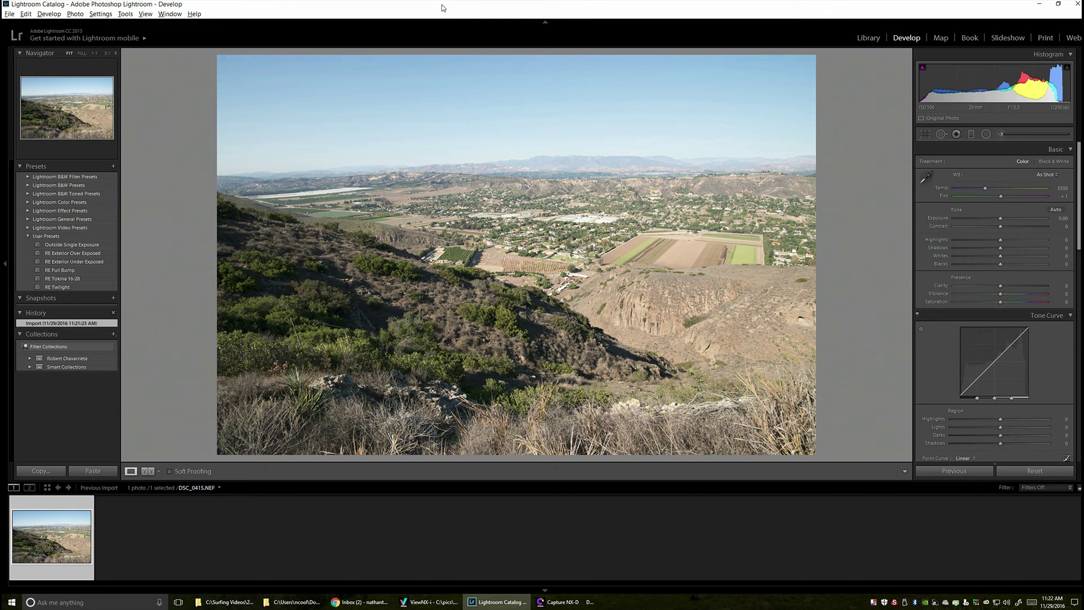
key("alt+Tab")
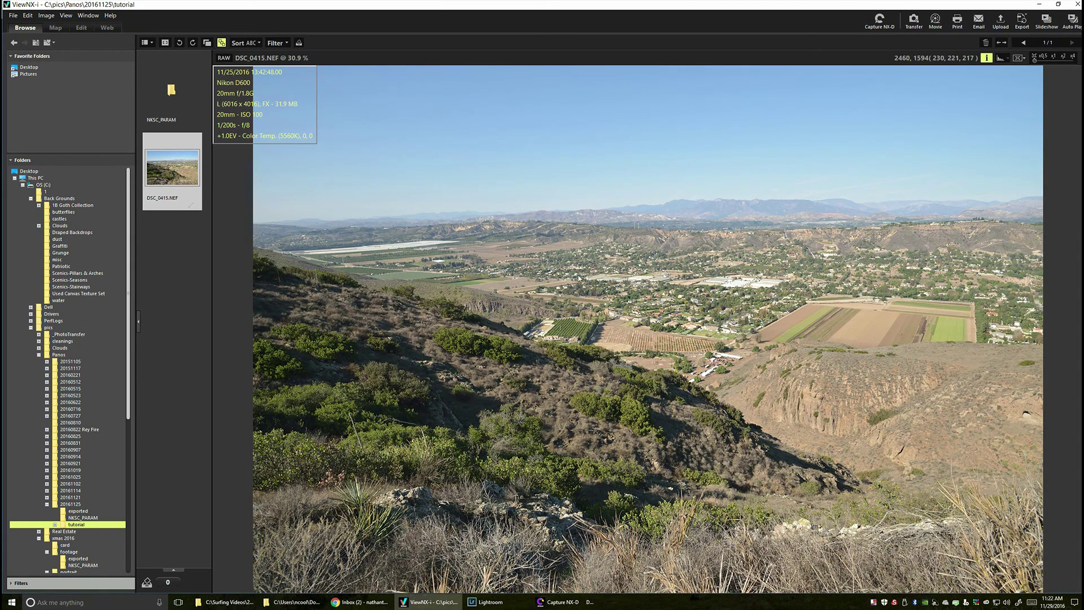
mouse_move(189, 175)
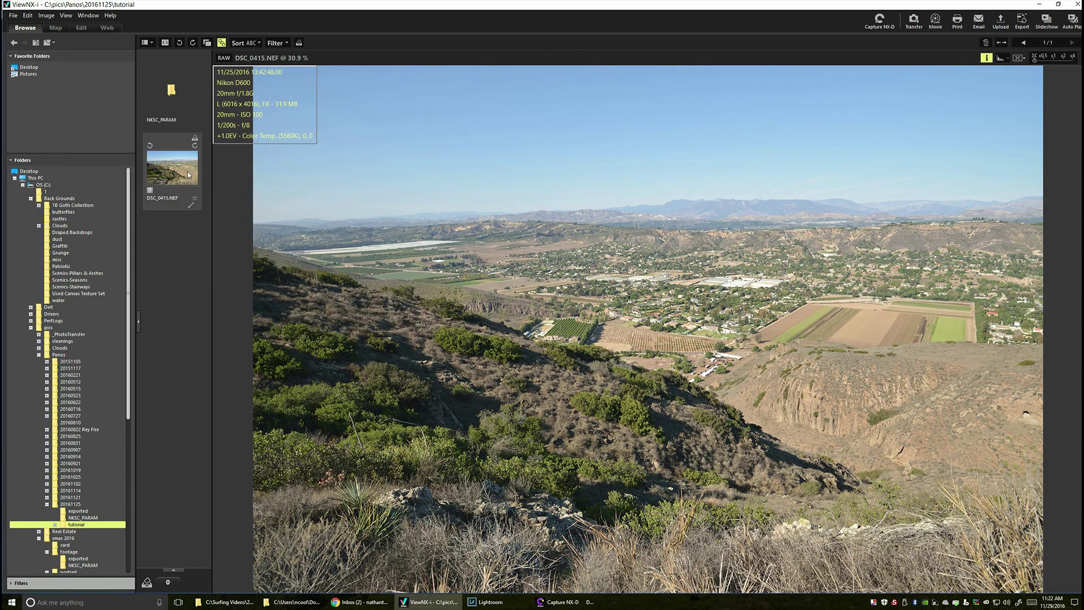
left_click(577, 607)
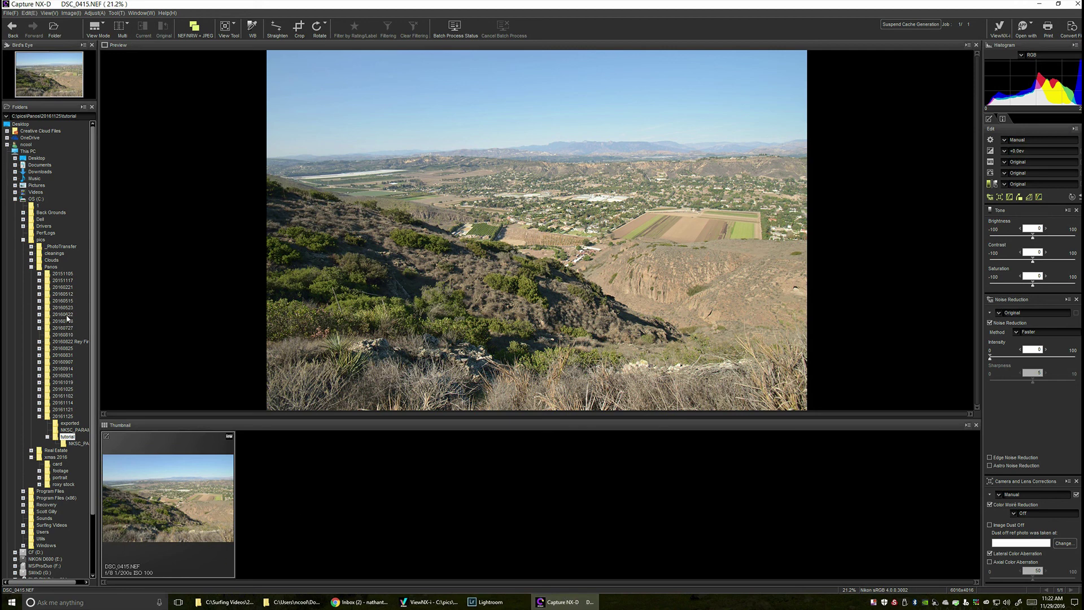
Glance at the photo in ViewNX-i, then return to Capture NX-D
key("alt+Tab")
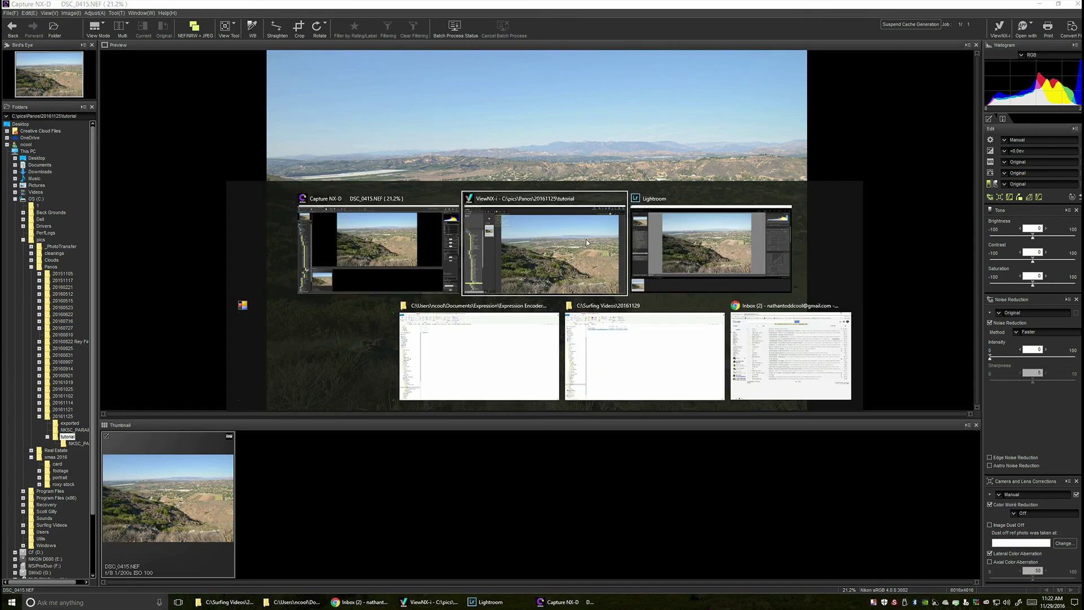
left_click(586, 240)
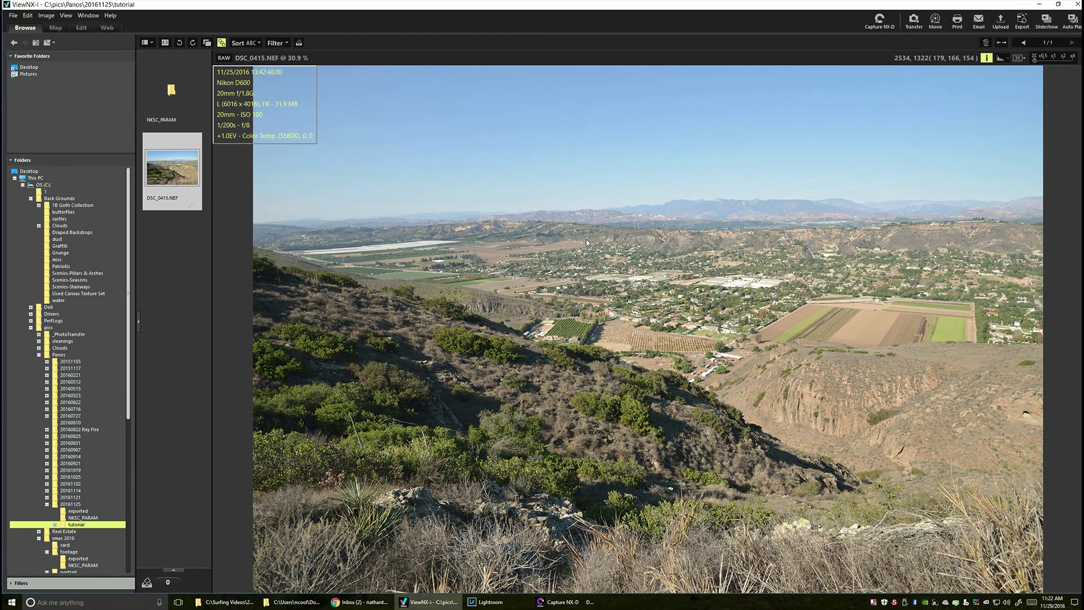
key("alt+Tab")
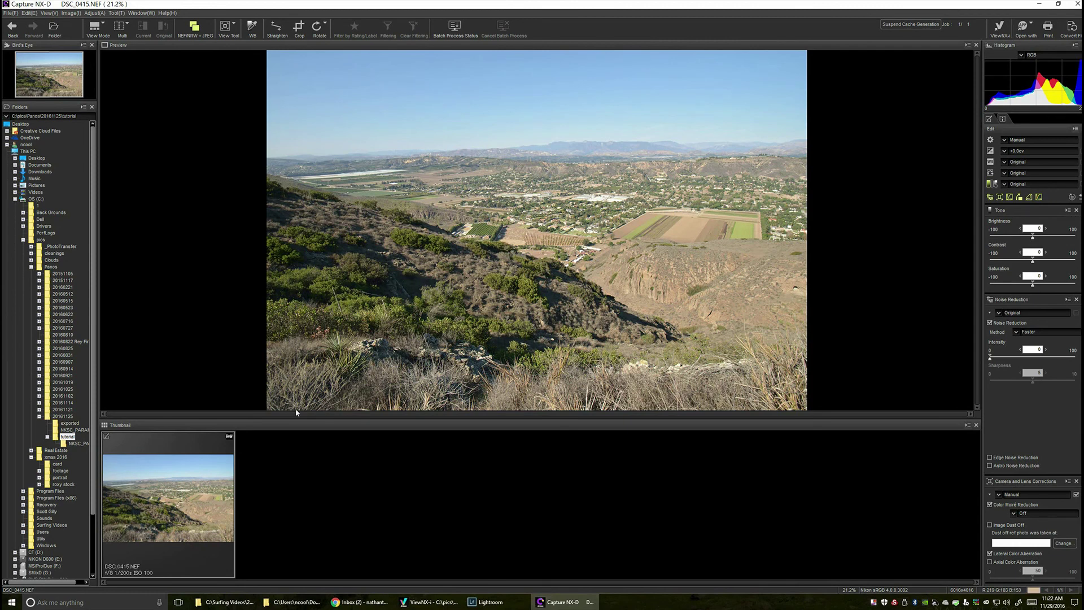
Try the enlarged-preview and thumbnails-only view modes, ending on large preview above thumbnails
left_click(105, 29)
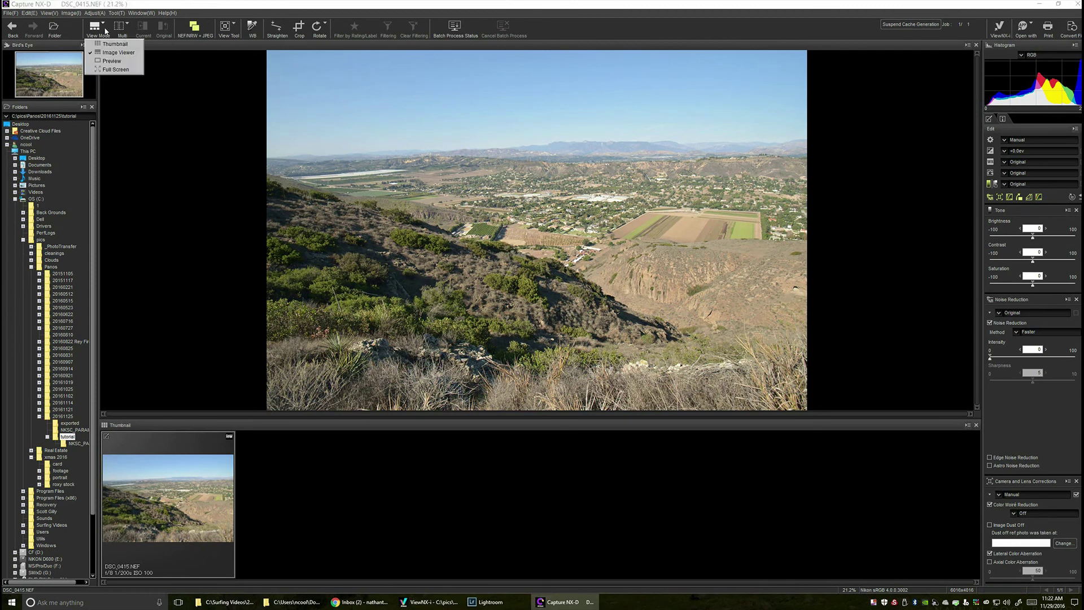
left_click(116, 61)
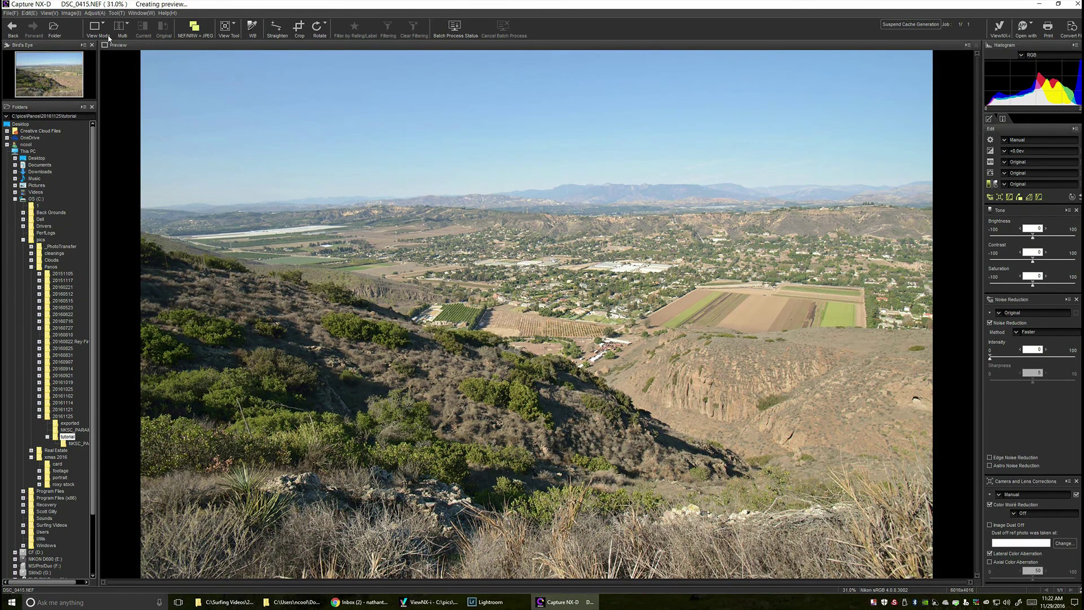
left_click(108, 38)
left_click(113, 47)
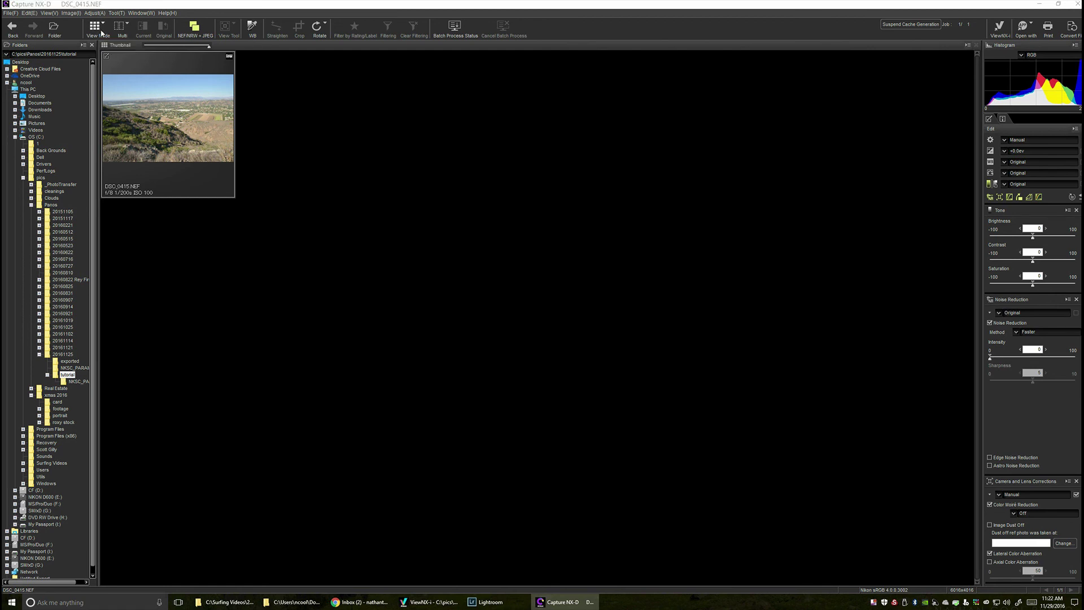
left_click(100, 34)
left_click(110, 53)
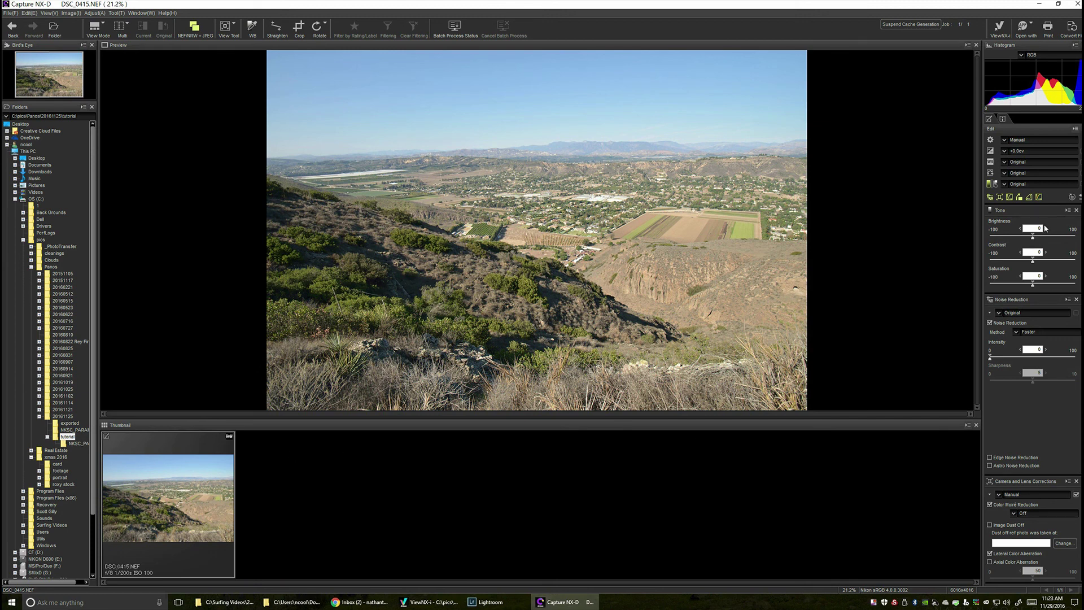
Set the Tone panel's Contrast to 17 and Saturation to 4
left_click_drag(1033, 260, 1043, 262)
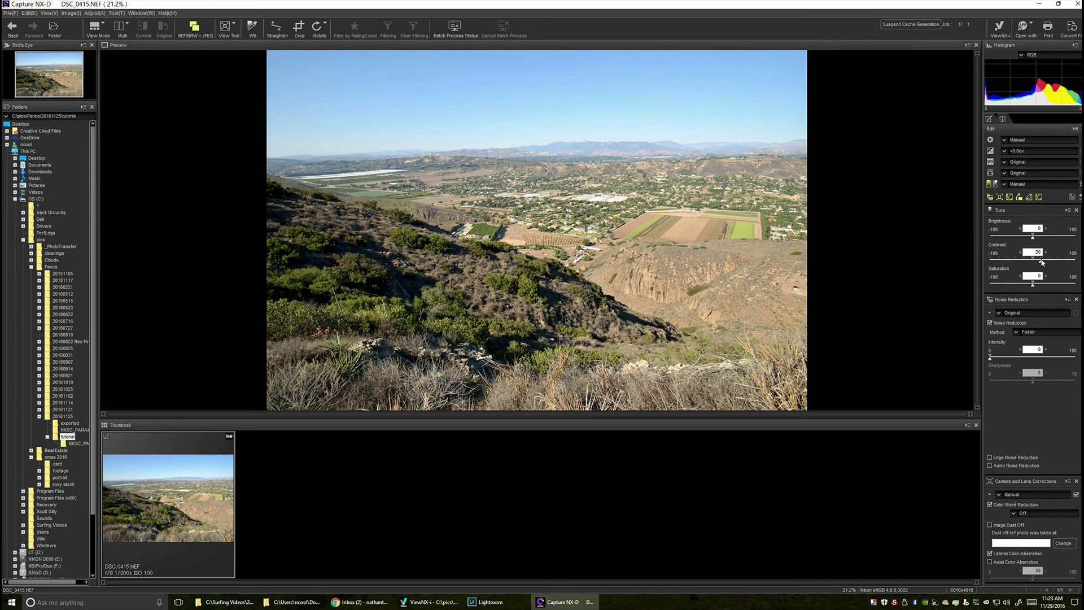
left_click_drag(1042, 262, 1040, 262)
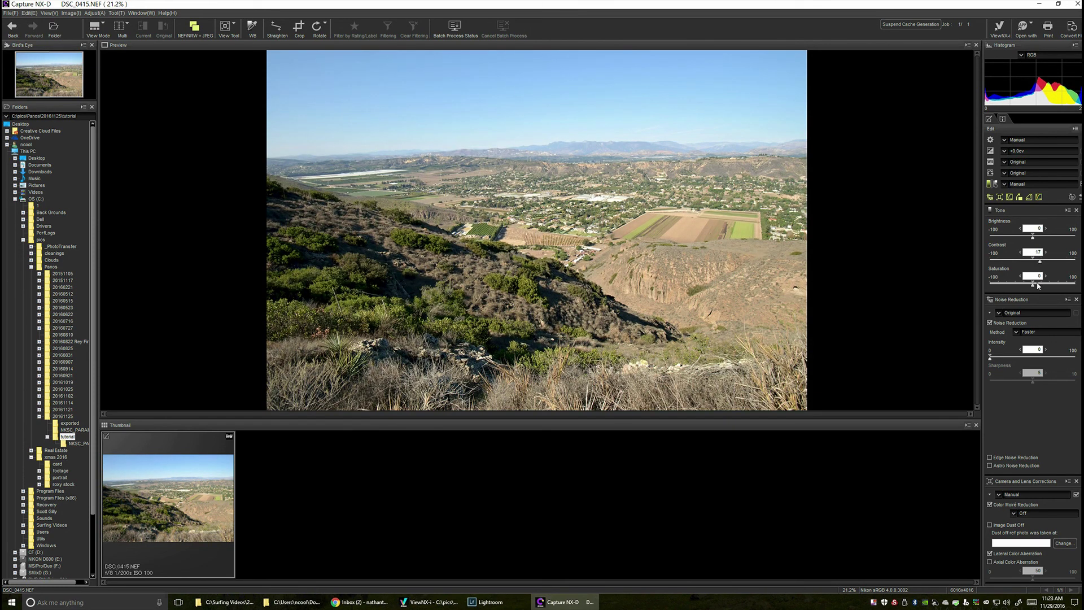
left_click_drag(1033, 285, 1036, 287)
Switch on Auto Distortion Control for DSC_0415.NEF
scroll(1079, 325, "down", 5)
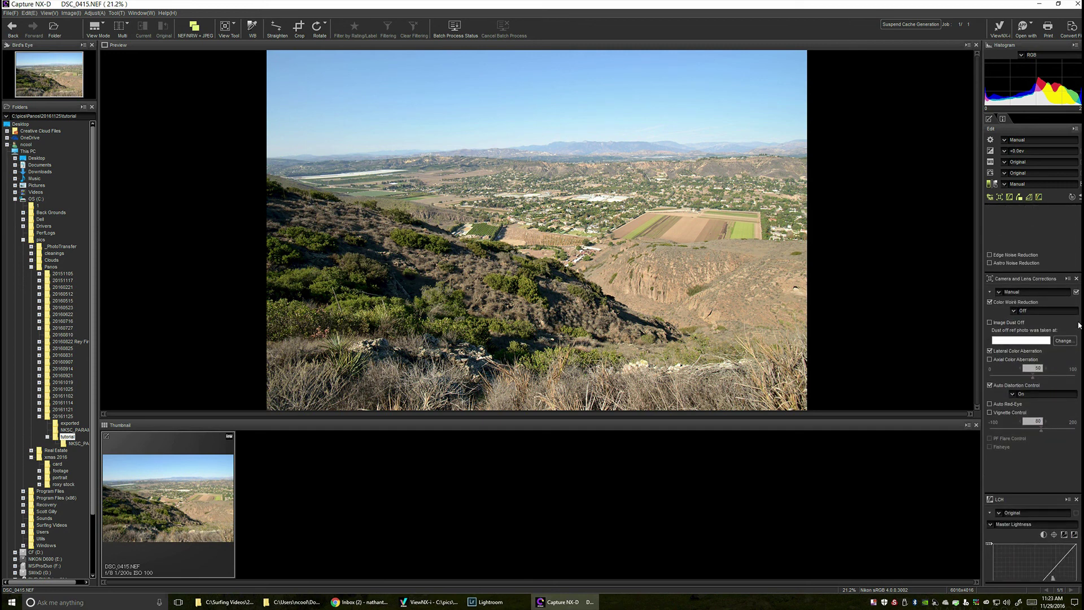
scroll(1079, 325, "down", 3)
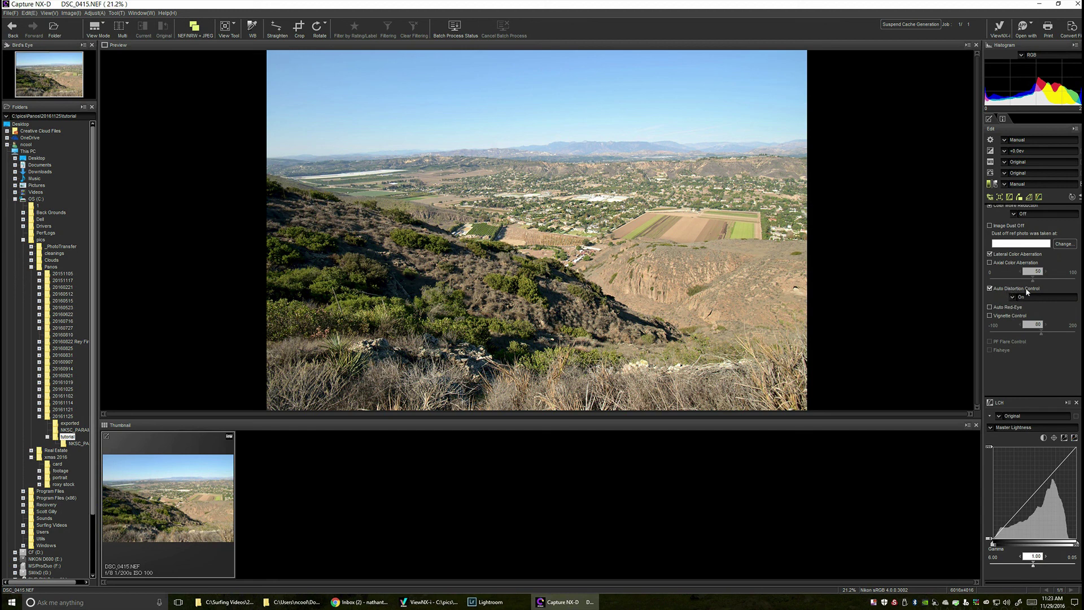
left_click(989, 288)
left_click(990, 289)
scroll(1034, 396, "down", 5)
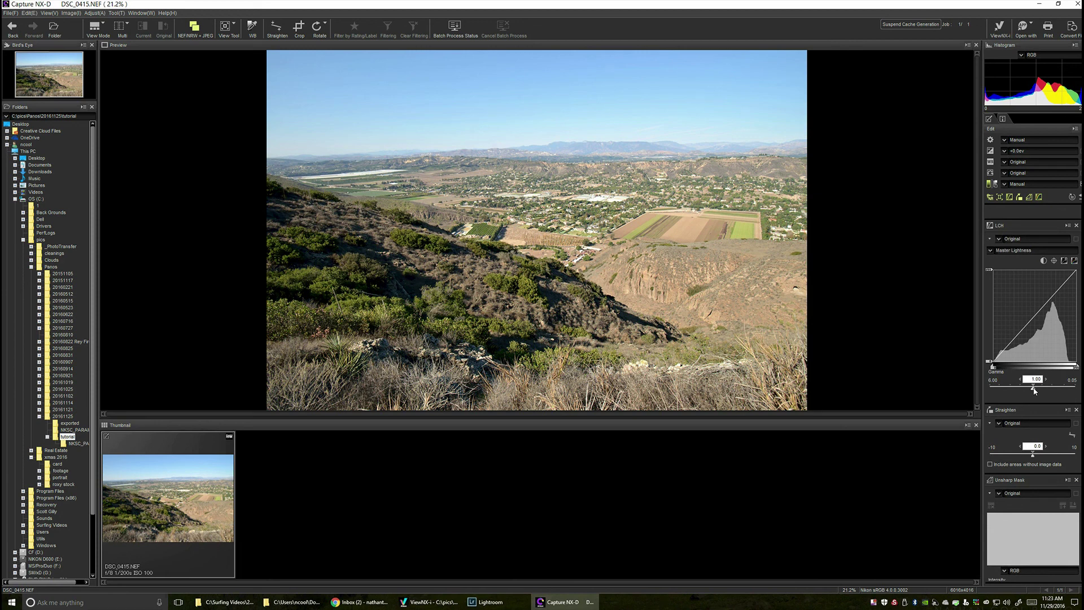
Adjust the lightness curve, lowering the gamma and raising the curve to brighten the photo
left_click_drag(1035, 390, 1034, 390)
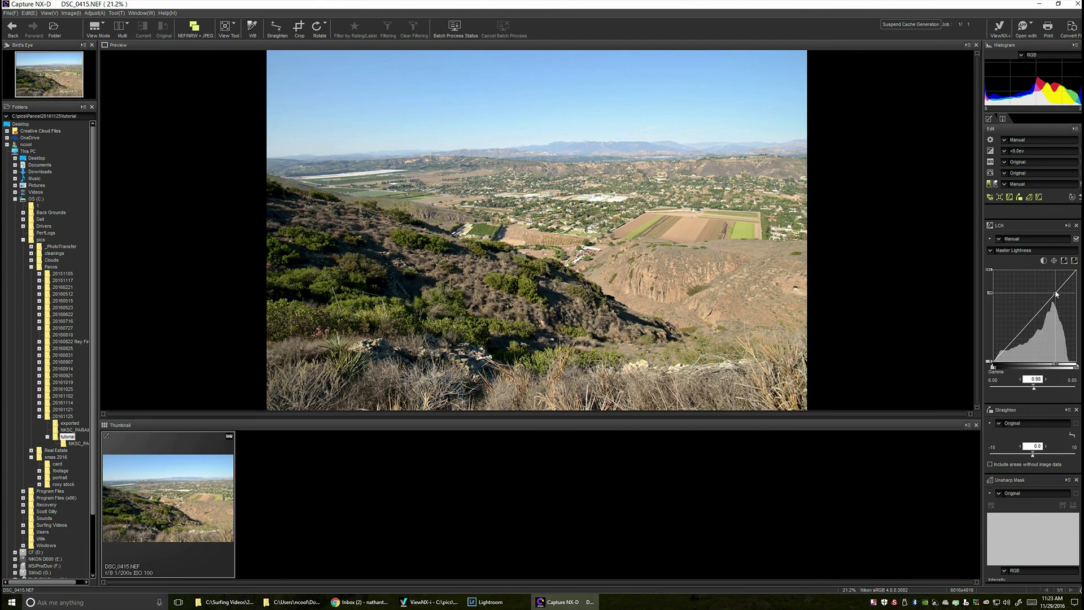
left_click_drag(1056, 294, 1055, 289)
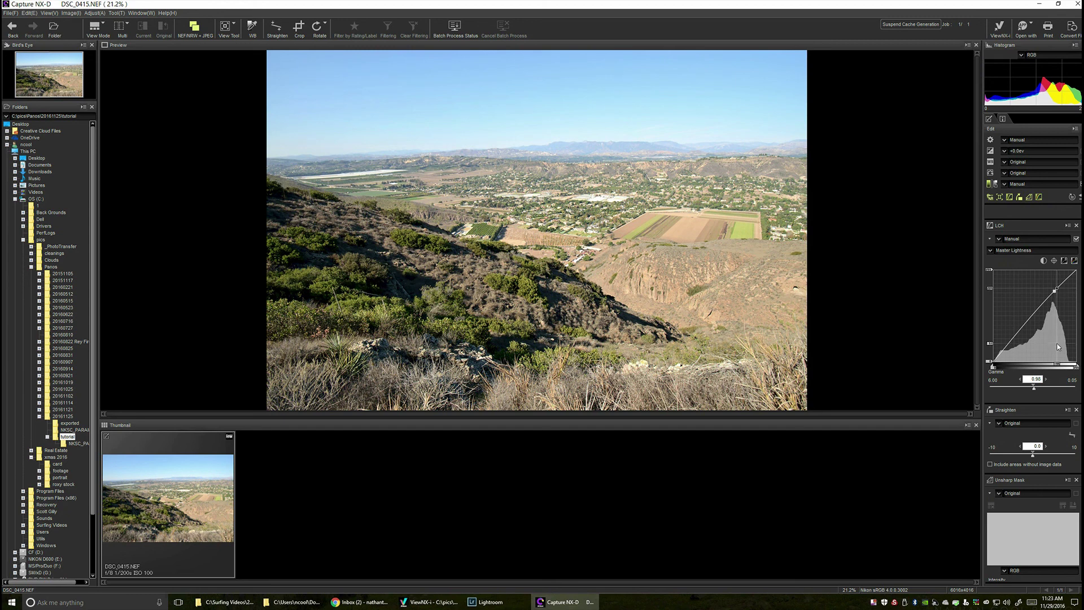
scroll(1034, 395, "down", 10)
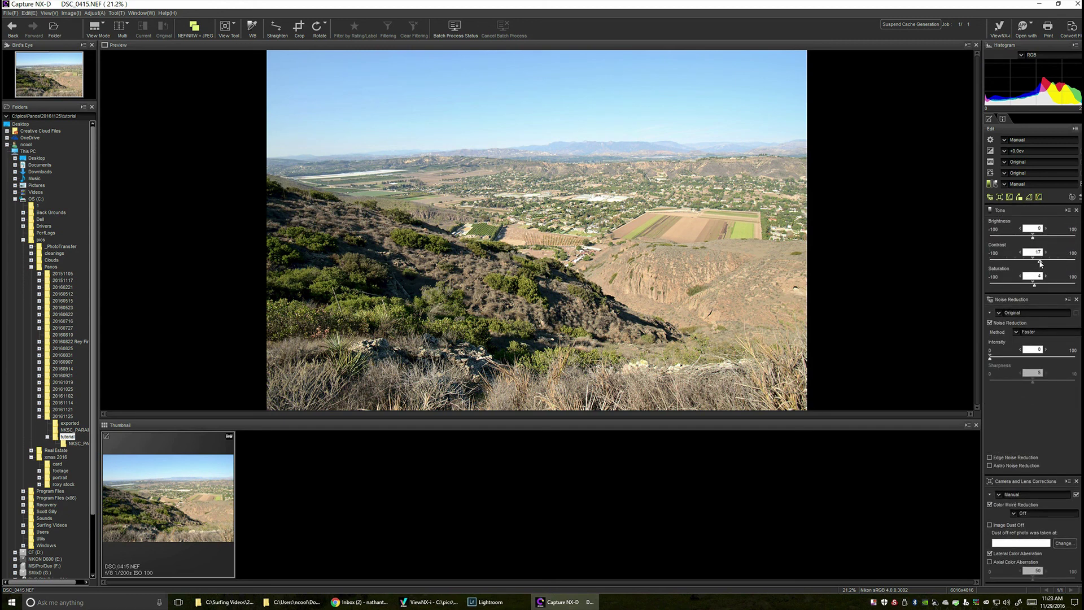
Lower Contrast from 17 to 7, then switch to Lightroom for comparison
left_click_drag(1041, 263, 1036, 263)
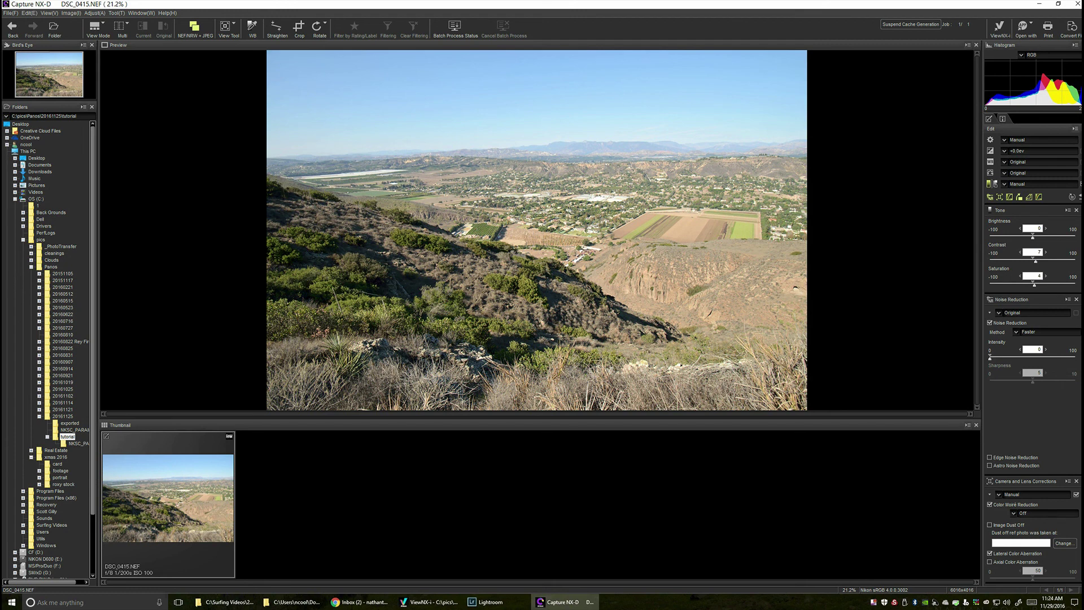
scroll(1033, 395, "down", 5)
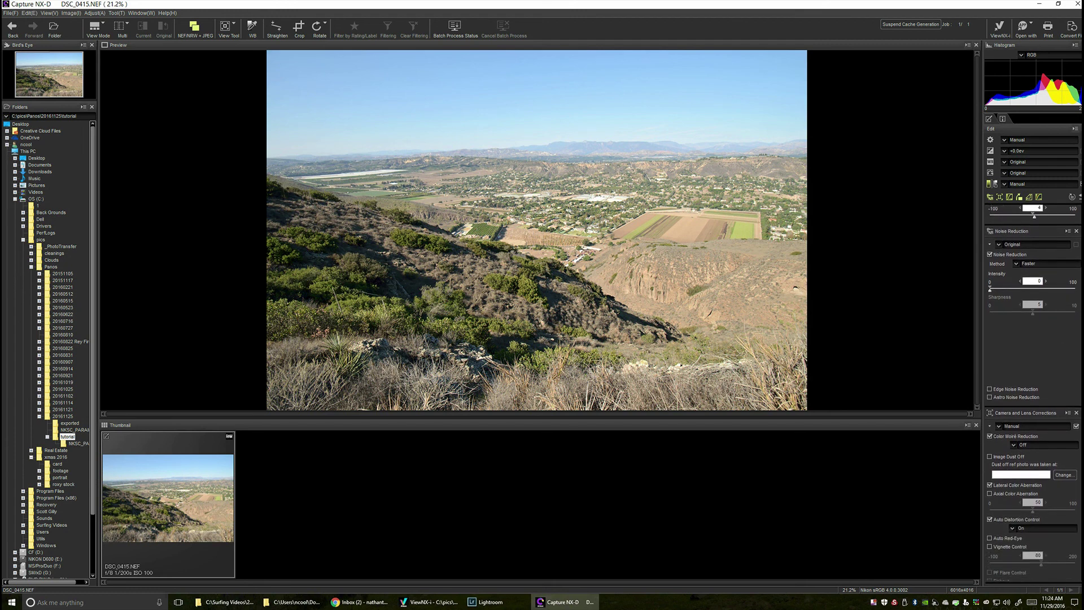
scroll(1034, 395, "down", 7)
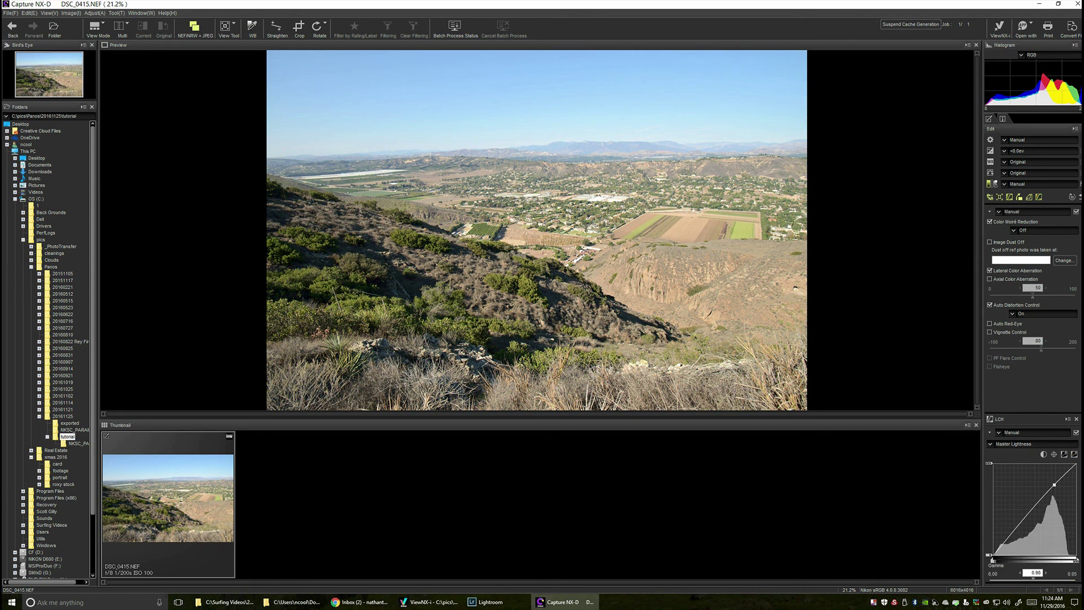
scroll(1034, 395, "up", 12)
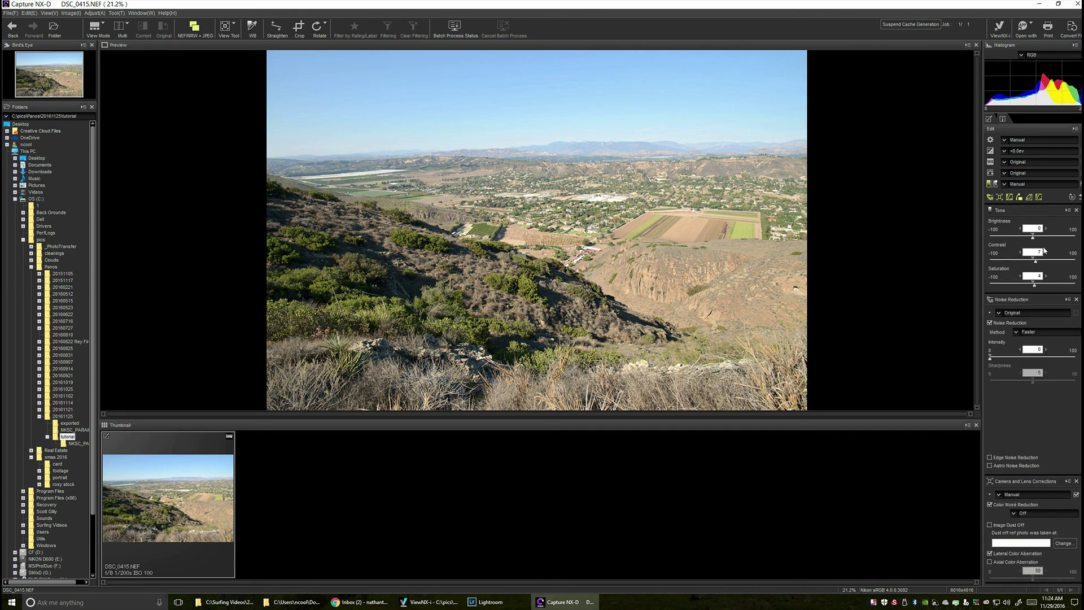
key("alt+Tab")
left_click(674, 214)
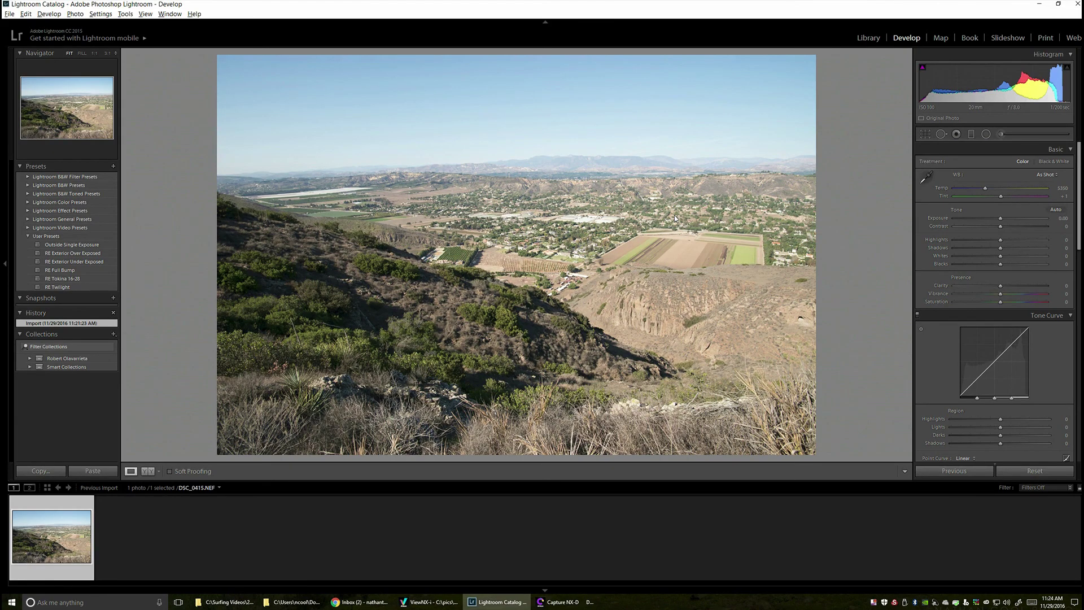
key("alt+Tab")
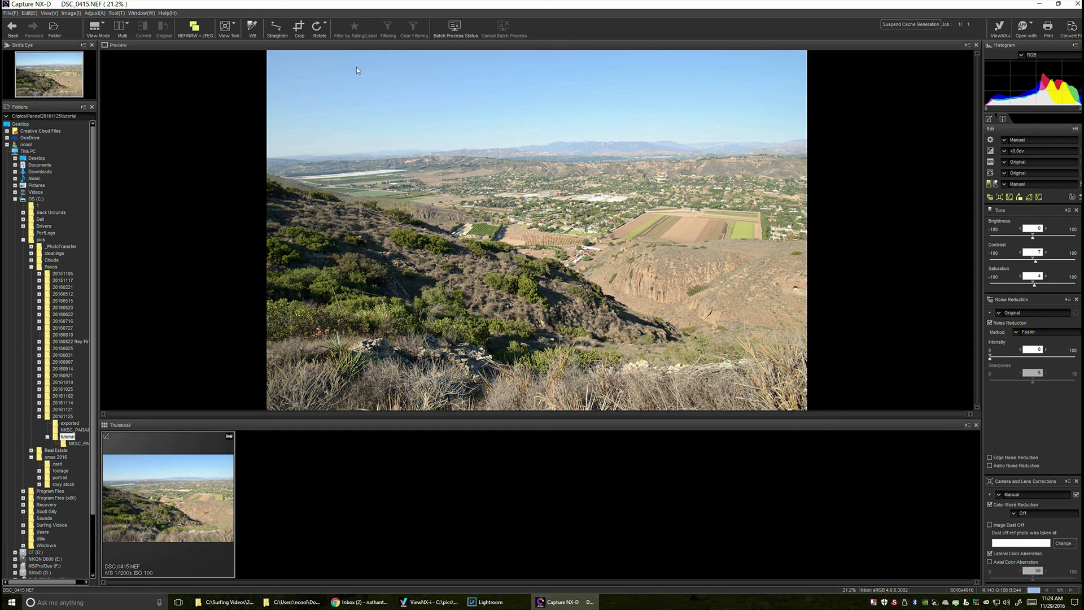
Convert the edited photo to a 16-bit TIFF, DSC_0415.tif, in pics > Panos > 20161125 > tutorial
left_click(11, 13)
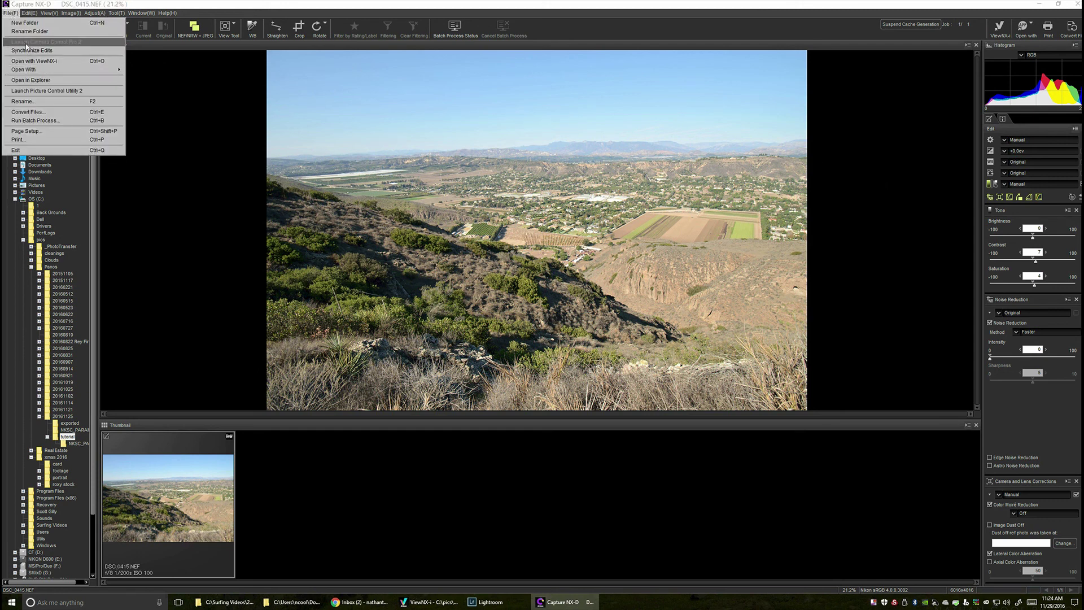
left_click(31, 112)
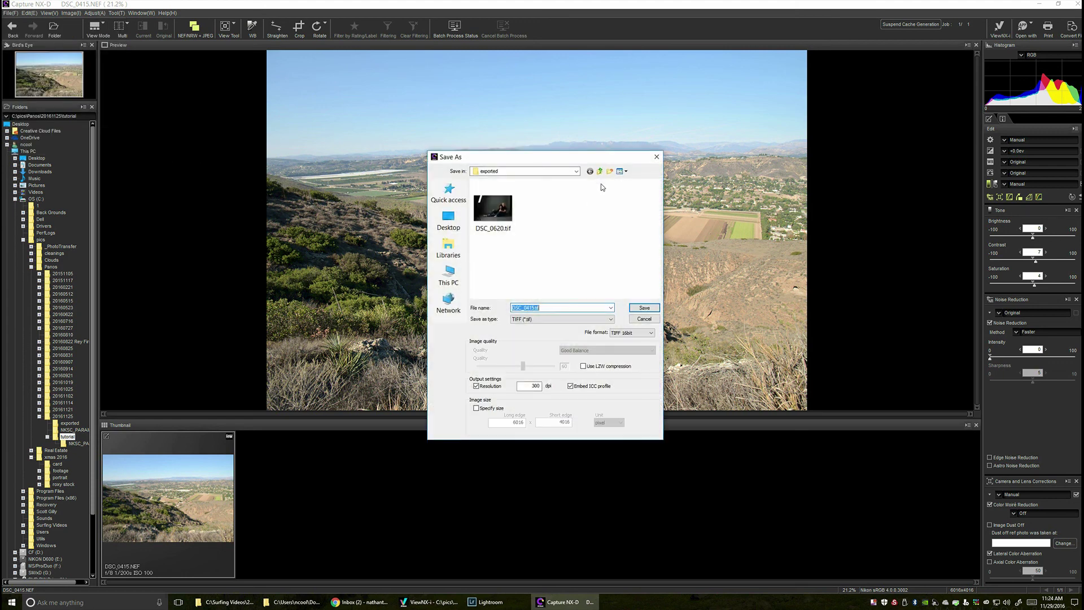
left_click(600, 172)
left_click(600, 171)
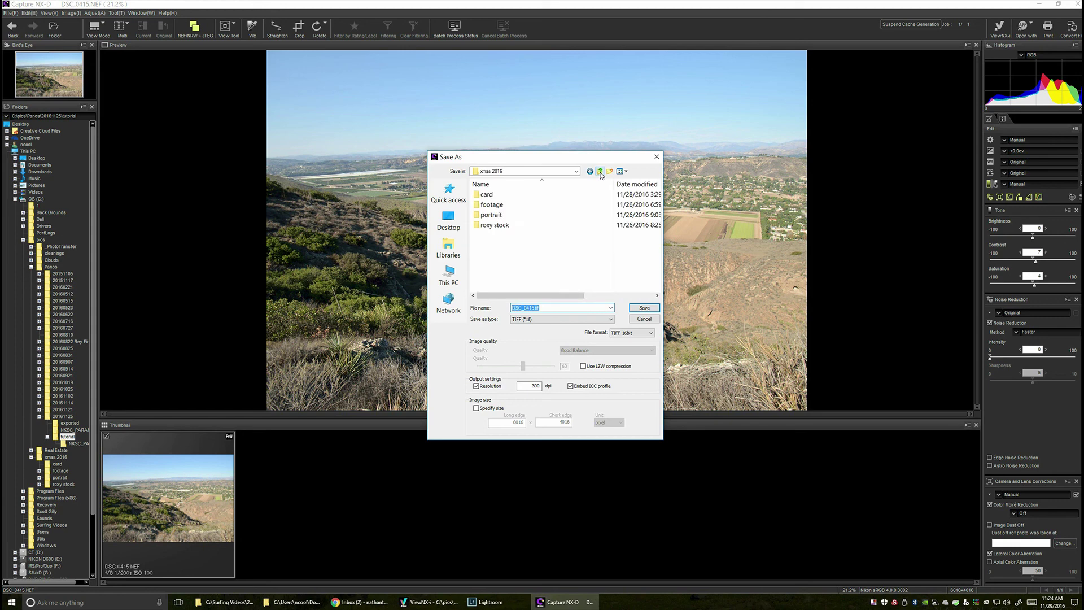
left_click(601, 171)
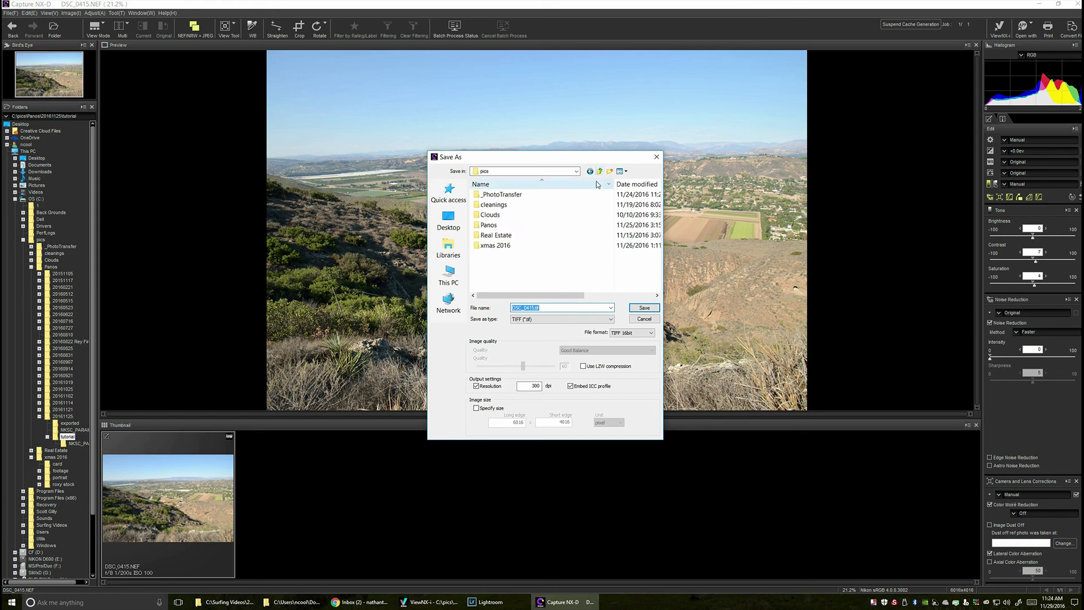
double_click(490, 225)
left_click_drag(658, 214, 658, 274)
double_click(501, 287)
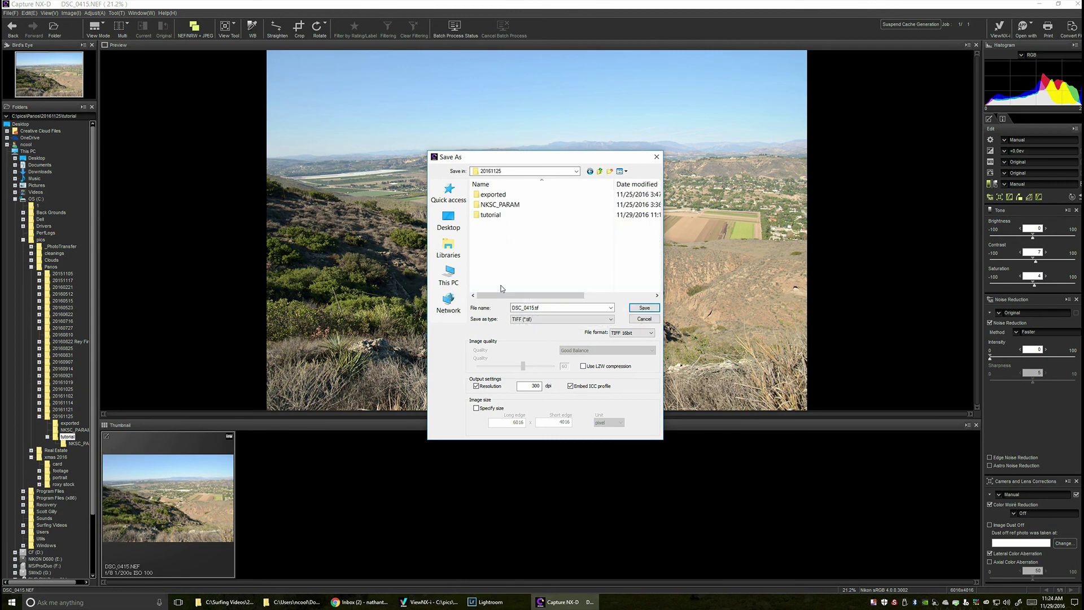
left_click(500, 218)
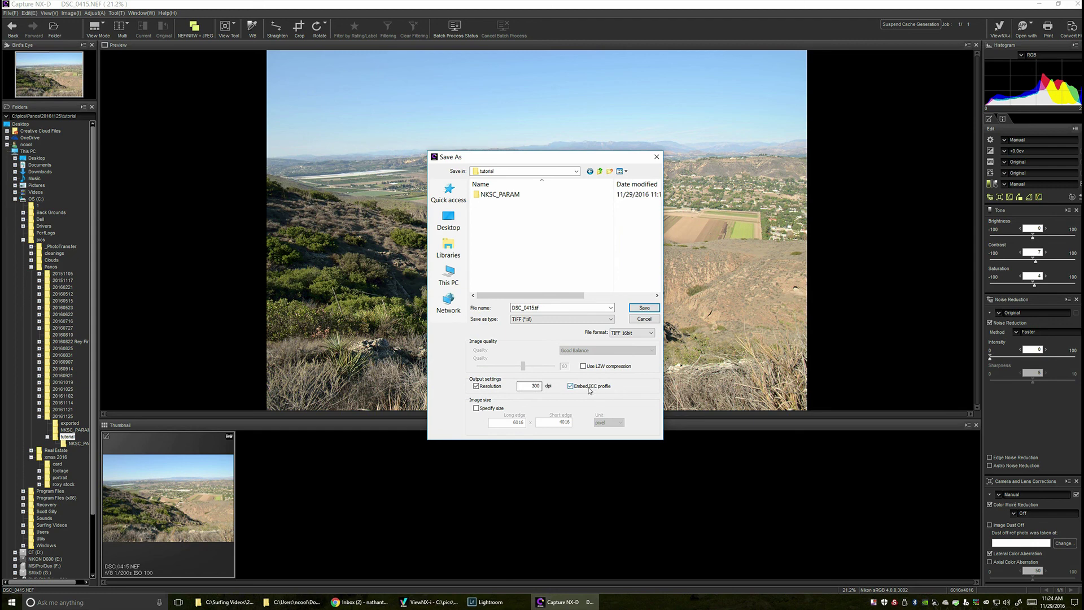
left_click(642, 311)
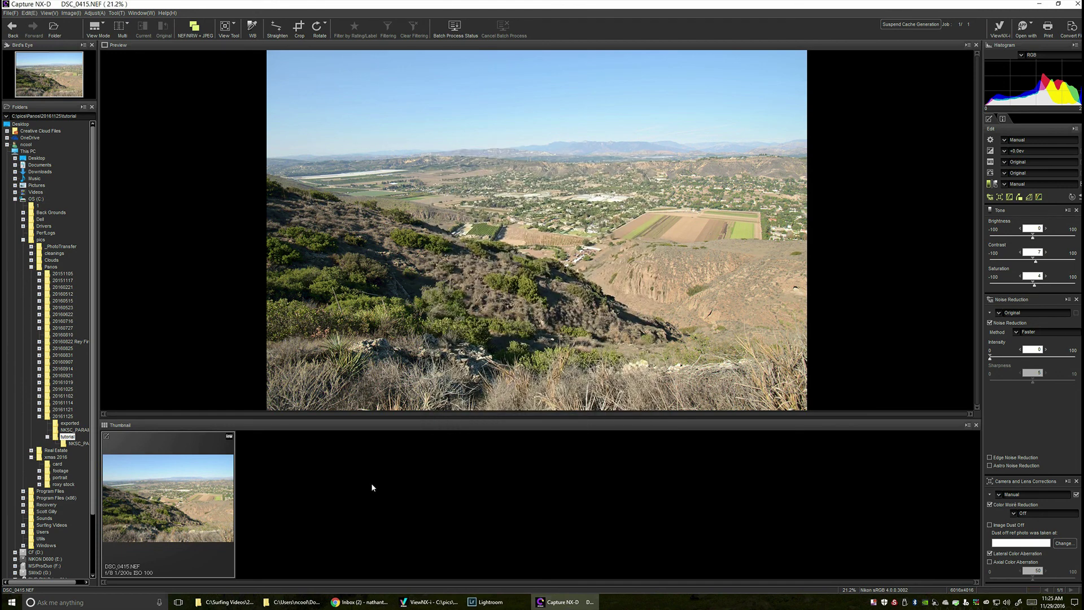
In ViewNX-i, compare the new DSC_0415.tif against DSC_0415.NEF in the tutorial folder
left_click(429, 602)
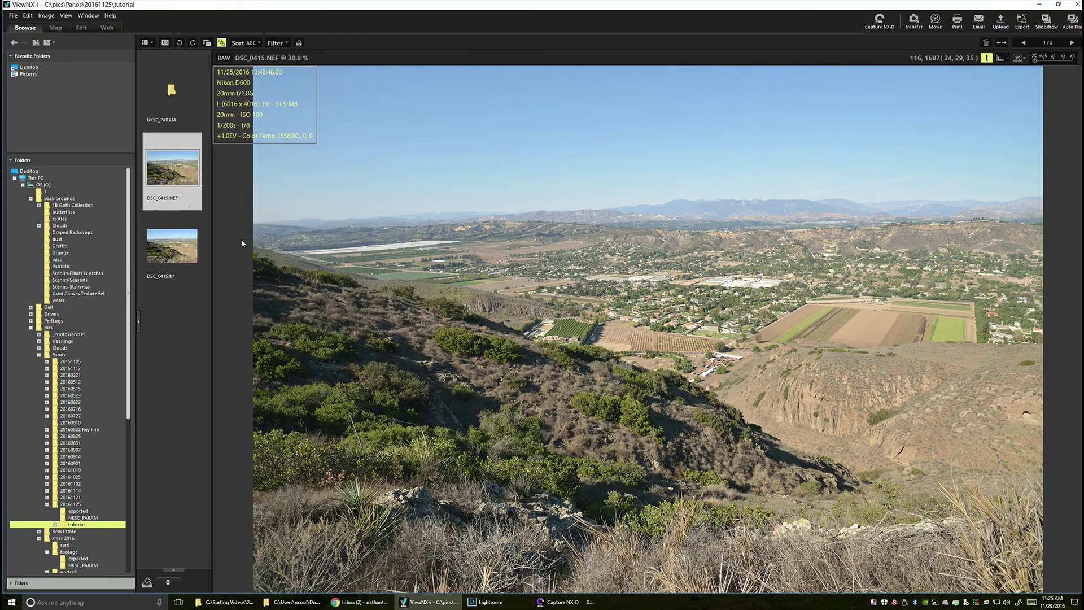
left_click(177, 247)
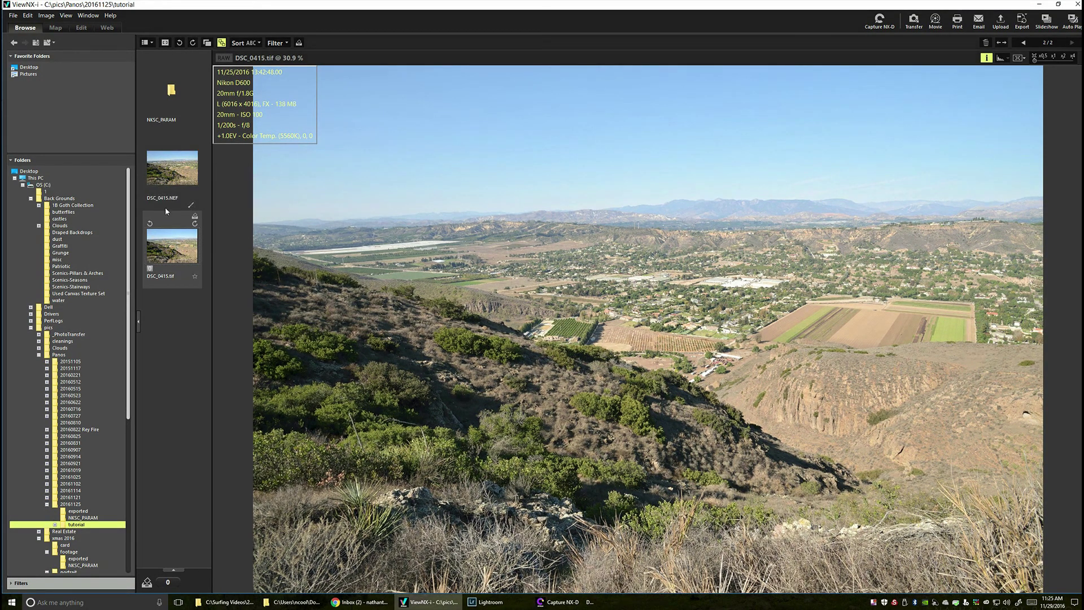
left_click(166, 183)
left_click(174, 247)
Launch Adobe Photoshop from the Start menu
key("super")
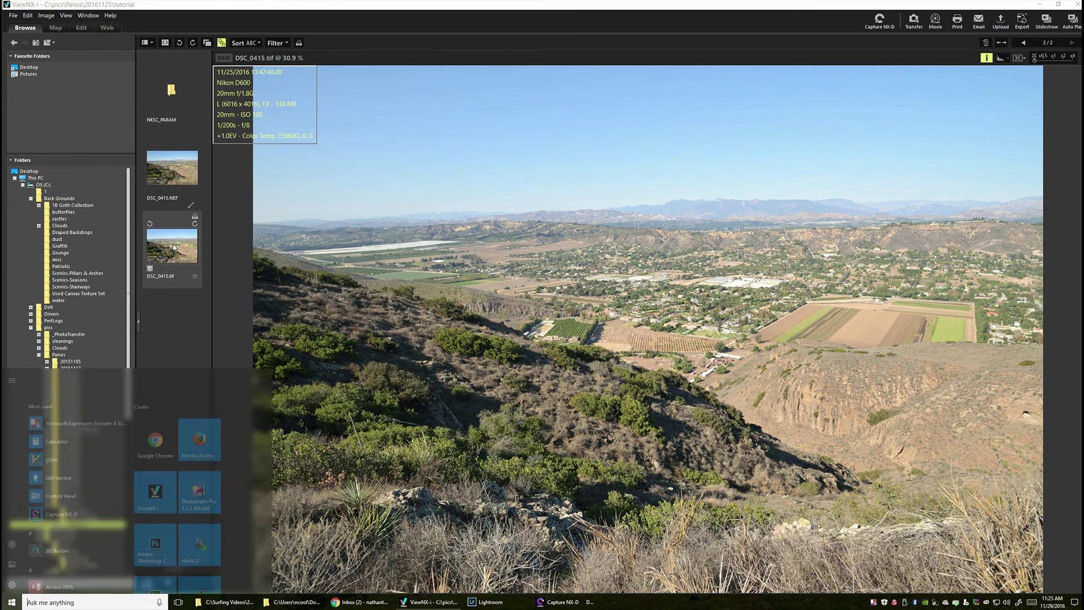
key("Tab")
key("Down")
key("Down")
key("Down")
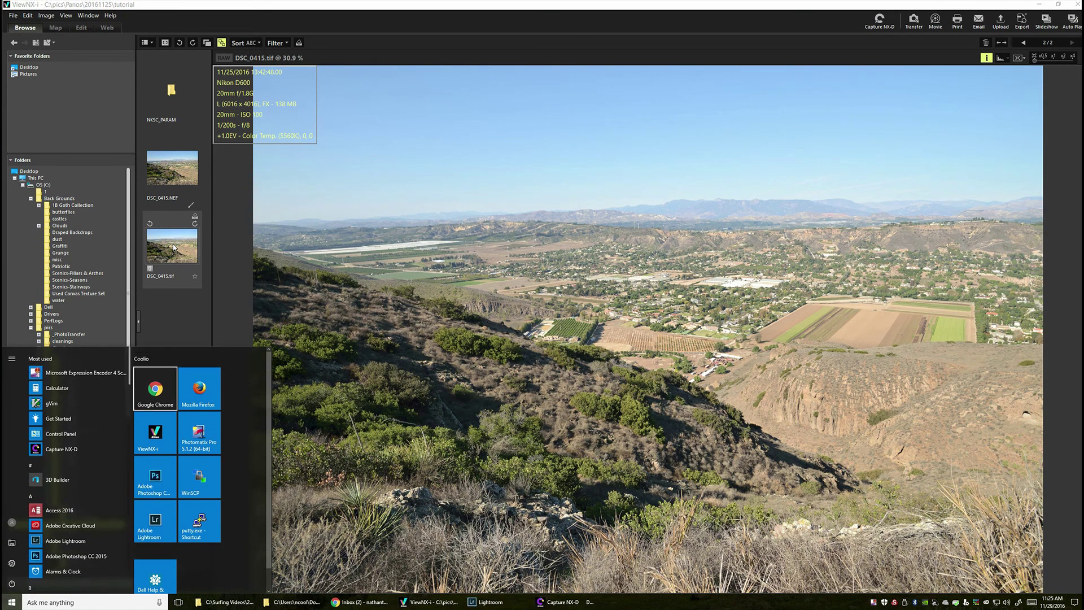
key("Return")
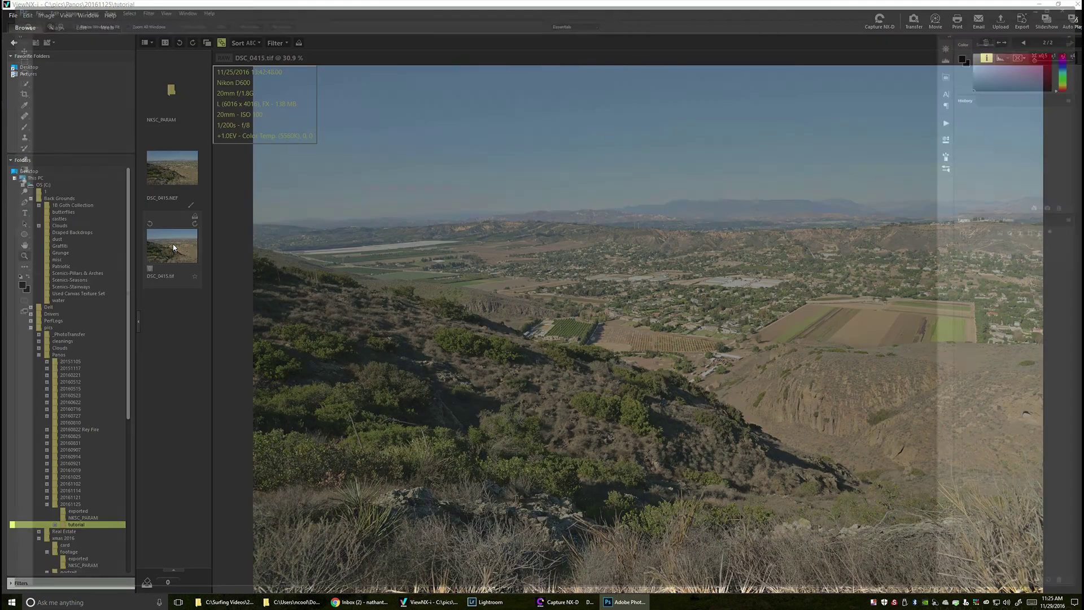
Drag DSC_0415.tif from a resized ViewNX-i window into Photoshop to open it
key("alt+Tab")
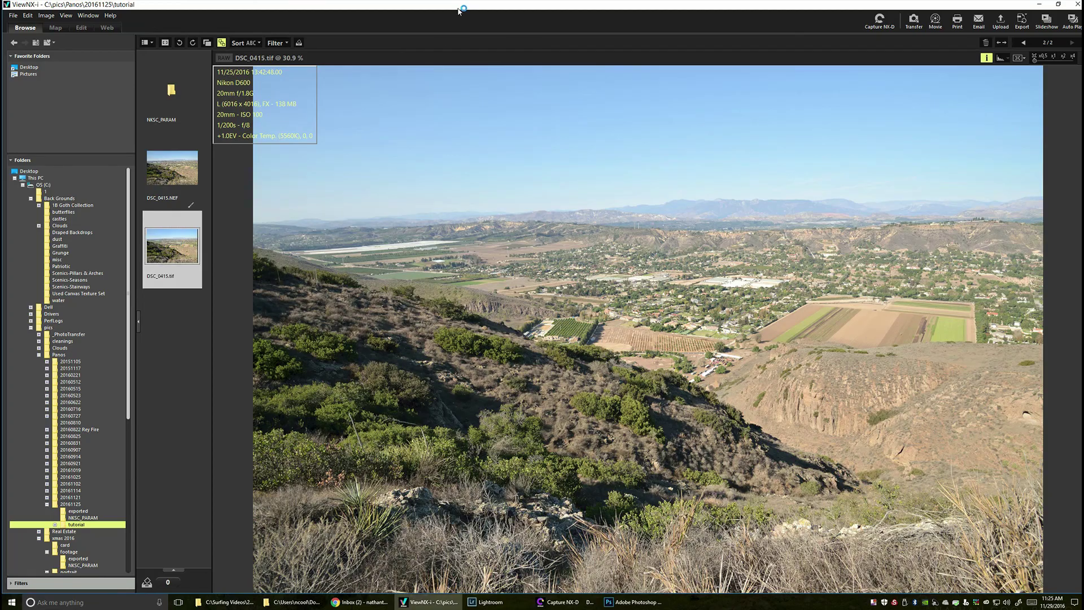
double_click(505, 5)
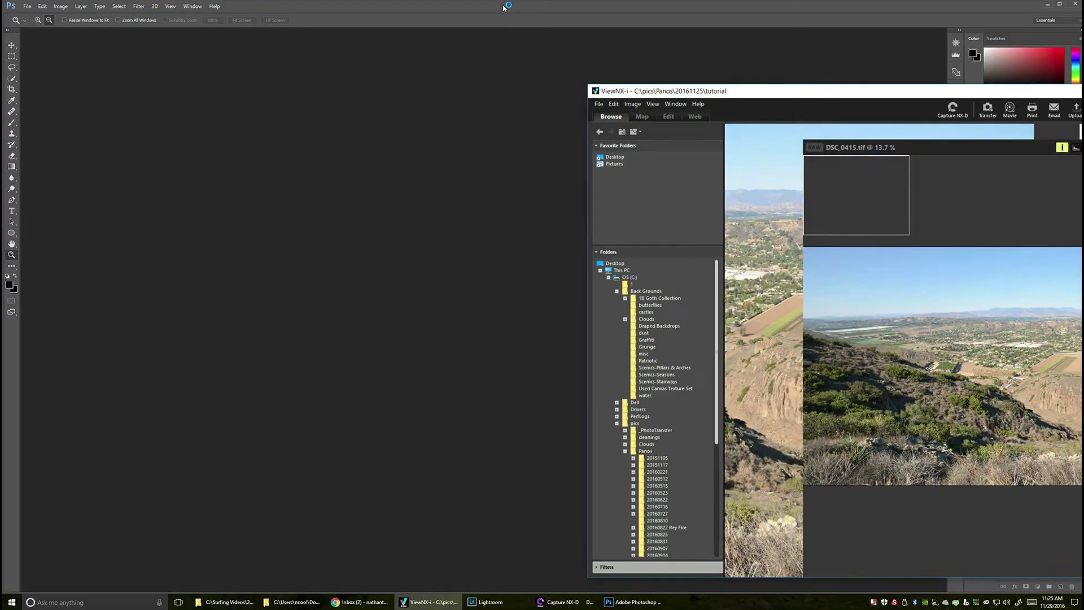
left_click_drag(777, 104, 736, 103)
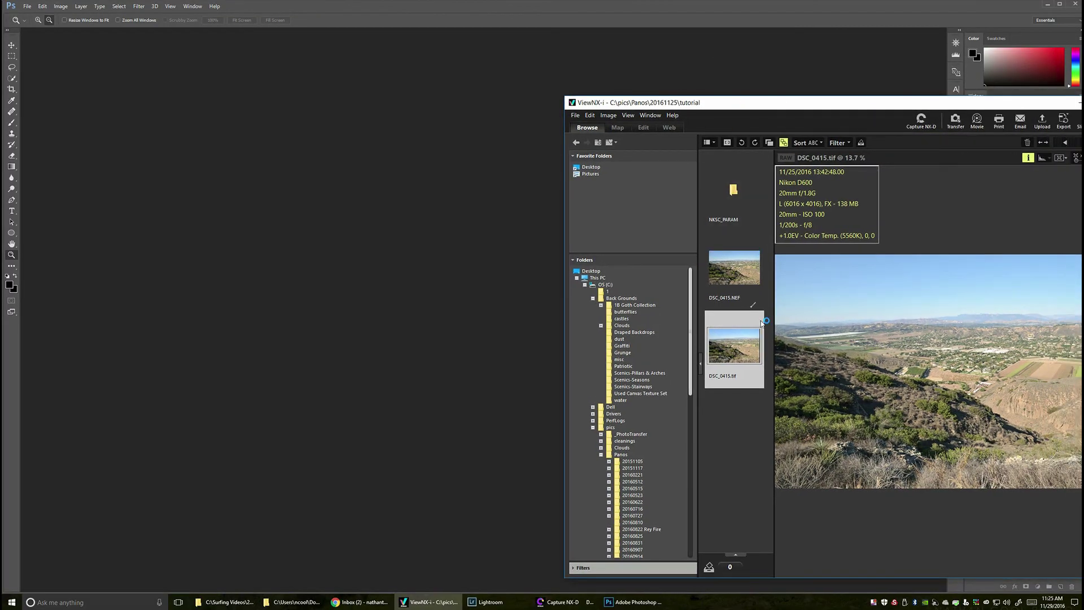
left_click_drag(734, 345, 483, 348)
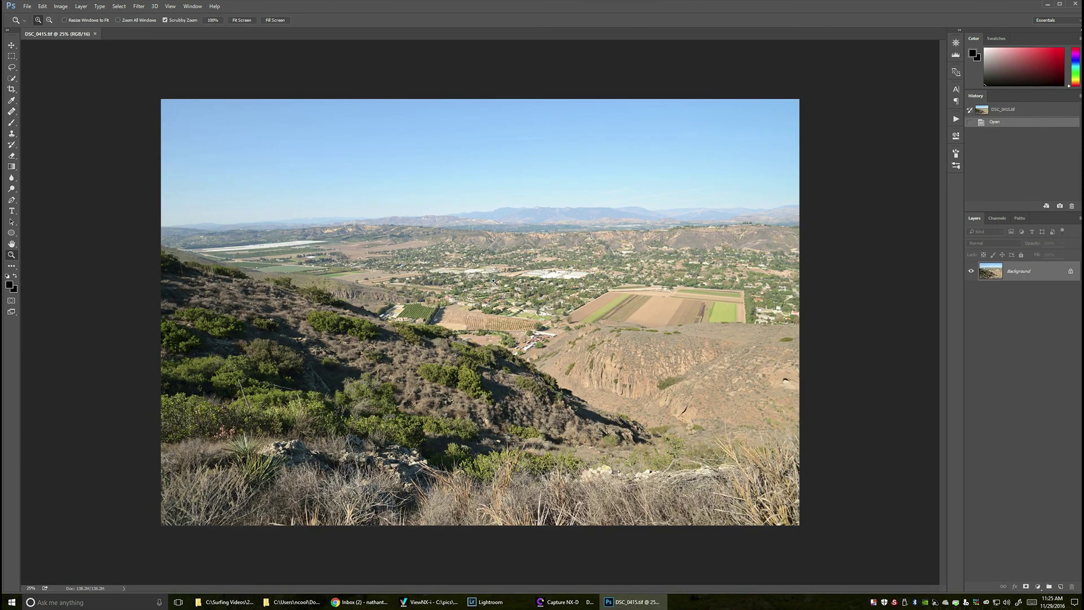
Fit the photo on screen, duplicate it to Layer 1, and inspect the distant mountains at 100%
key("ctrl+0")
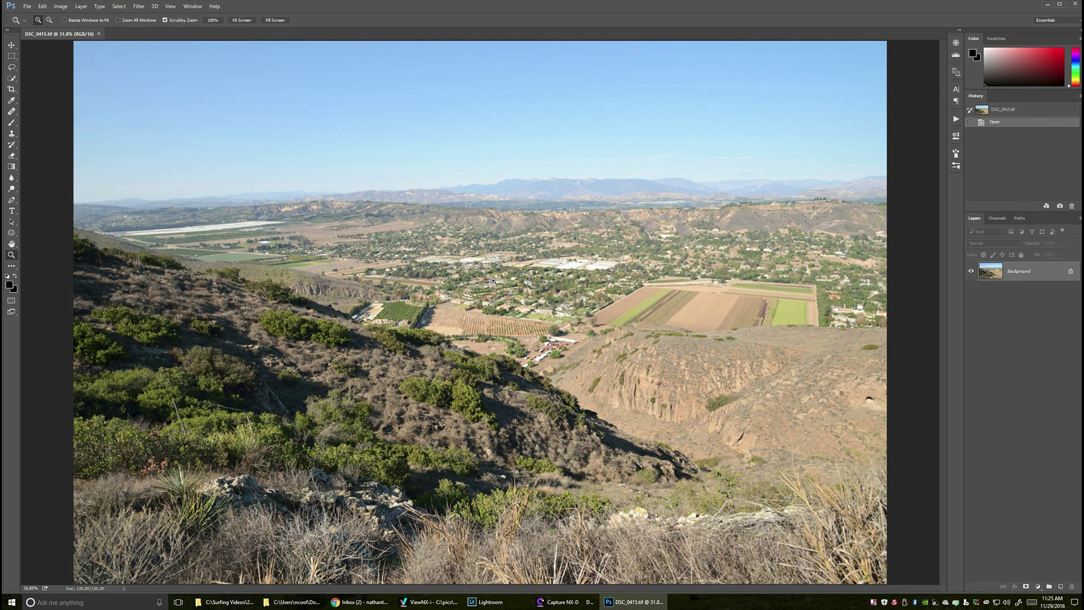
key("ctrl+j")
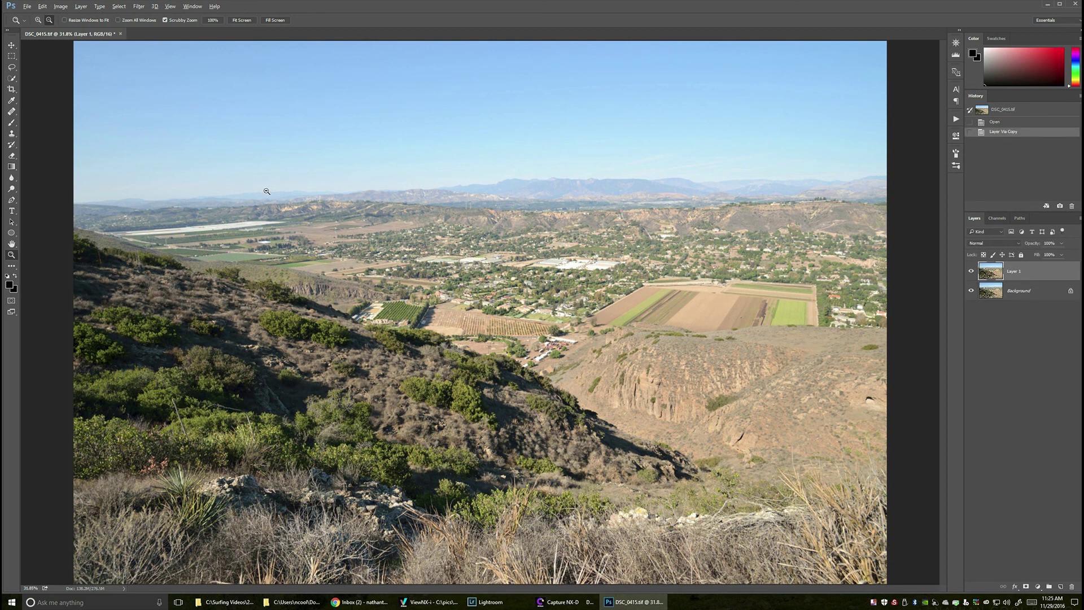
key("alt+v")
key("1")
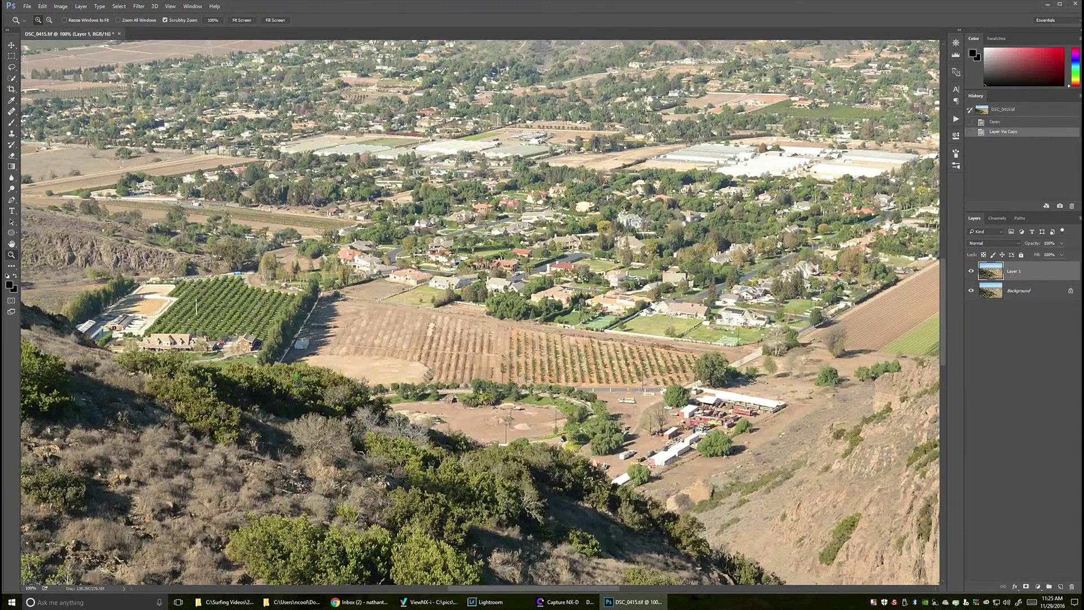
left_click_drag(534, 215, 476, 391)
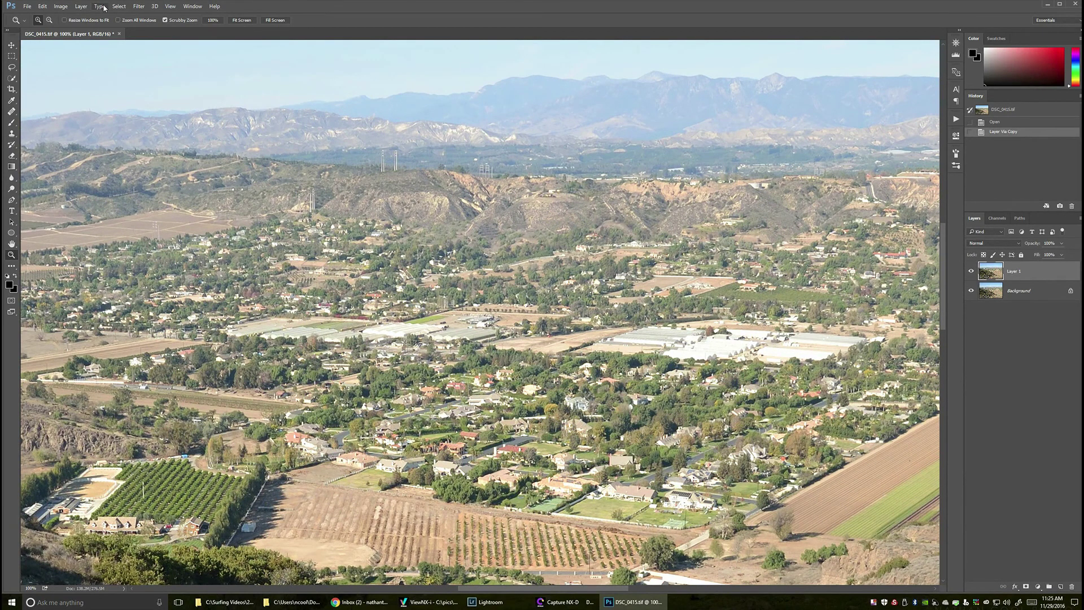
left_click(139, 7)
Apply Smart Sharpen to Layer 1 with the Amount raised to 248
mouse_move(186, 184)
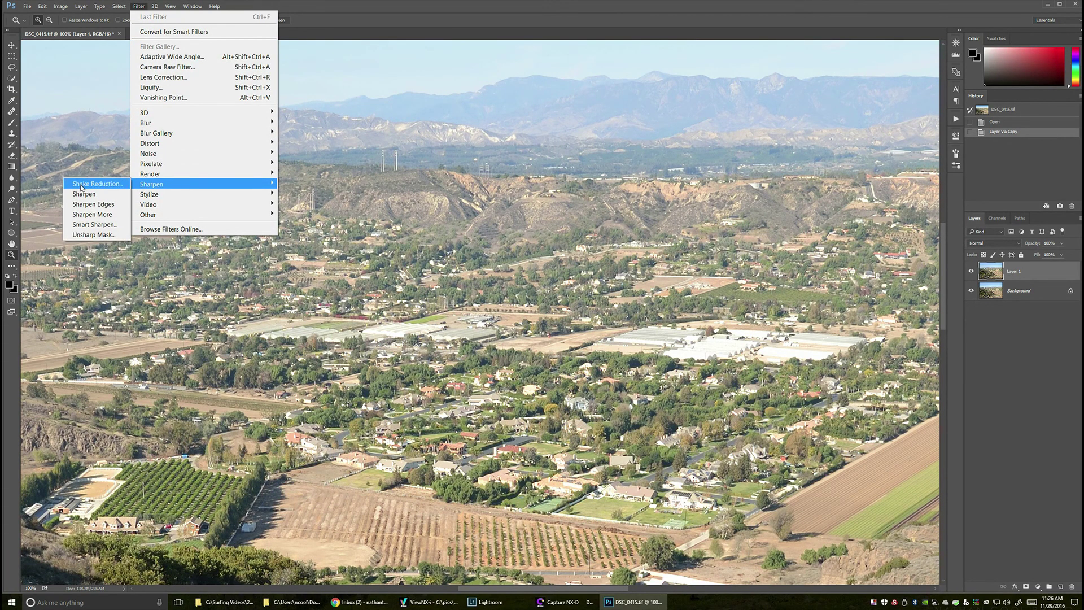
left_click(101, 224)
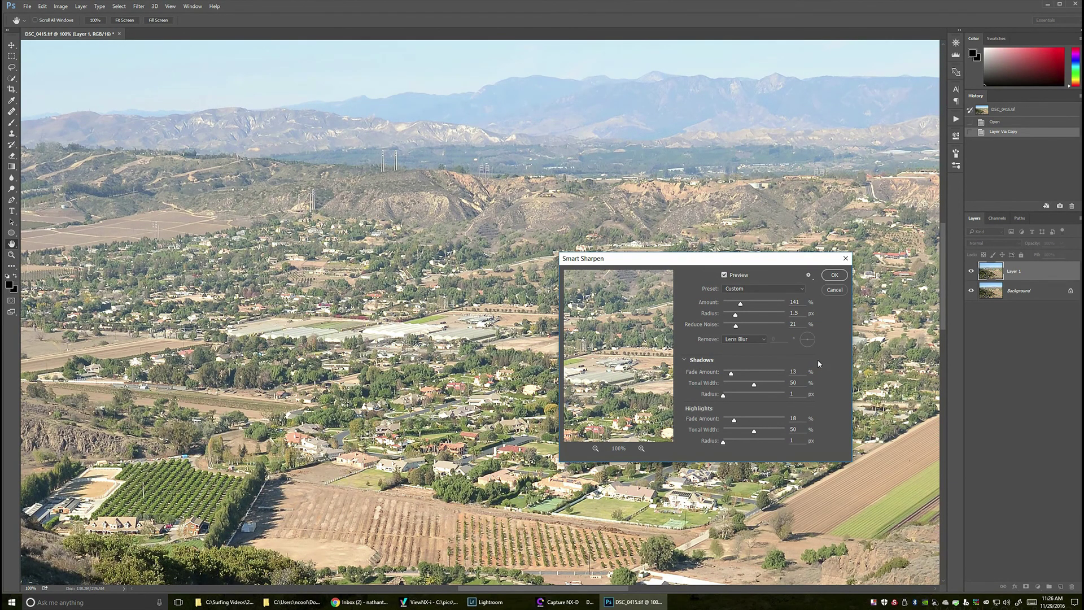
left_click(755, 303)
left_click(836, 276)
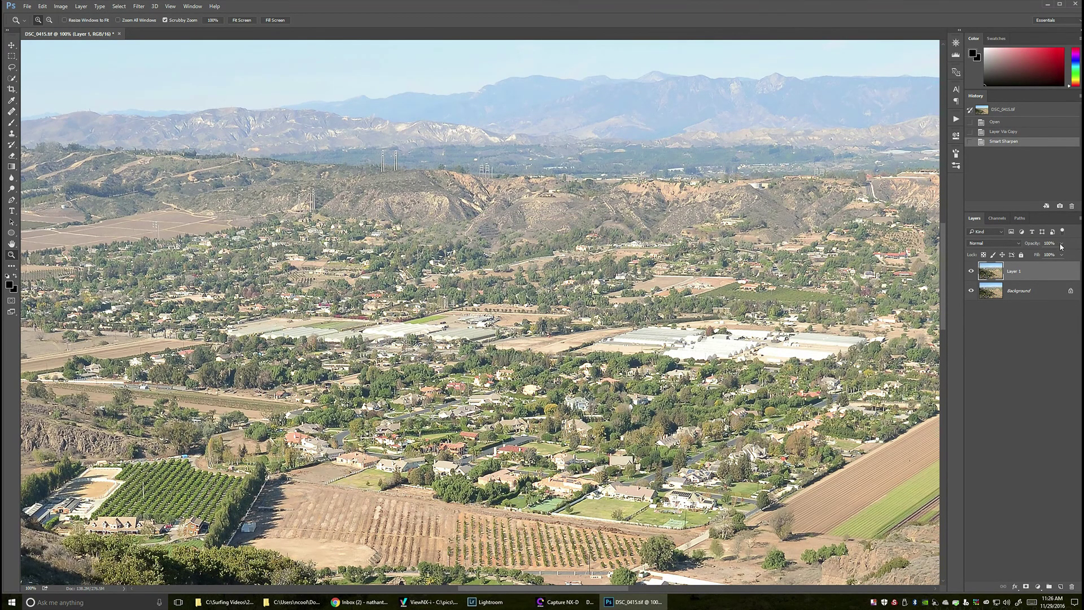
Lower Layer 1's opacity to 66% and fit the image on screen
left_click(1062, 244)
left_click_drag(1061, 253, 1048, 255)
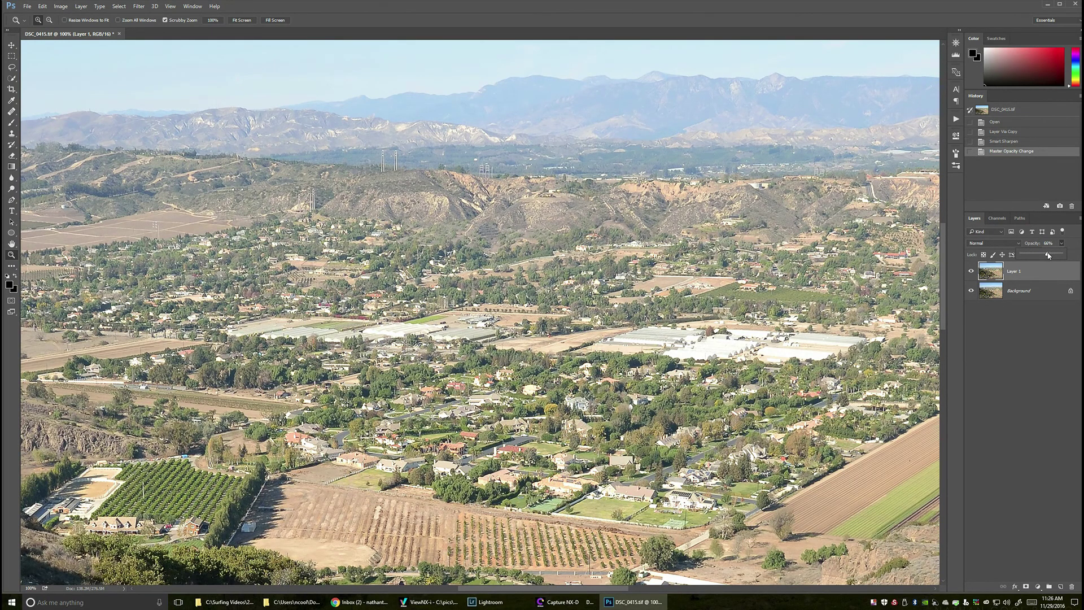
left_click_drag(1048, 255, 1046, 255)
key("alt+v")
key("ctrl+0")
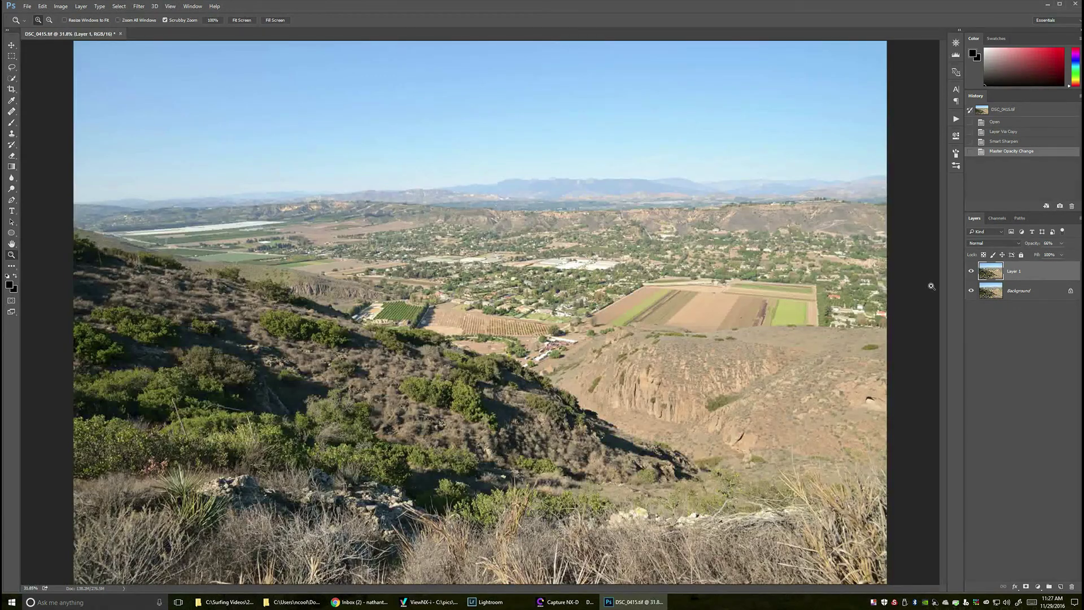
Add a white layer mask to Layer 1 and erase the sky with an 800 px eraser
key("alt+l")
key("m")
key("r")
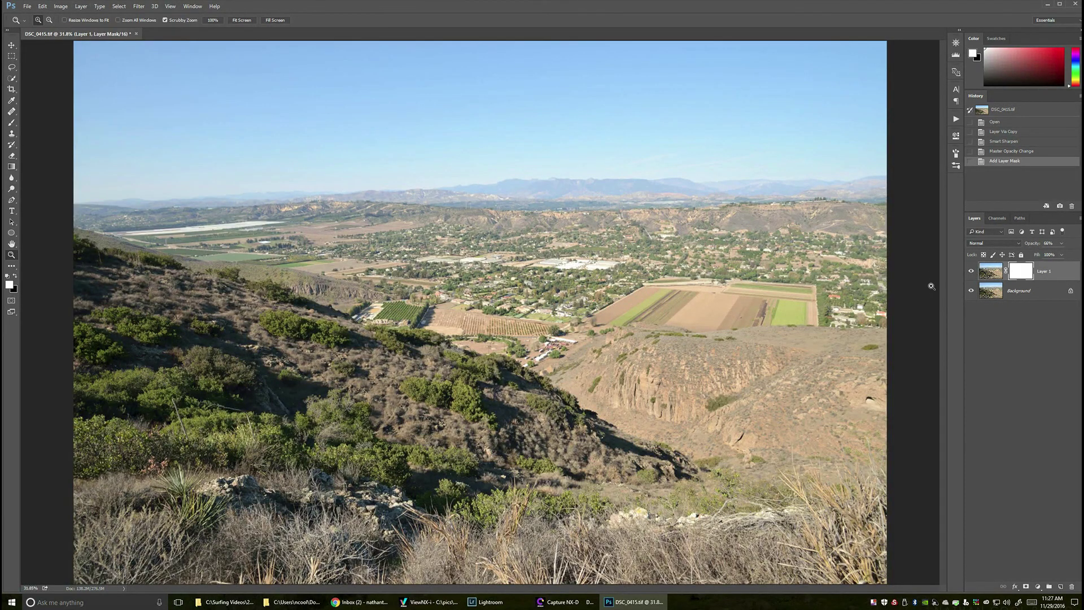
key("e")
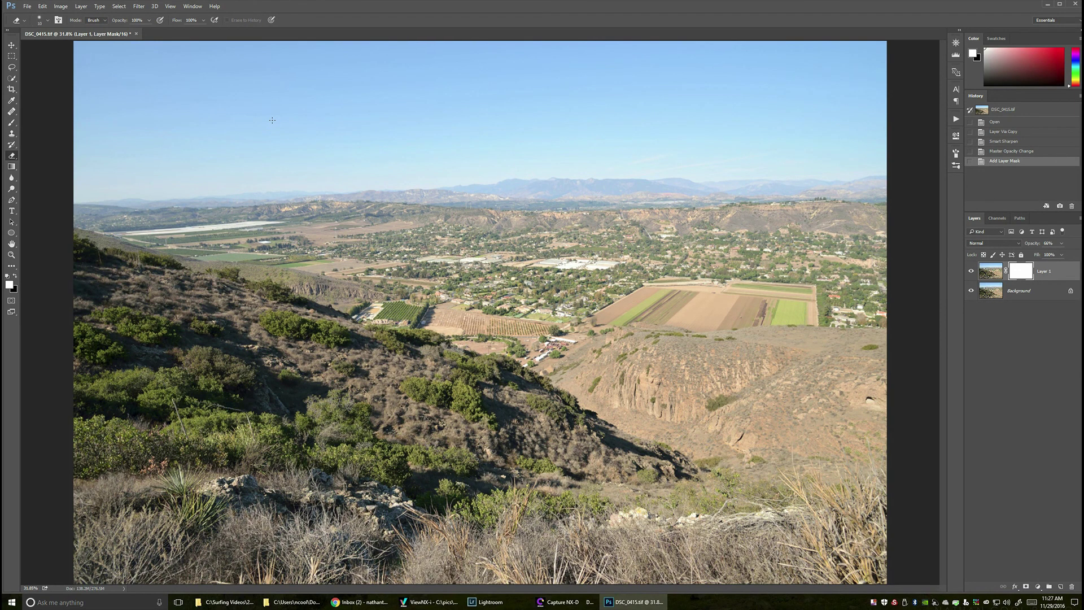
key("bracketright")
key("bracketright")
key("bracketright")
key("bracketright")
key("bracketright")
key("bracketright")
key("bracketright")
key("bracketright")
key("bracketright")
key("bracketright")
key("bracketright")
key("bracketright")
key("bracketright")
key("bracketright")
key("bracketright")
key("bracketright")
key("bracketright")
key("bracketright")
key("bracketright")
key("bracketright")
mouse_move(813, 99)
left_mouse_down()
mouse_move(728, 102)
mouse_move(796, 107)
left_mouse_up()
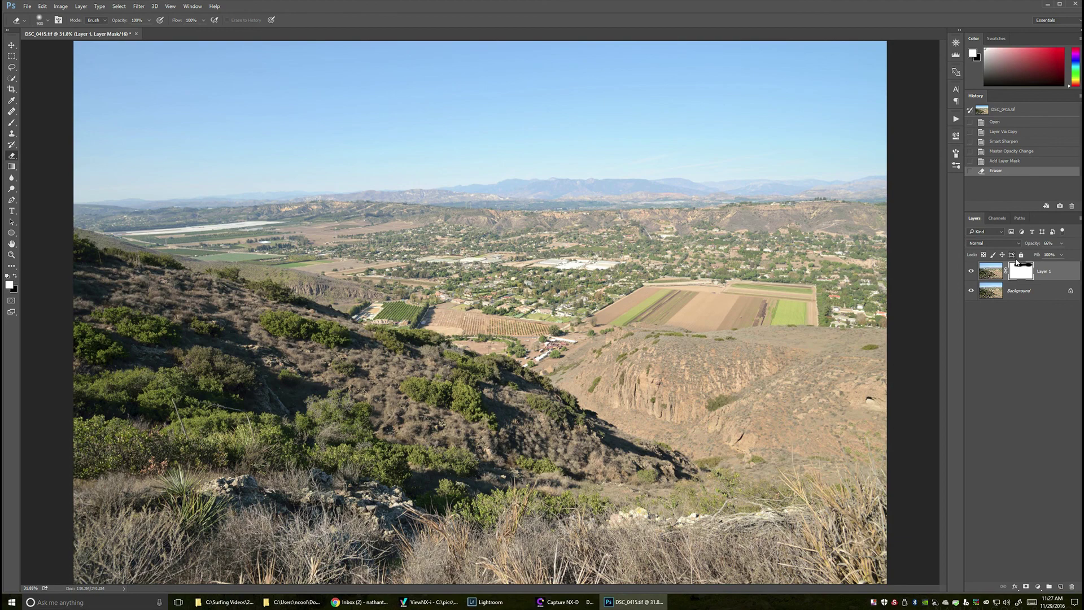
left_click_drag(530, 111, 528, 111)
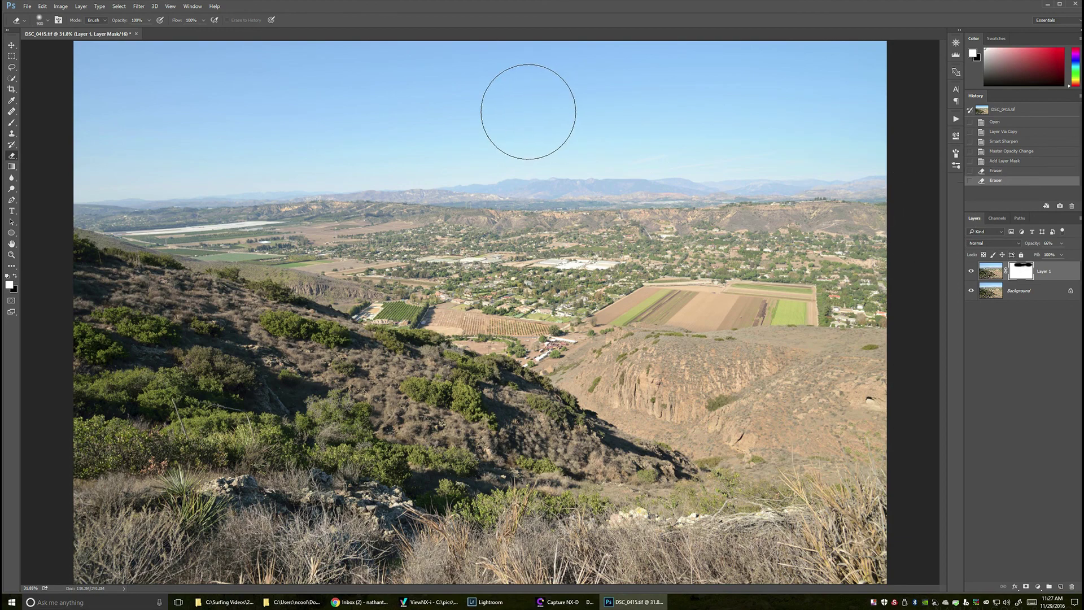
At 100% view, erase the distant mountains from the mask with a 700 px eraser
key("alt+v")
key("ctrl+1")
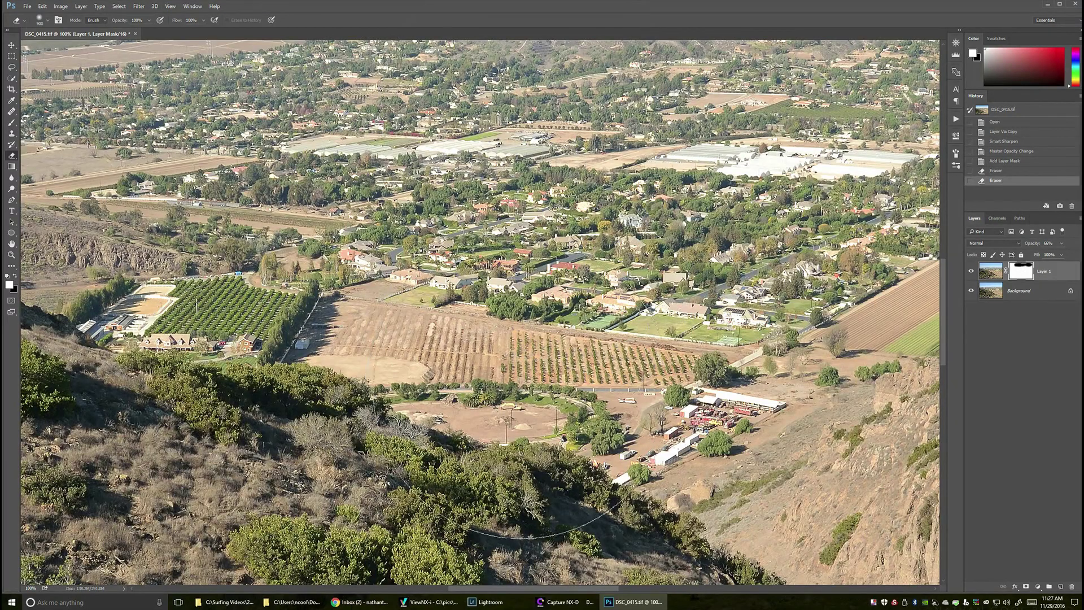
left_click_drag(768, 171, 690, 267)
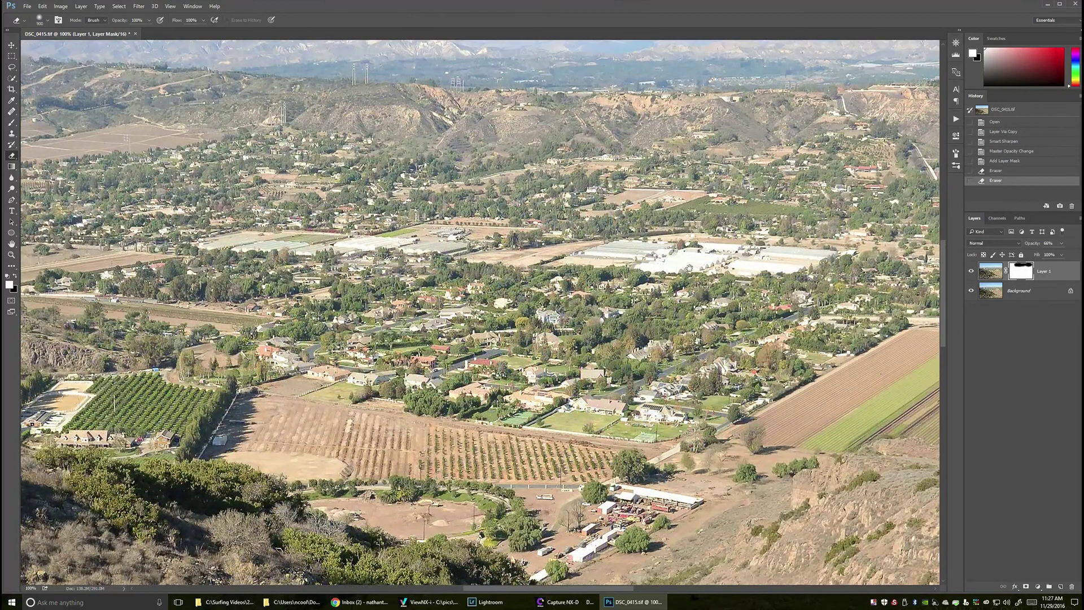
key("bracketleft")
key("bracketleft")
key("bracketleft")
key("bracketleft")
key("bracketleft")
key("bracketleft")
key("bracketleft")
key("bracketleft")
key("bracketleft")
left_click(666, 257)
key("alt+v")
key("f")
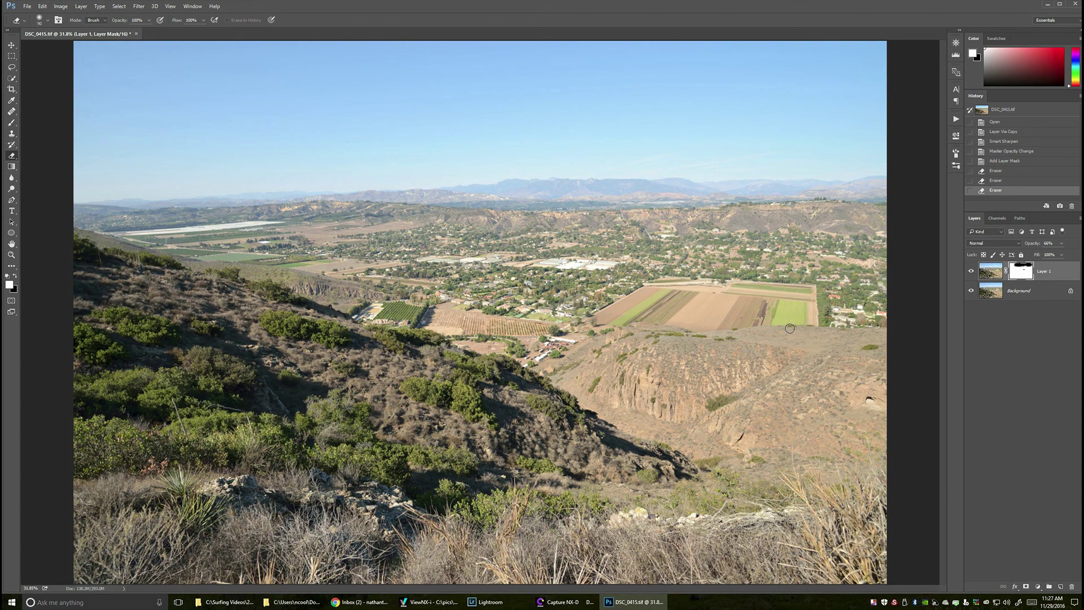
Add a Photo Filter adjustment layer named green
key("alt+l")
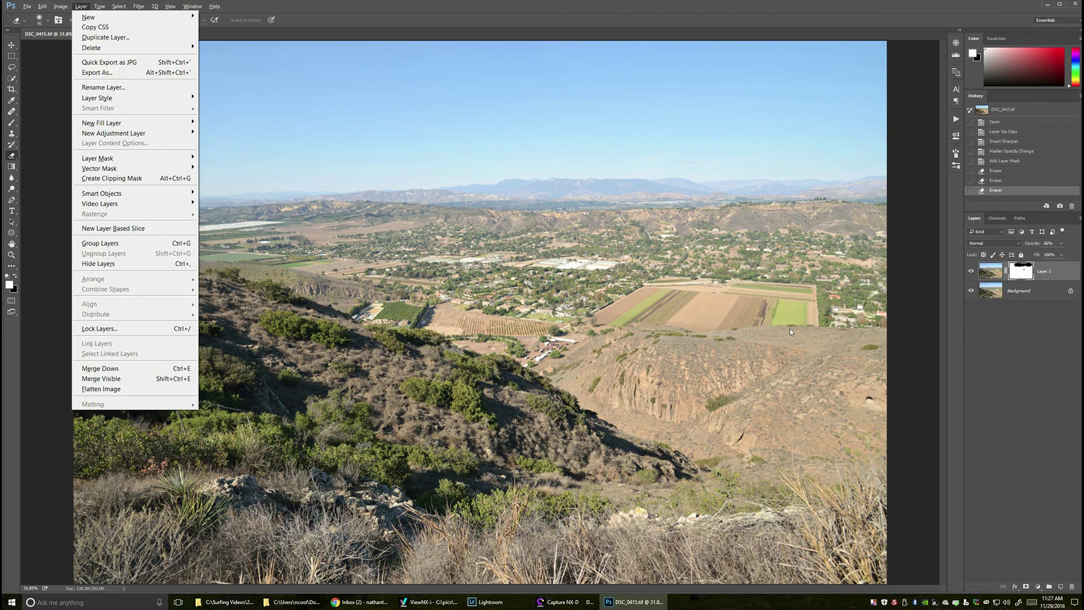
key("j")
key("Down")
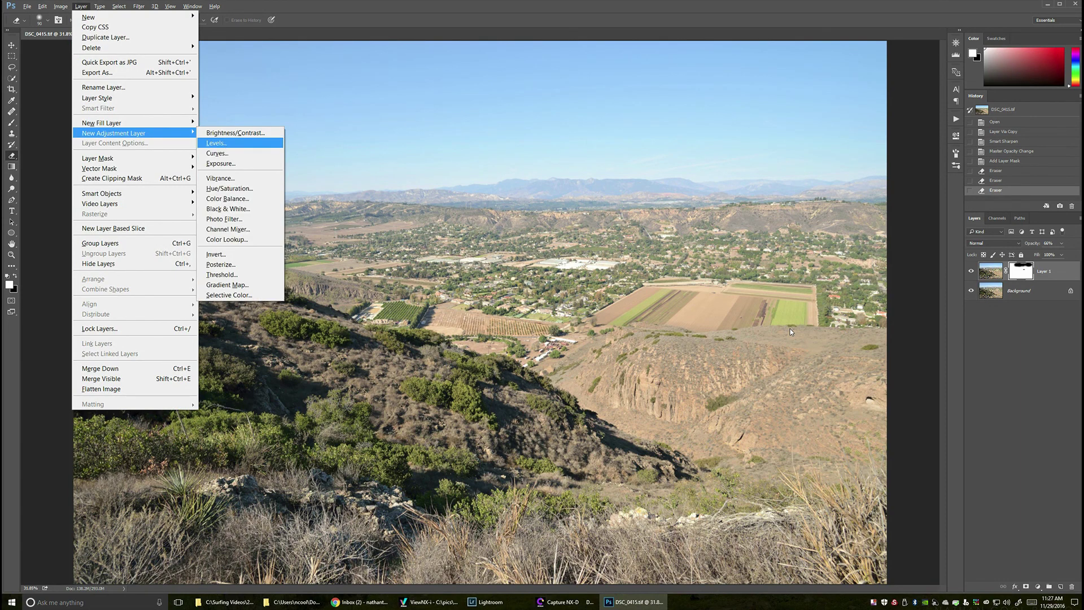
key("f")
key("Return")
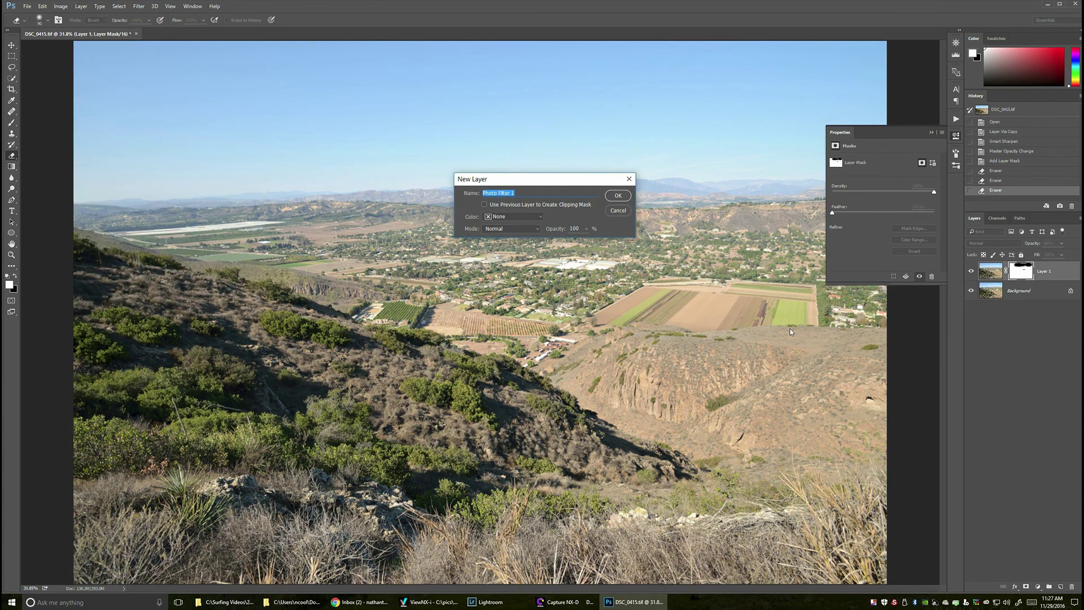
type("green")
key("Return")
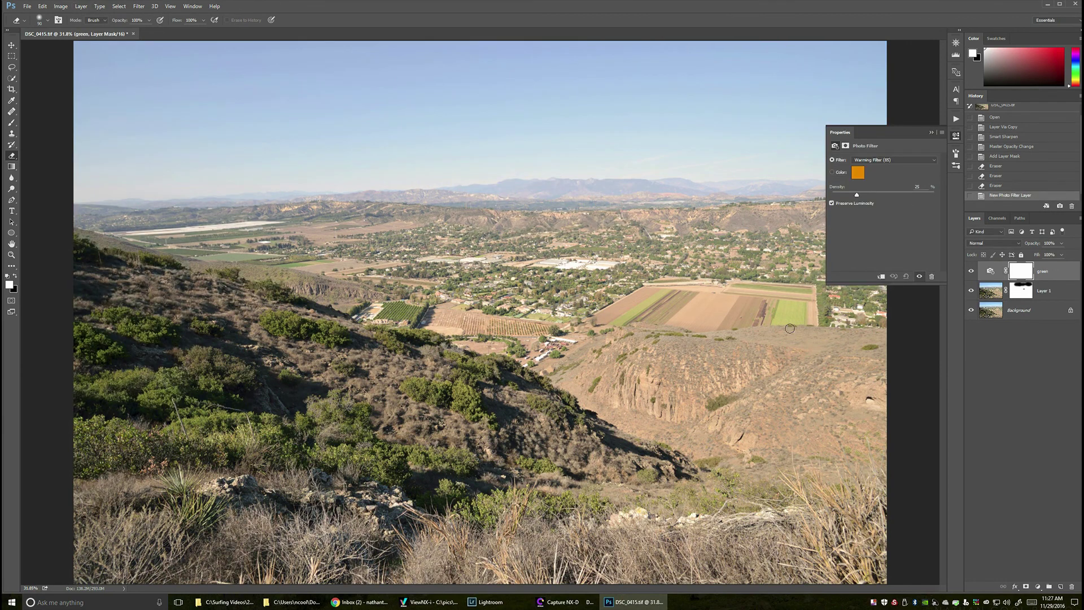
Set the photo filter to Green and invert its mask to black
left_click(886, 163)
left_click(874, 227)
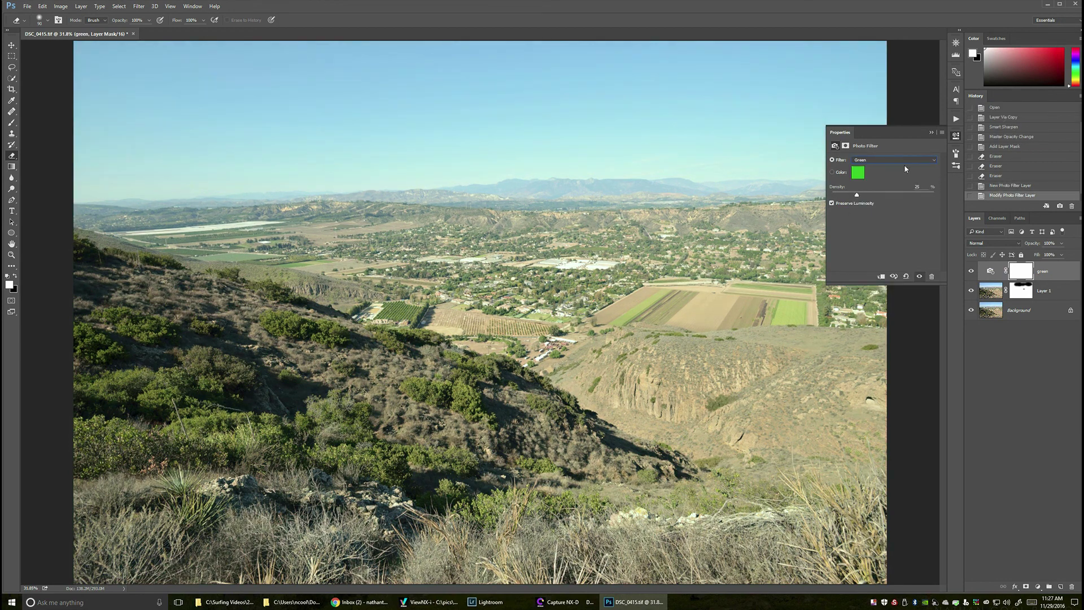
left_click(932, 134)
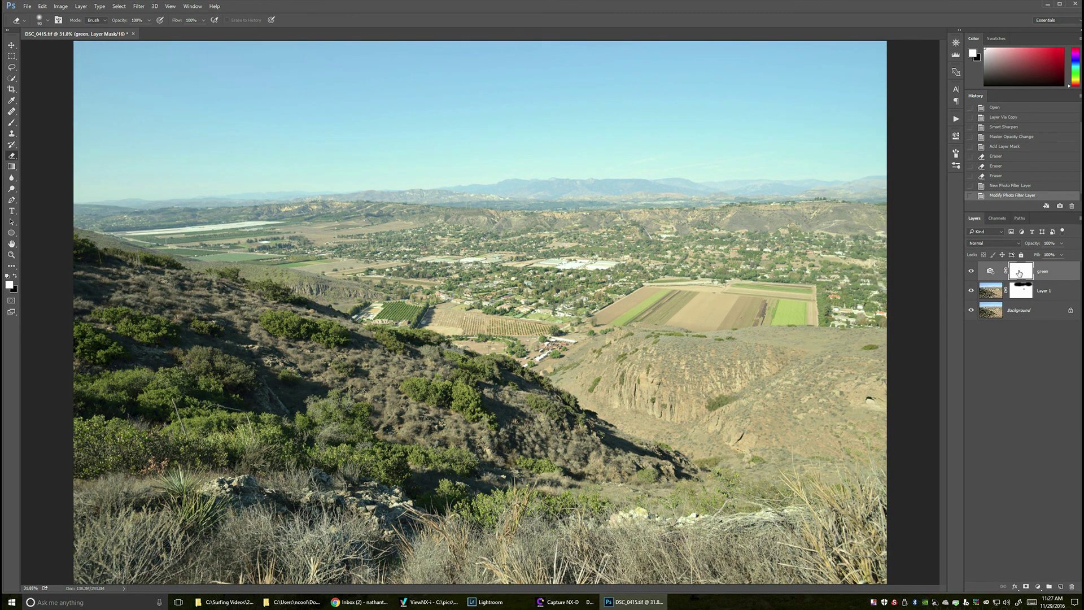
key("ctrl+i")
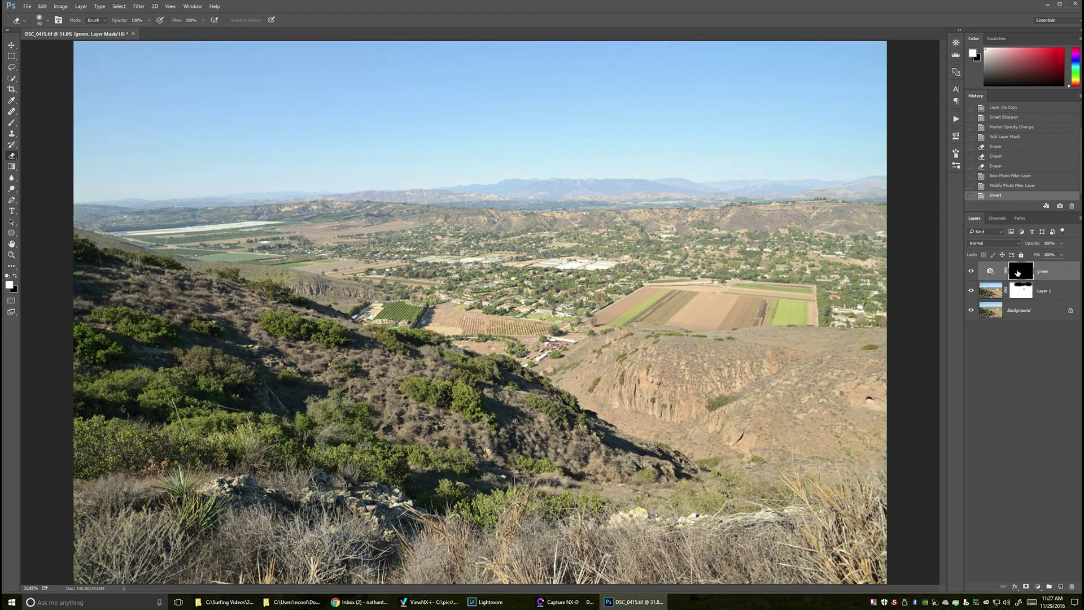
Paint white into the green mask with 250 px, then 900 px brushes
key("b")
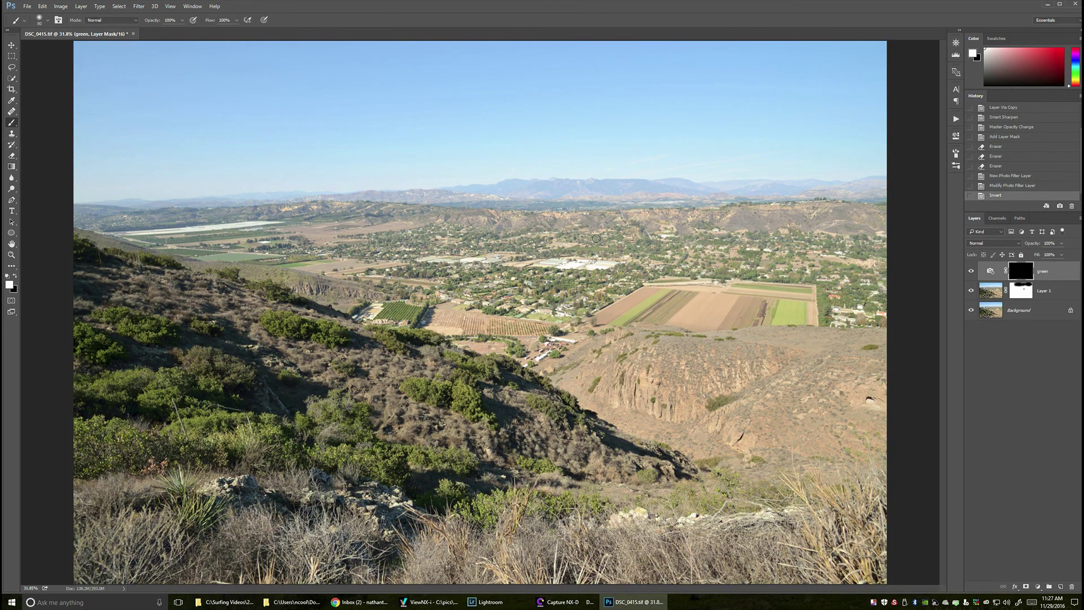
scroll(600, 243, "up", 3)
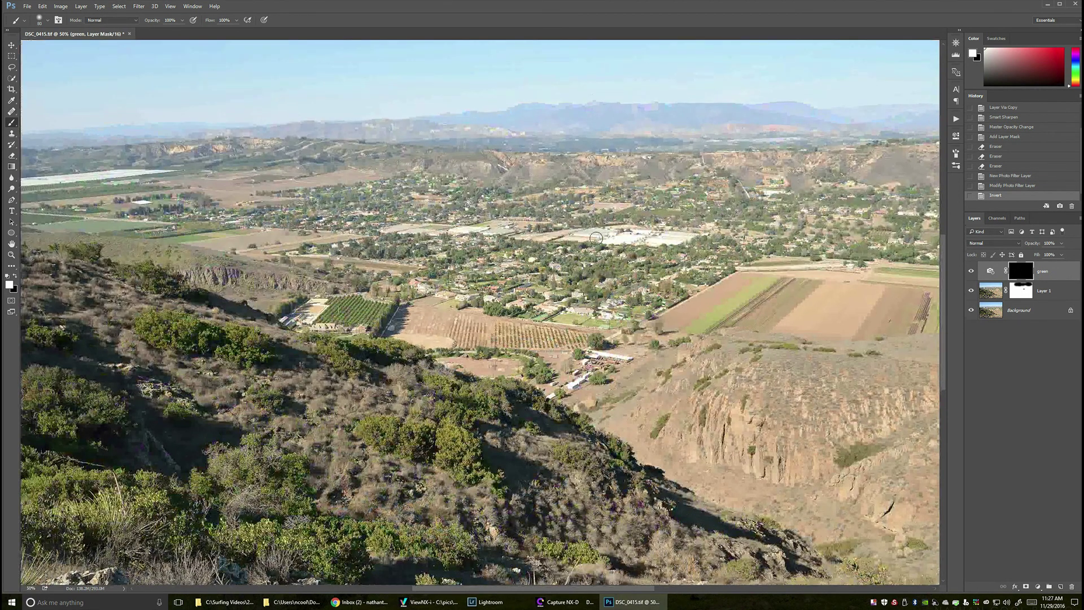
key("bracketright")
key("bracketright")
key("bracketright")
key("bracketright")
left_click(587, 249)
left_click(390, 425)
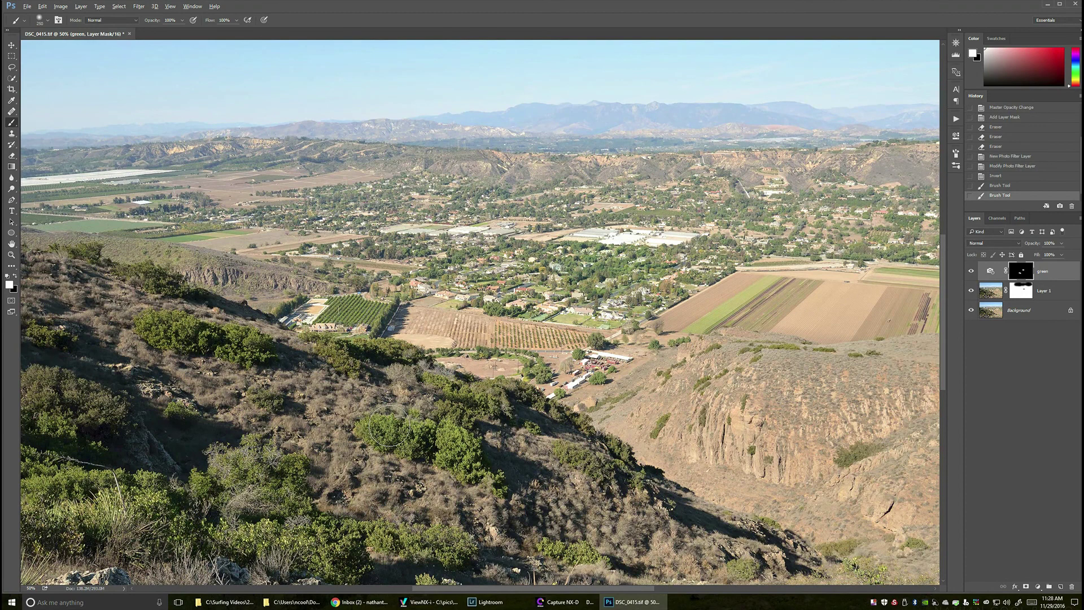
scroll(362, 413, "down", 2)
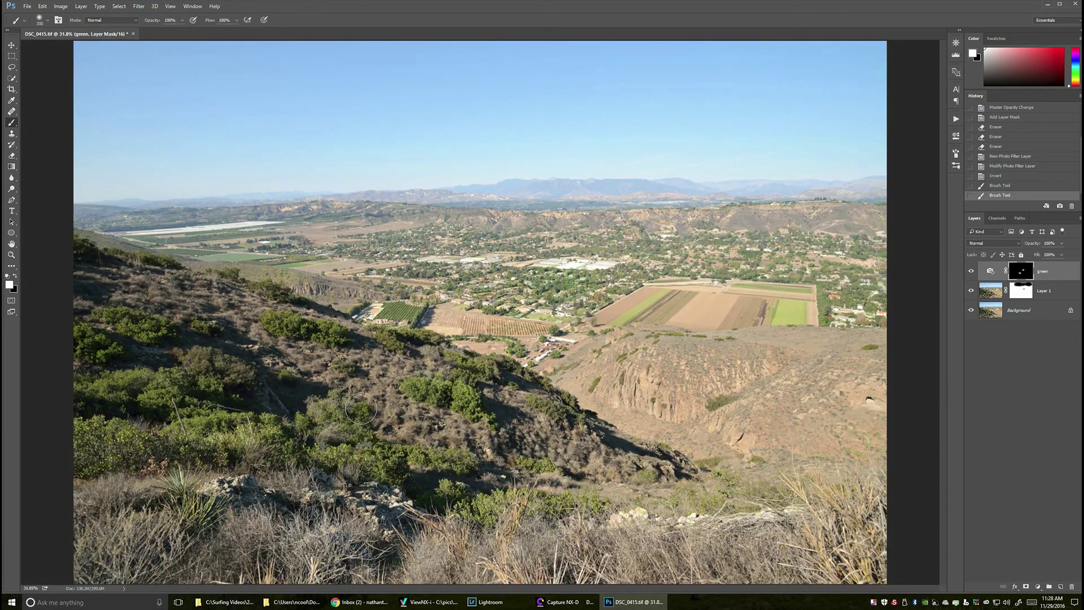
key("bracketright")
key("bracketright")
key("bracketright")
key("bracketright")
key("bracketright")
key("bracketright")
mouse_move(488, 436)
left_mouse_down()
mouse_move(446, 426)
mouse_move(486, 441)
left_mouse_up()
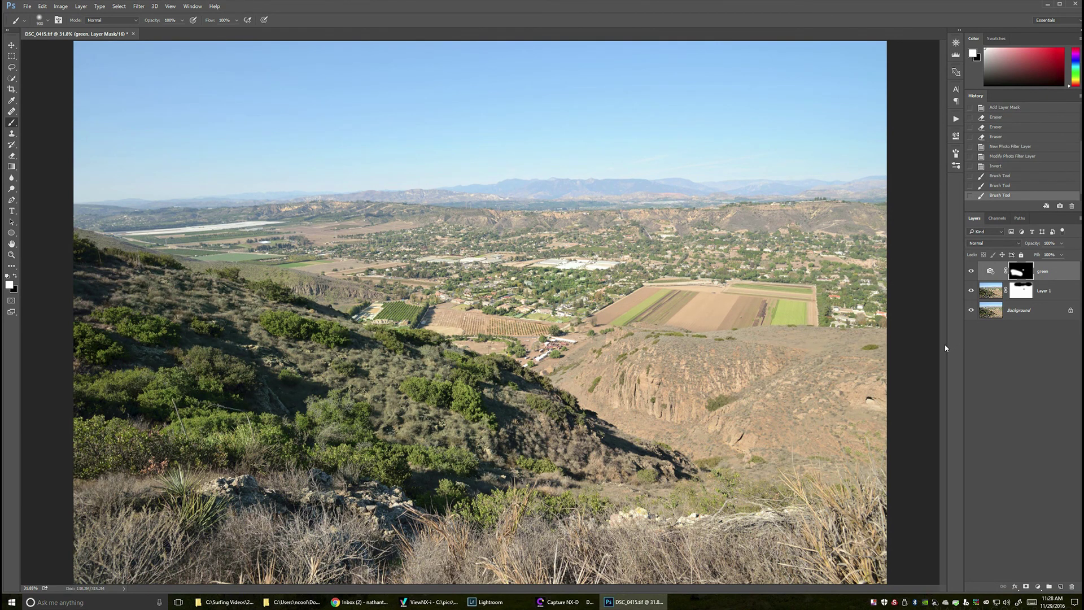
key("ctrl+l")
Add a Photo Filter adjustment layer named red
key("Escape")
key("alt+l")
key("j")
key("Down")
key("Down")
key("Down")
key("Down")
key("Down")
key("Down")
key("Down")
key("Down")
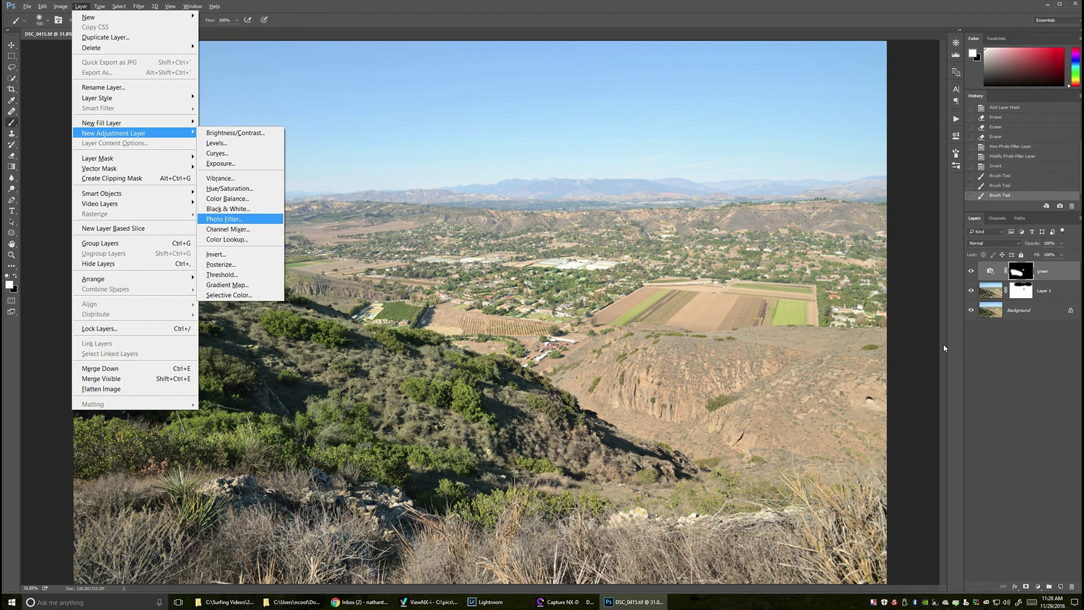
key("Return")
type("red")
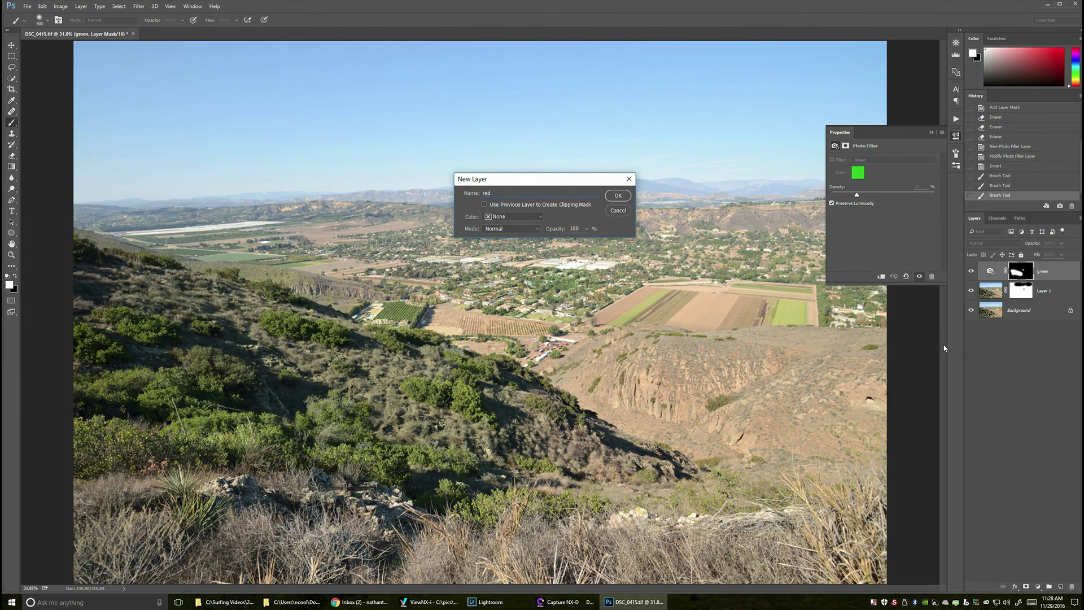
key("Return")
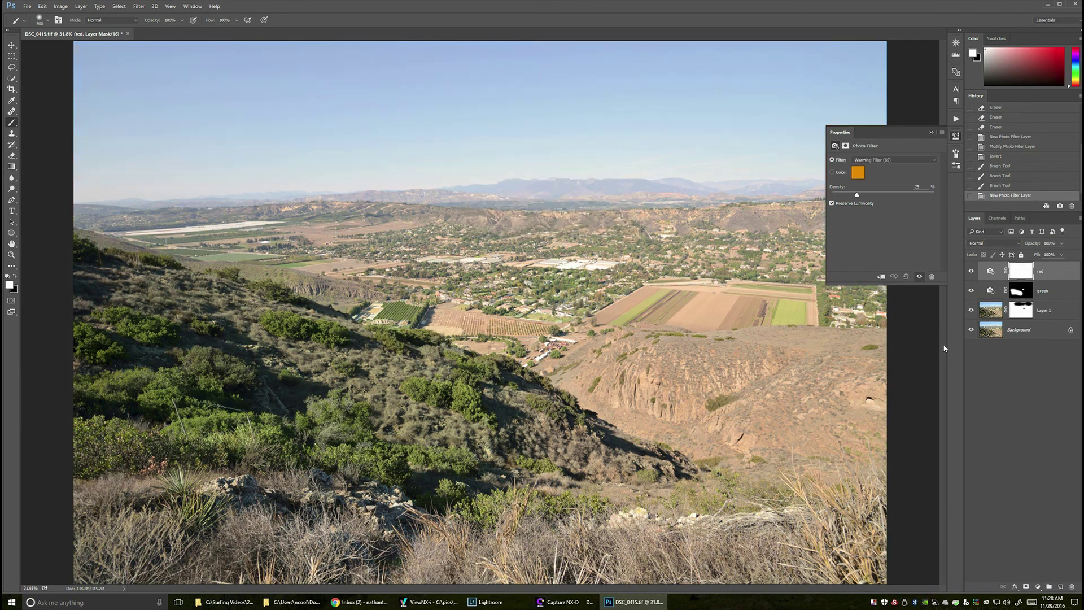
Choose the Red filter, invert its mask, and paint it back over the cliffs
left_click(896, 161)
left_click(899, 210)
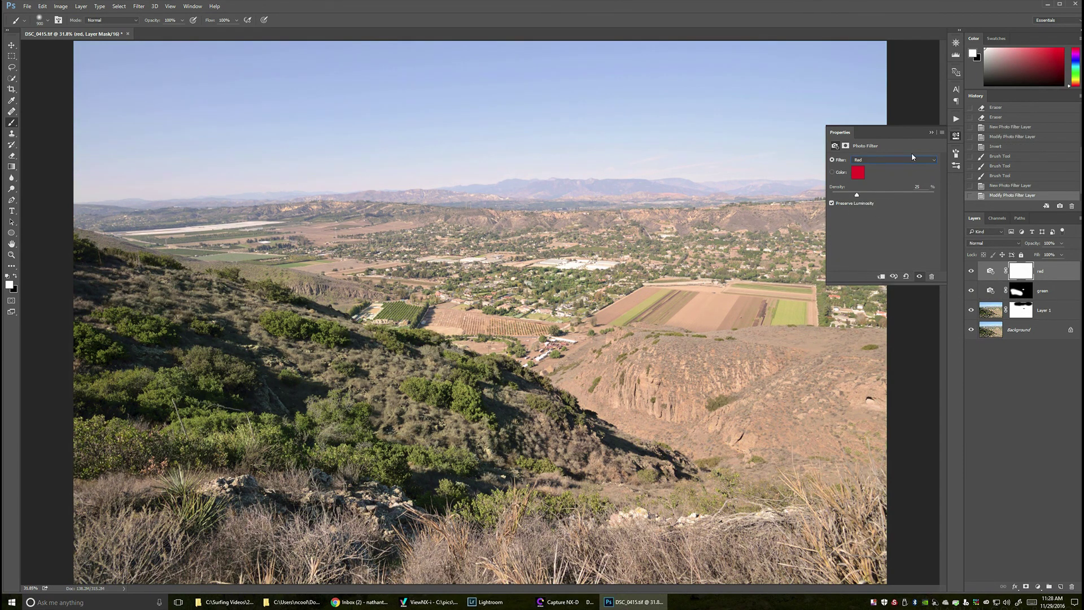
left_click(932, 133)
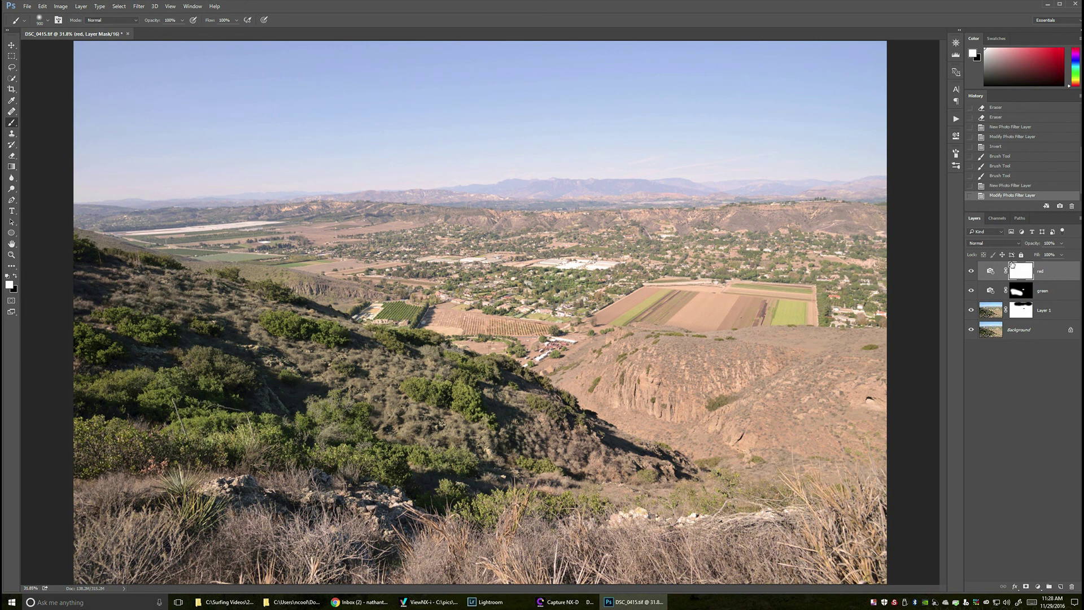
key("ctrl+i")
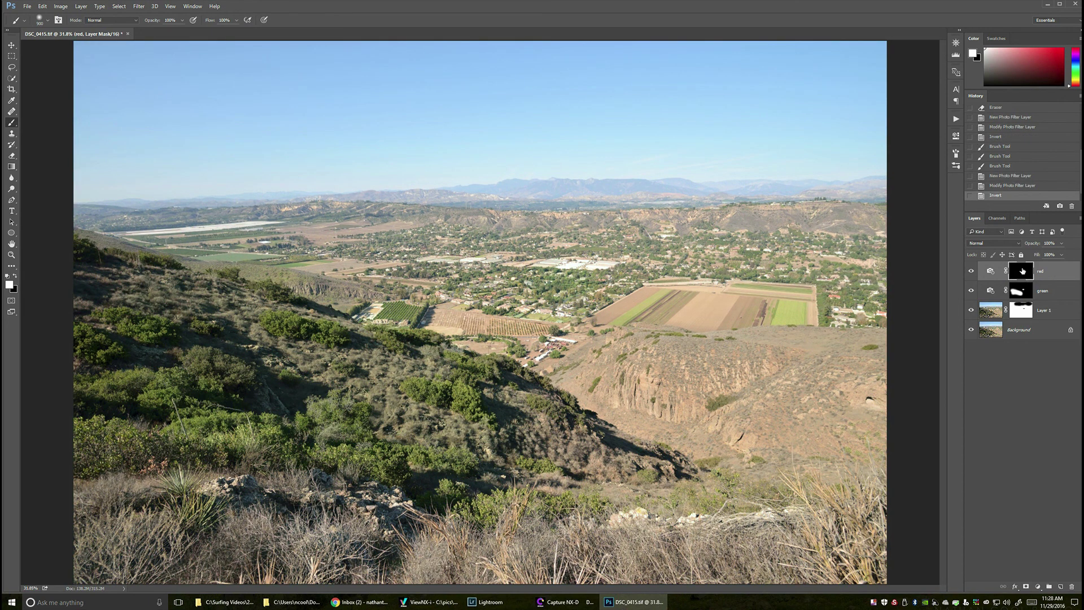
mouse_move(714, 378)
left_mouse_down()
mouse_move(629, 380)
mouse_move(651, 389)
mouse_move(749, 363)
mouse_move(610, 373)
mouse_move(640, 406)
mouse_move(715, 418)
mouse_move(802, 353)
mouse_move(863, 366)
mouse_move(788, 418)
mouse_move(850, 408)
mouse_move(790, 441)
mouse_move(692, 434)
mouse_move(610, 381)
mouse_move(671, 372)
mouse_move(813, 394)
mouse_move(810, 407)
mouse_move(690, 417)
mouse_move(662, 418)
mouse_move(783, 403)
mouse_move(831, 376)
mouse_move(596, 380)
left_mouse_up()
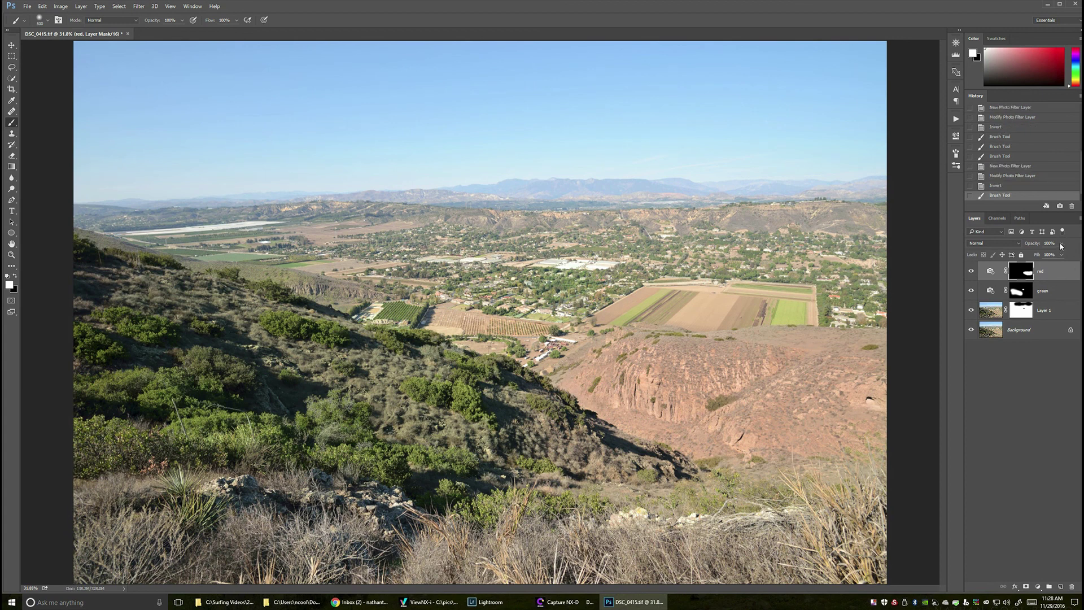
Set the red layer's opacity to 66% and keep it selected
left_click(1061, 245)
left_click_drag(1048, 256, 1048, 256)
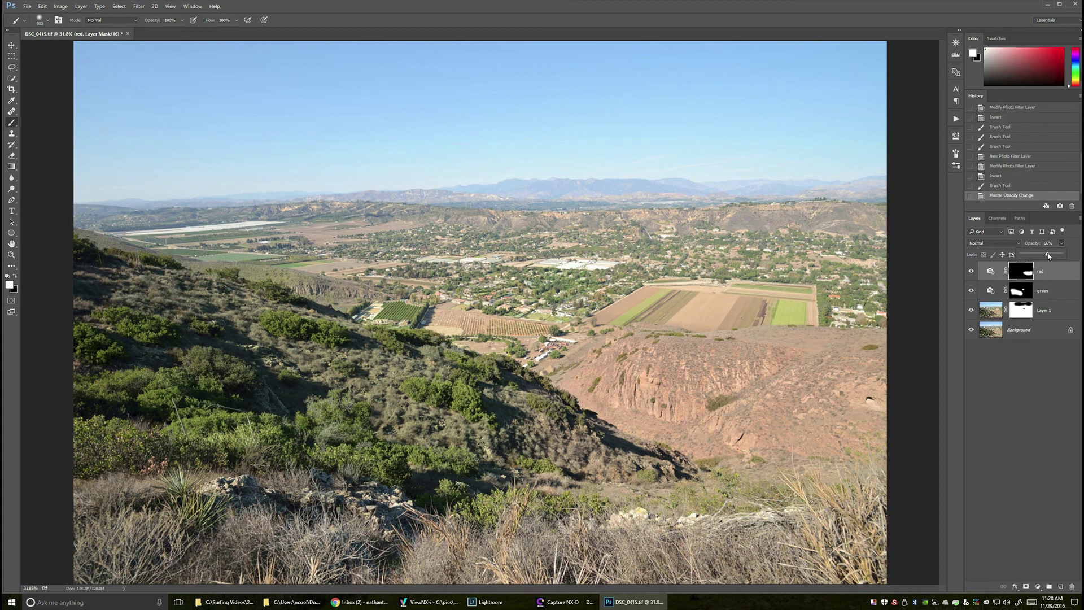
left_click(1059, 391)
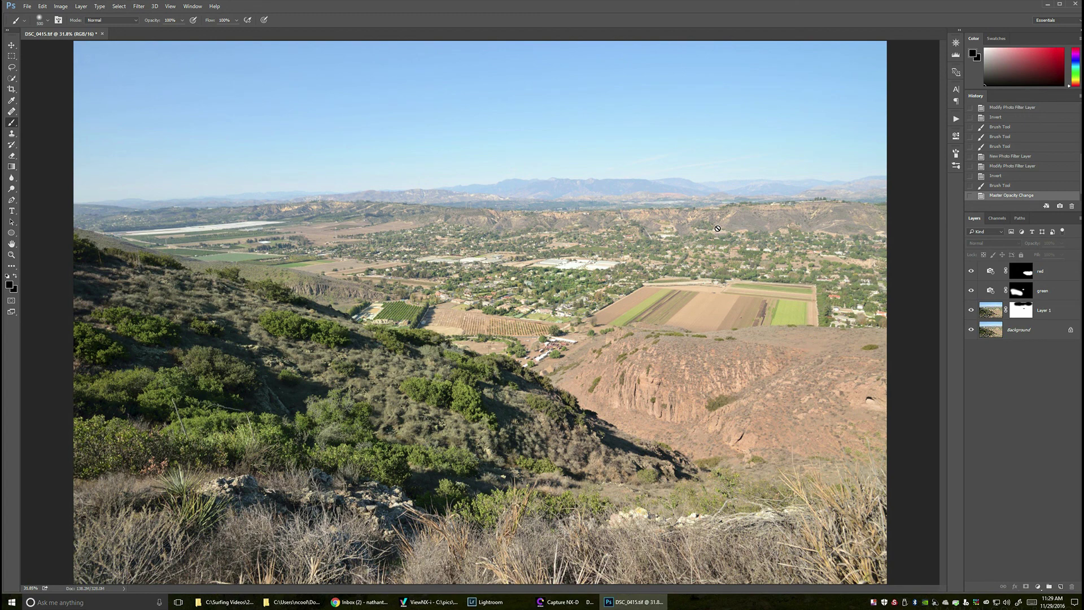
left_click(1056, 274)
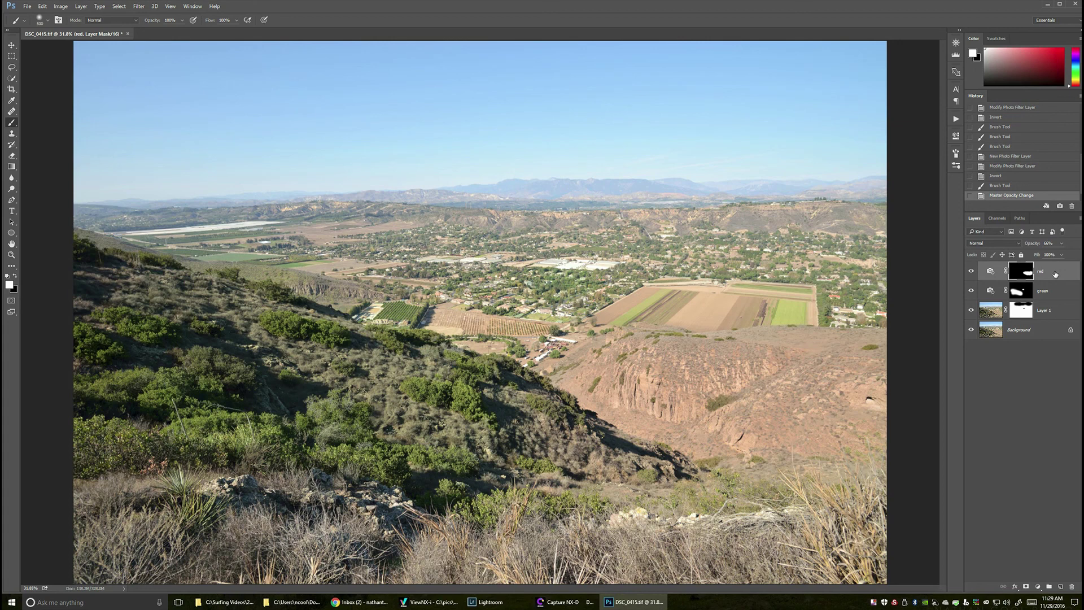
Add a Photo Filter adjustment layer named blue
key("alt+l")
key("j")
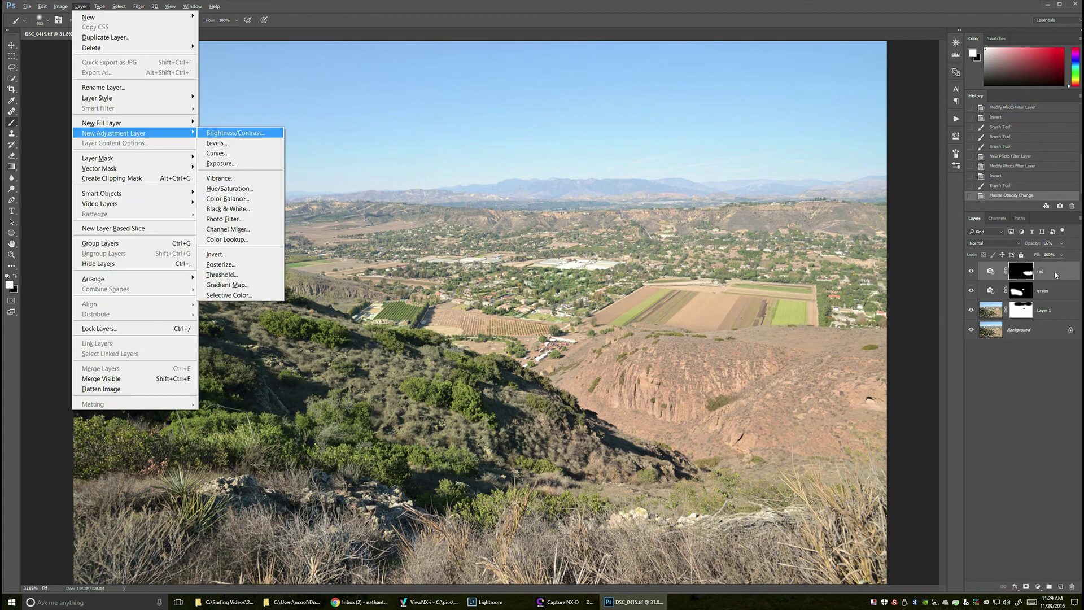
key("Down")
key("Down")
key("Down")
key("Down")
key("Down")
key("Down")
key("Down")
key("Down")
key("Return")
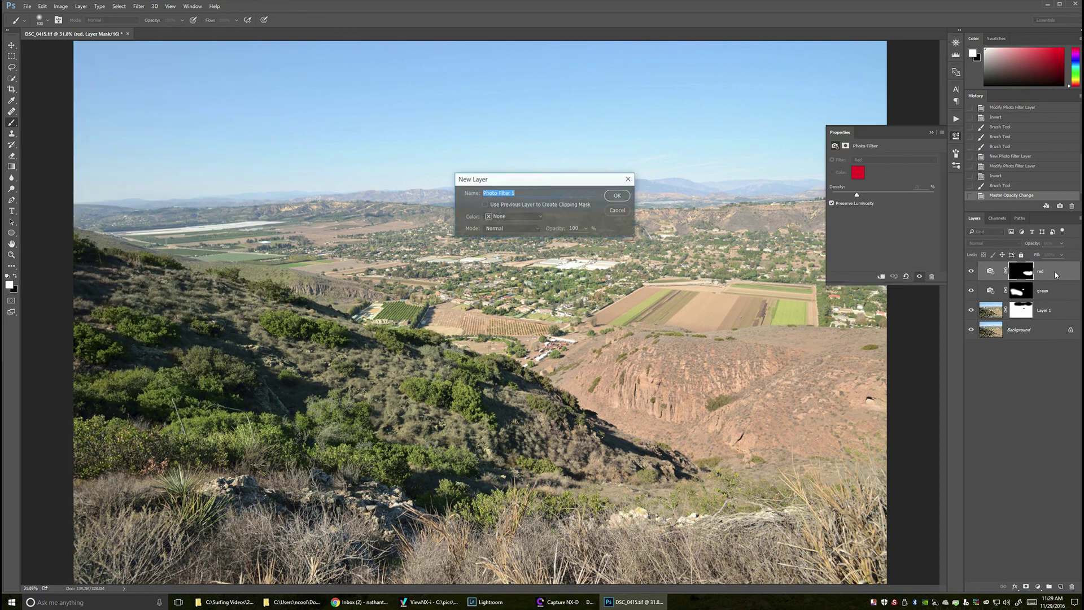
type("blue")
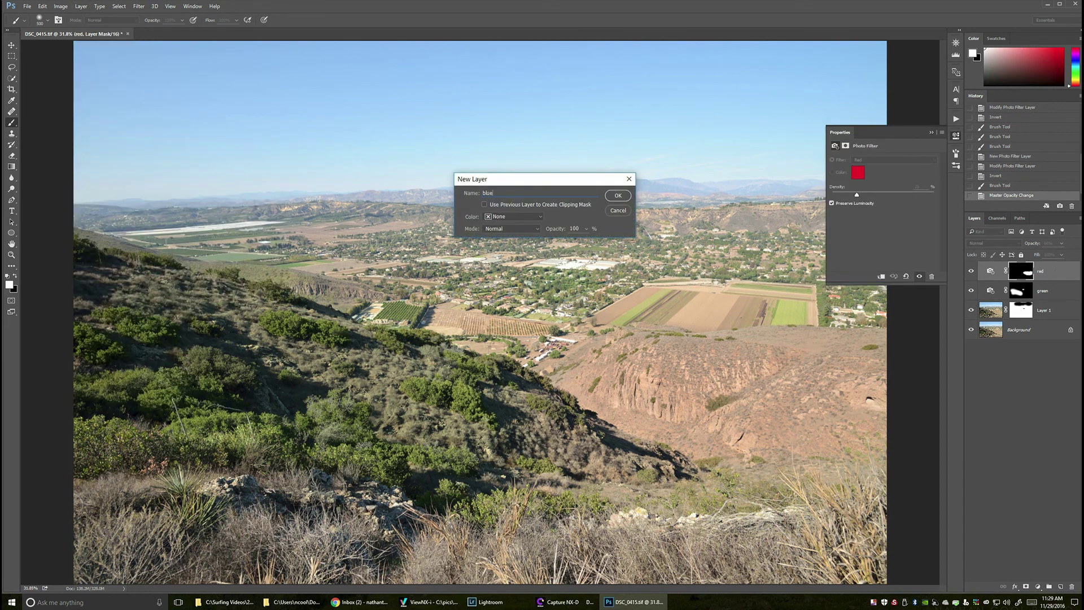
key("Return")
Set the blue layer's filter to Cooling Filter (LBB), then select Layer 1
left_click(917, 159)
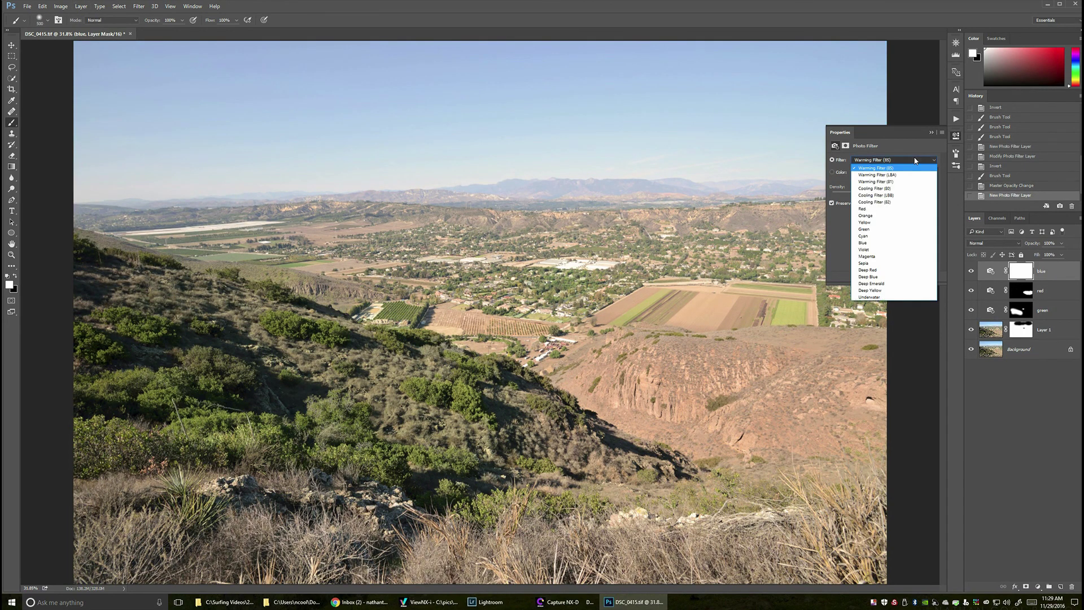
left_click(881, 244)
left_click(886, 161)
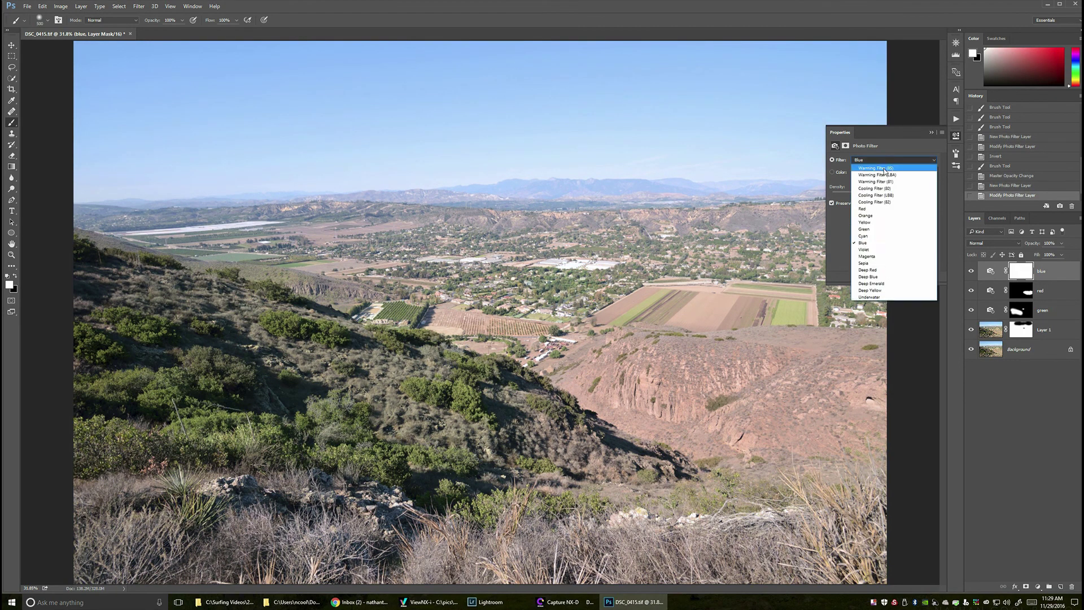
left_click(886, 195)
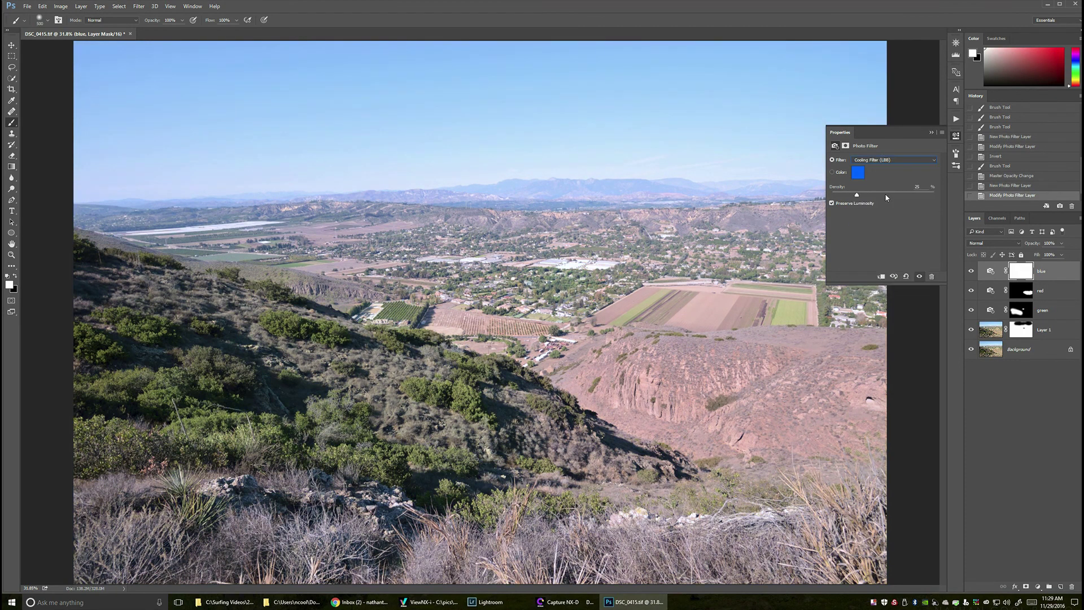
left_click(931, 133)
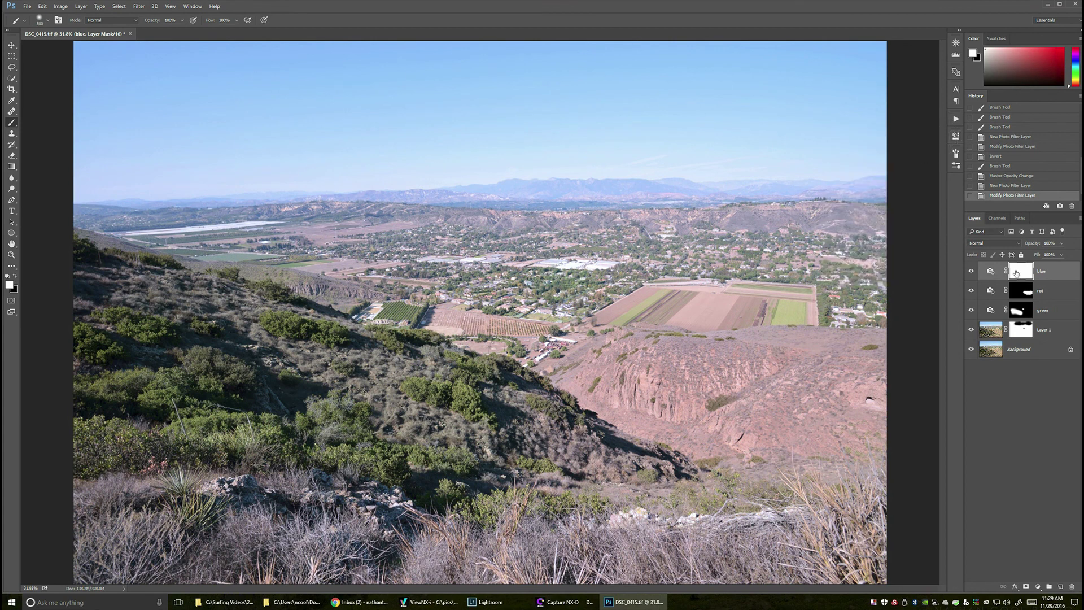
left_click(991, 332)
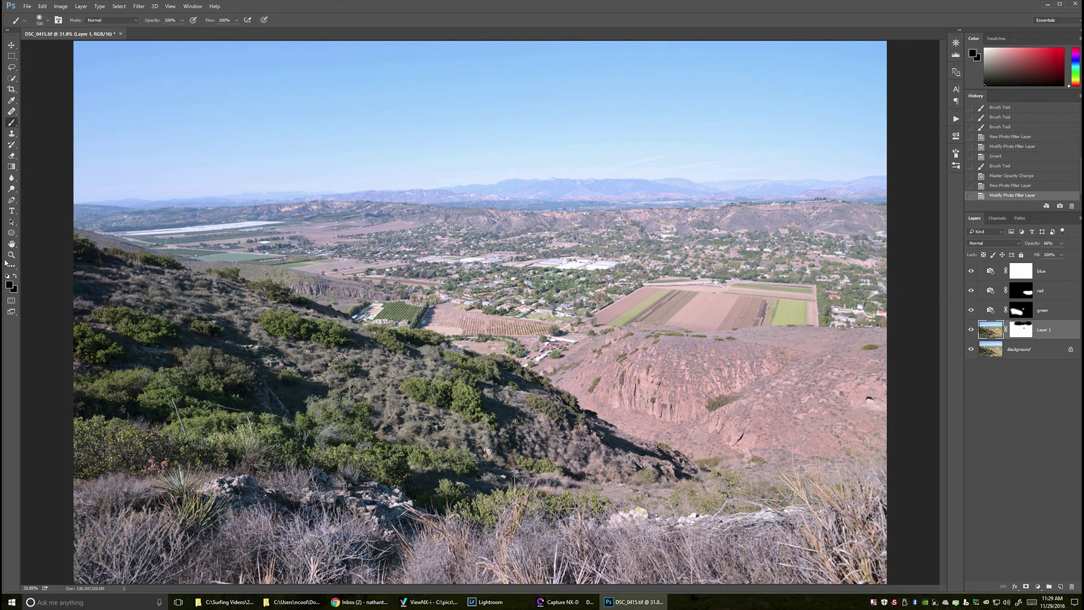
Quick-select the sky down to the distant ridge with a 500 px brush, then target the blue mask
left_click(11, 78)
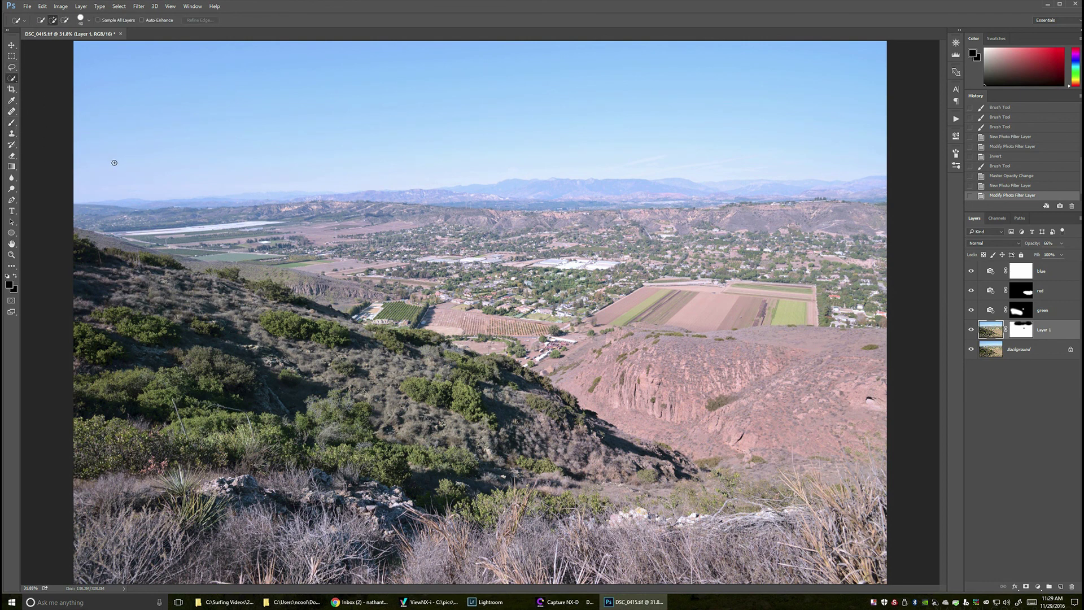
key("bracketright")
key("bracketright")
key("bracketright")
key("bracketright")
key("bracketright")
key("bracketright")
key("bracketright")
key("bracketright")
key("bracketright")
key("bracketright")
key("bracketright")
key("bracketright")
key("bracketright")
key("bracketright")
mouse_move(90, 163)
left_mouse_down()
mouse_move(413, 105)
mouse_move(820, 106)
mouse_move(801, 111)
left_mouse_up()
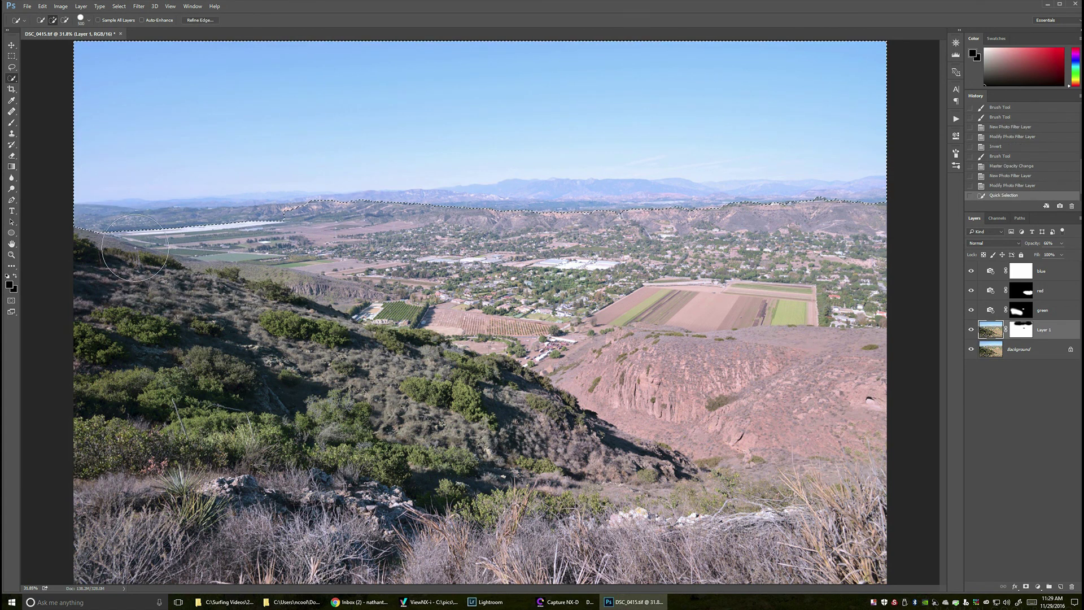
mouse_move(136, 248)
left_mouse_down()
mouse_move(113, 244)
mouse_move(271, 226)
mouse_move(605, 224)
mouse_move(654, 206)
mouse_move(641, 213)
mouse_move(864, 215)
left_mouse_up()
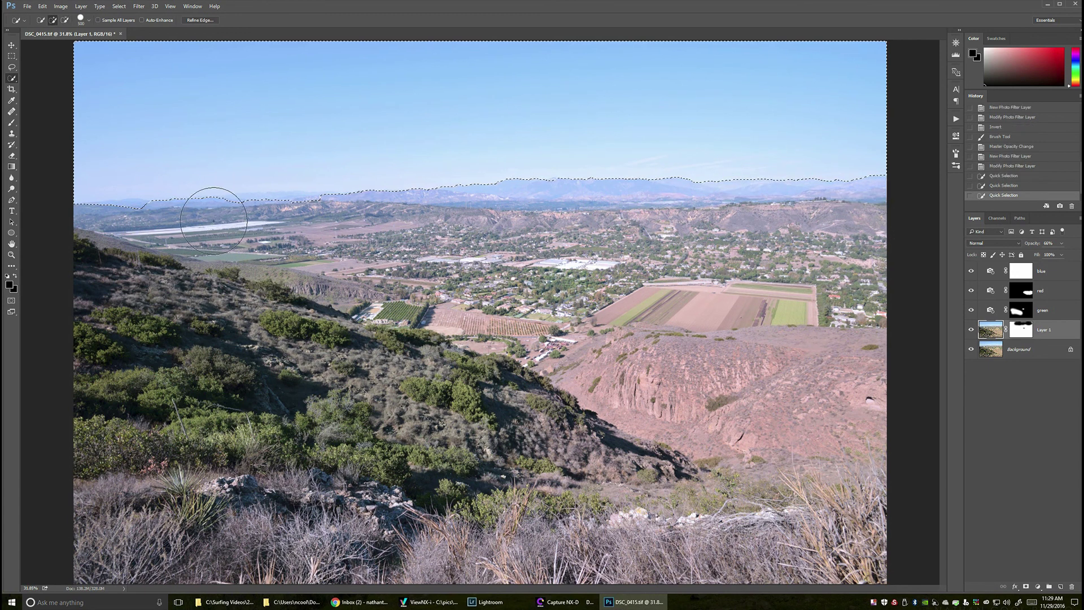
mouse_move(214, 221)
left_mouse_down()
mouse_move(170, 226)
mouse_move(288, 237)
mouse_move(264, 240)
mouse_move(299, 251)
left_mouse_up()
left_click_drag(95, 248, 119, 229)
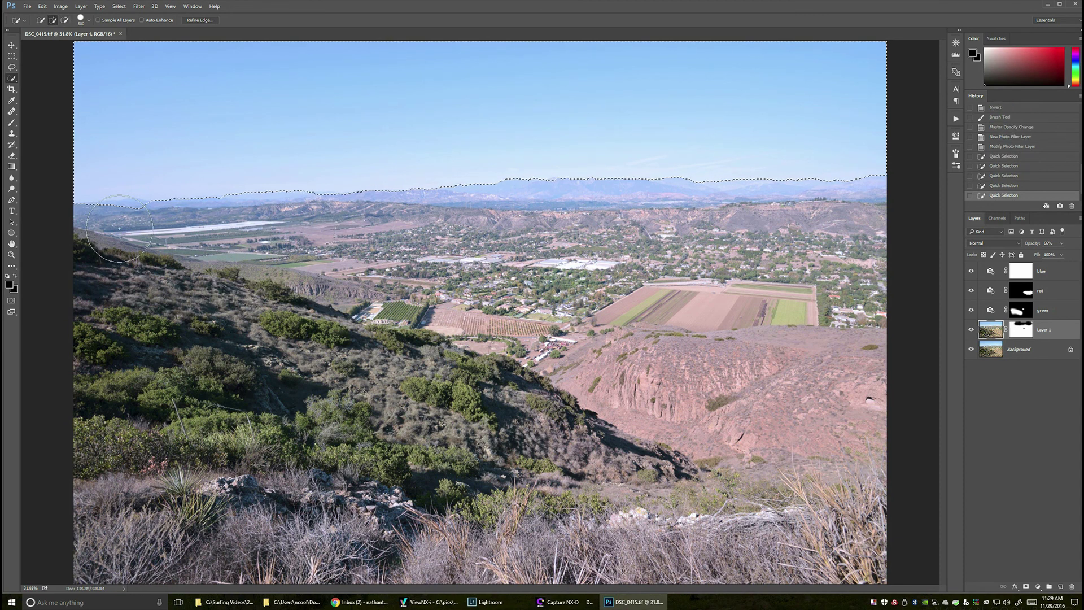
left_click(119, 229)
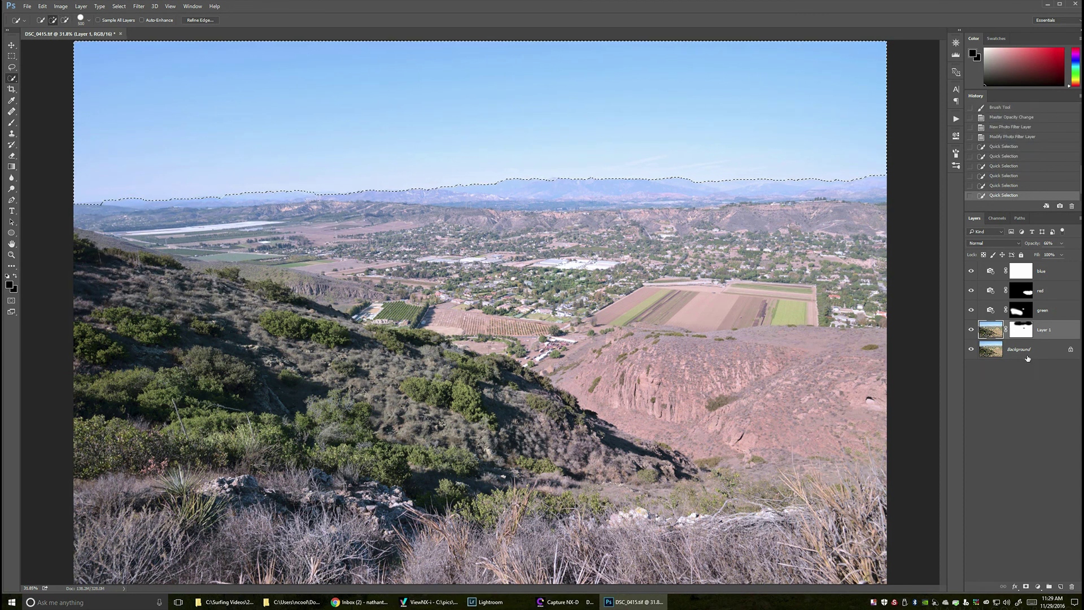
left_click(1021, 274)
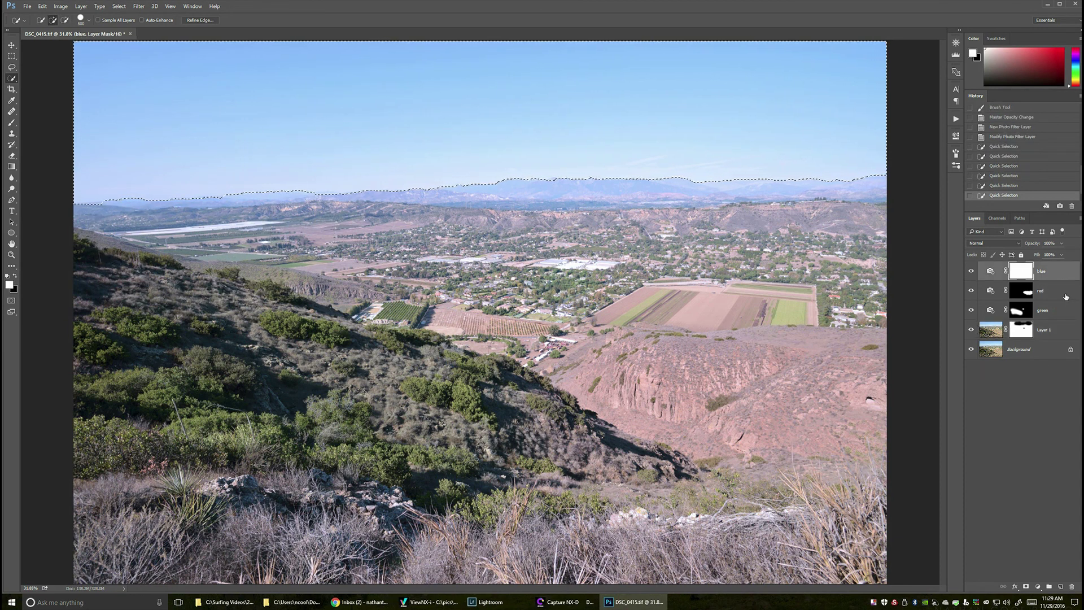
Feather the sky selection, invert it, clear the blue filter from the land, and deselect
key("alt+s")
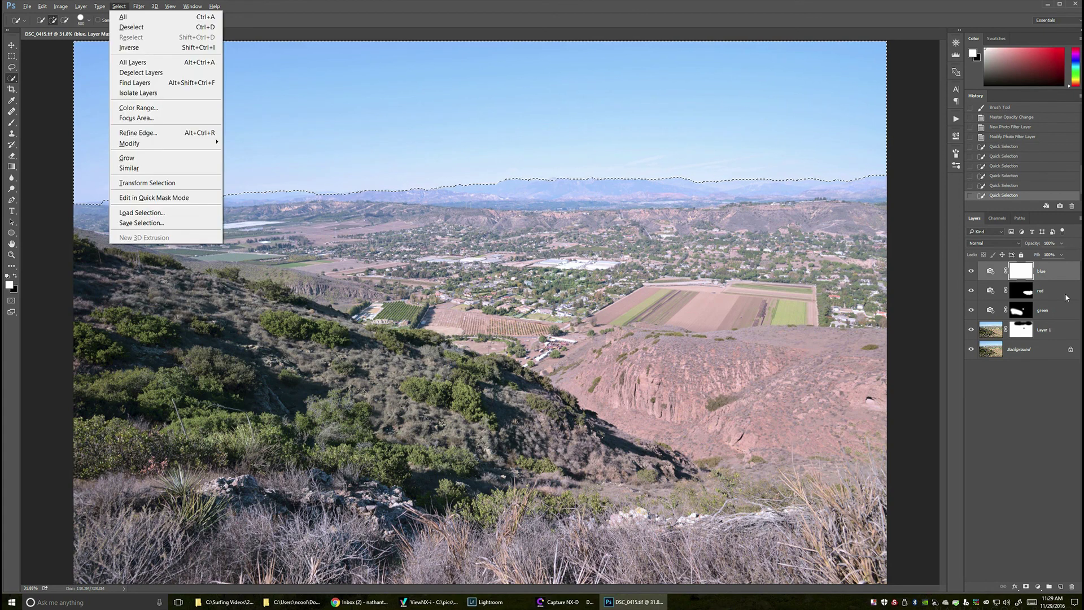
key("e")
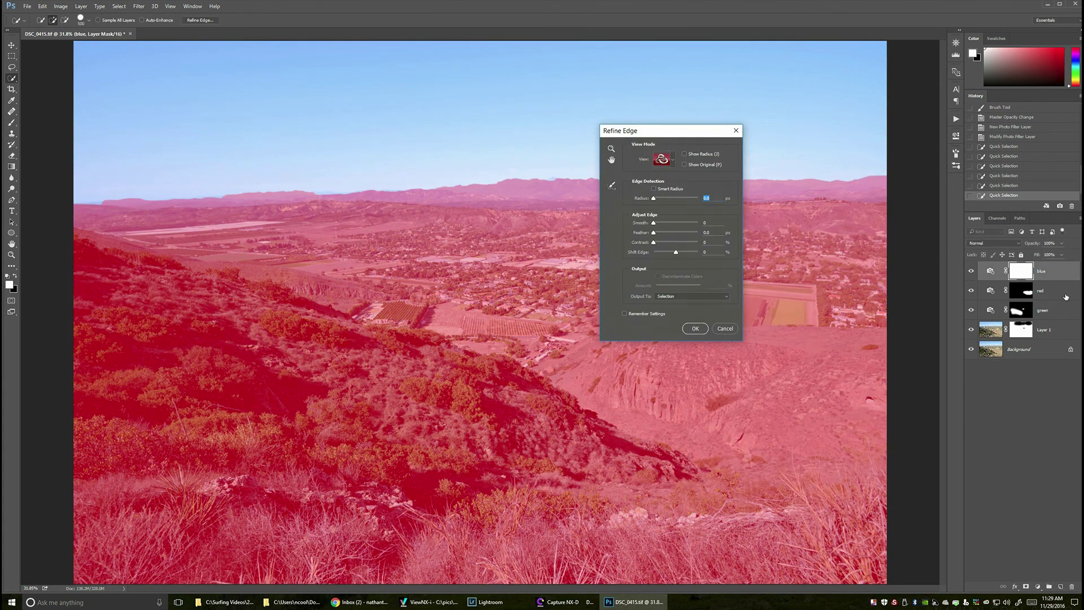
key("Escape")
key("alt+s")
key("m")
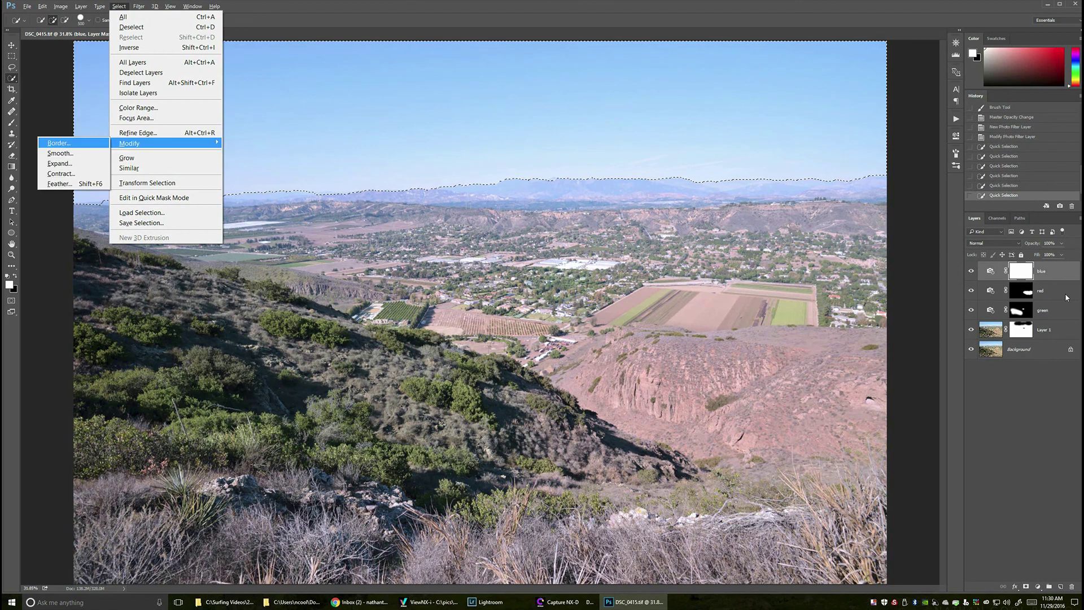
key("f")
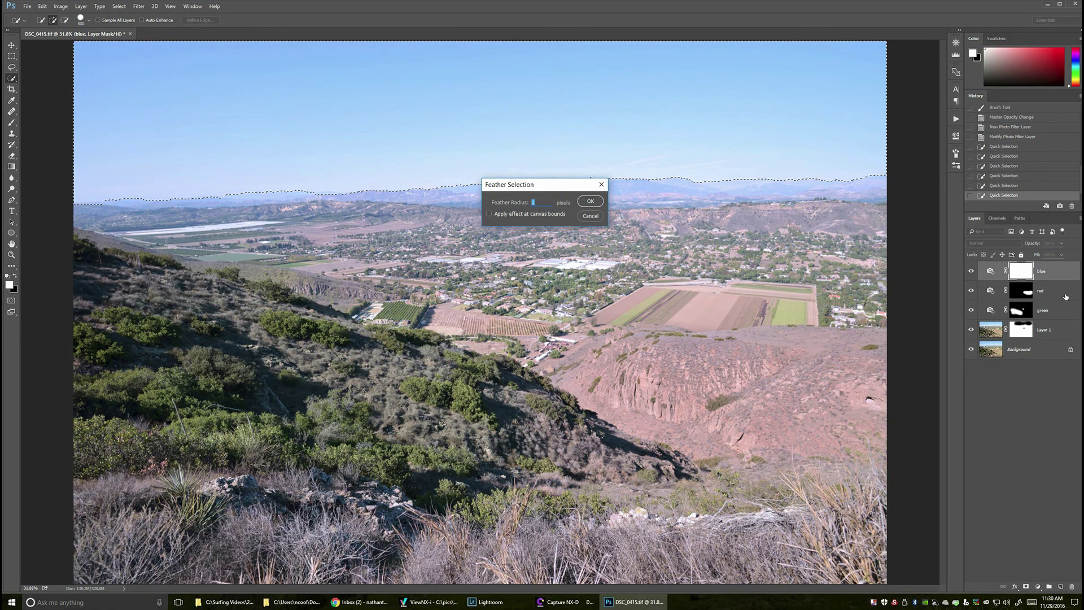
key("Return")
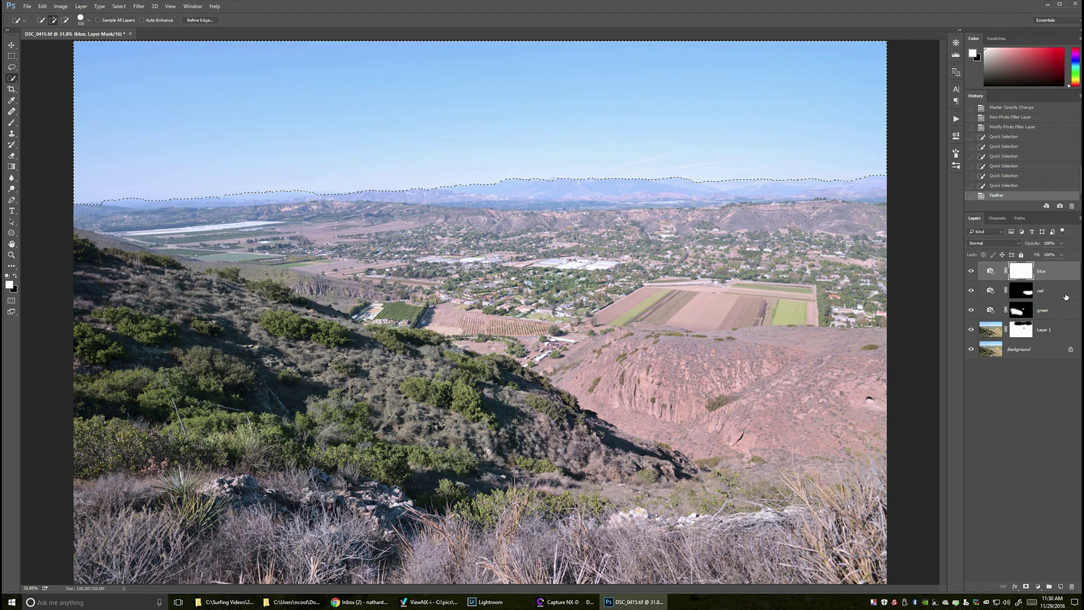
key("ctrl+shift+i")
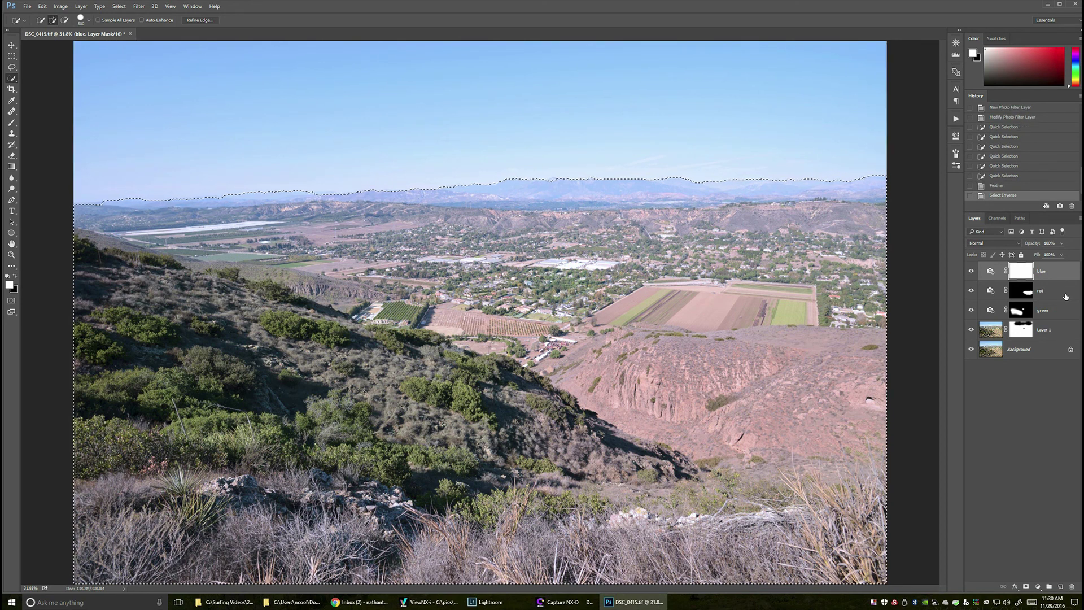
key("Delete")
key("ctrl+d")
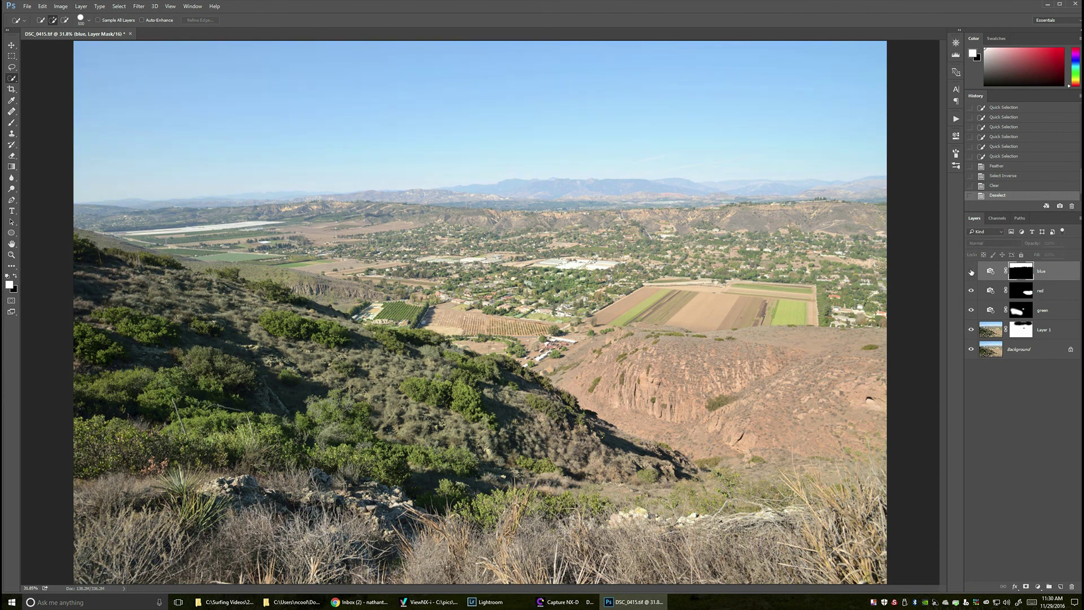
Raise the blue cooling filter's density to about 36%
double_click(992, 271)
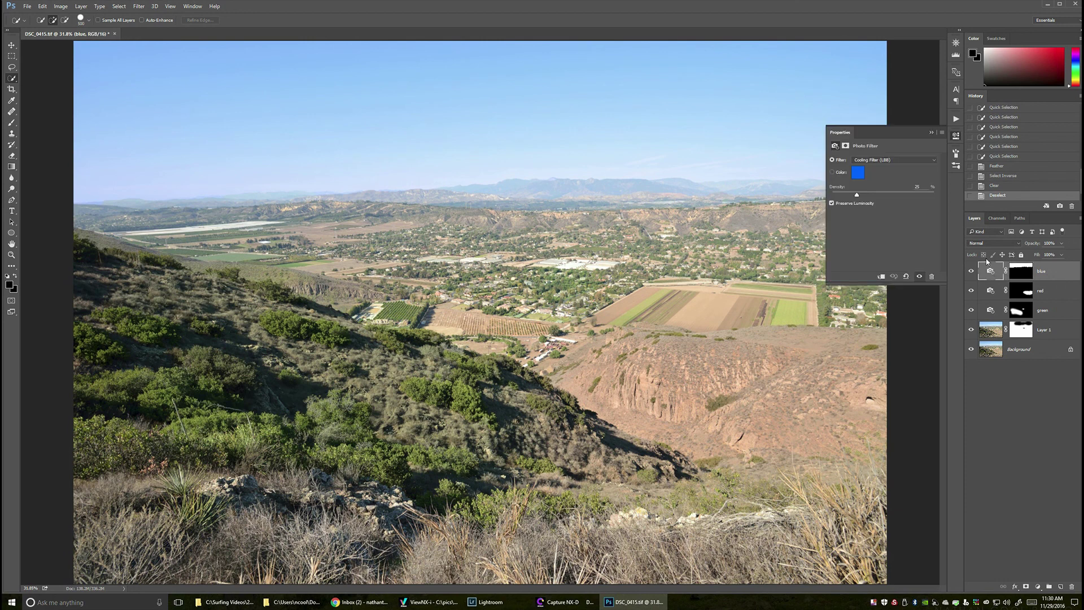
left_click(879, 192)
left_click(932, 132)
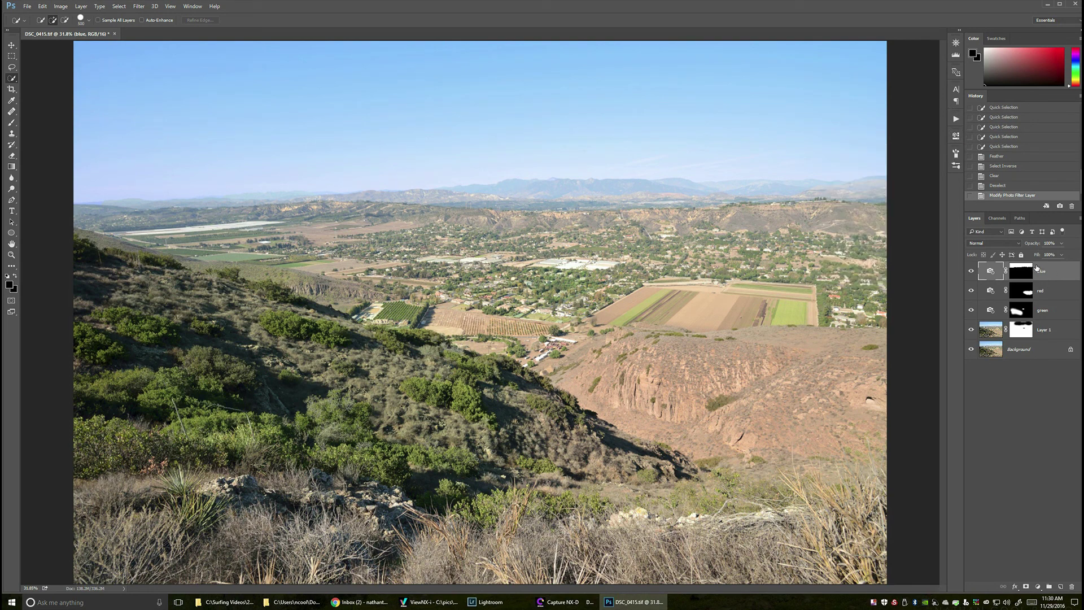
Add a Hue/Saturation layer with Saturation +12, toggling it on and off to compare
key("alt+l")
key("j")
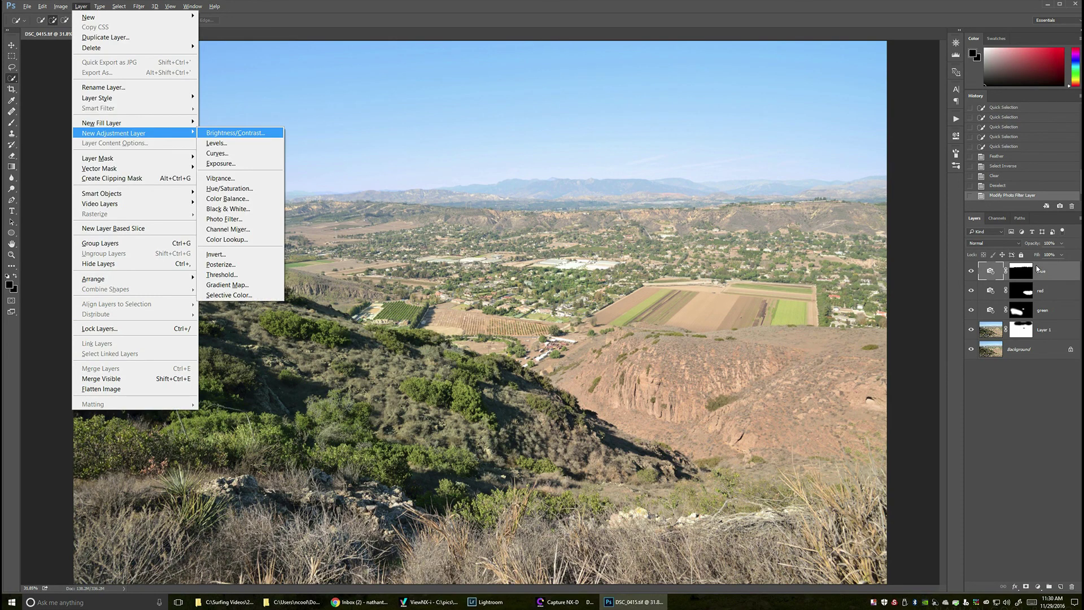
key("Down")
key("Down")
key("Down")
key("Down")
key("Down")
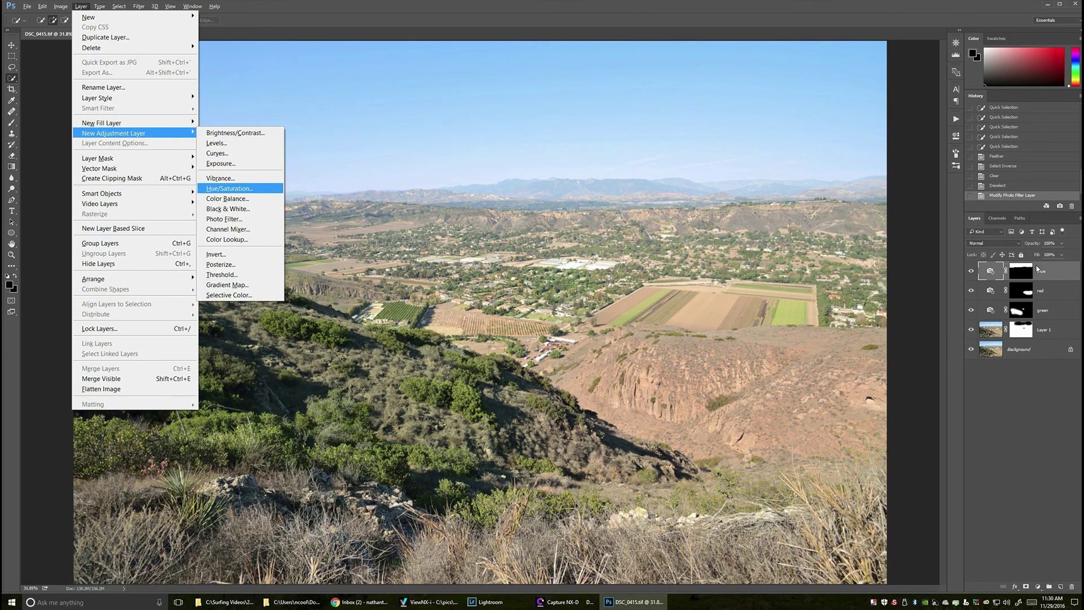
key("Return")
key("Return")
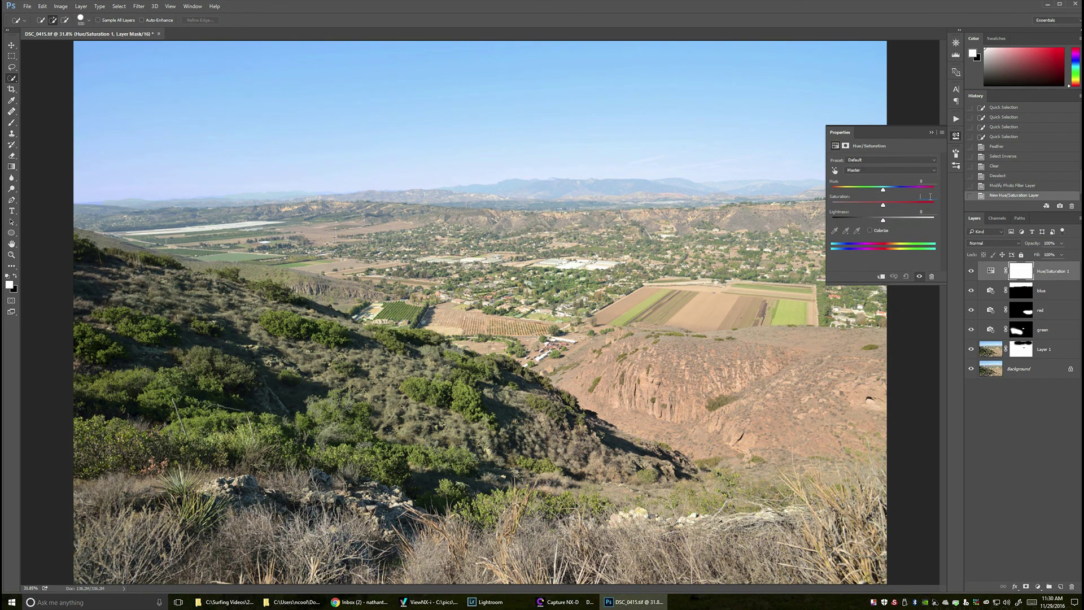
type("12")
left_click(972, 272)
left_click(972, 272)
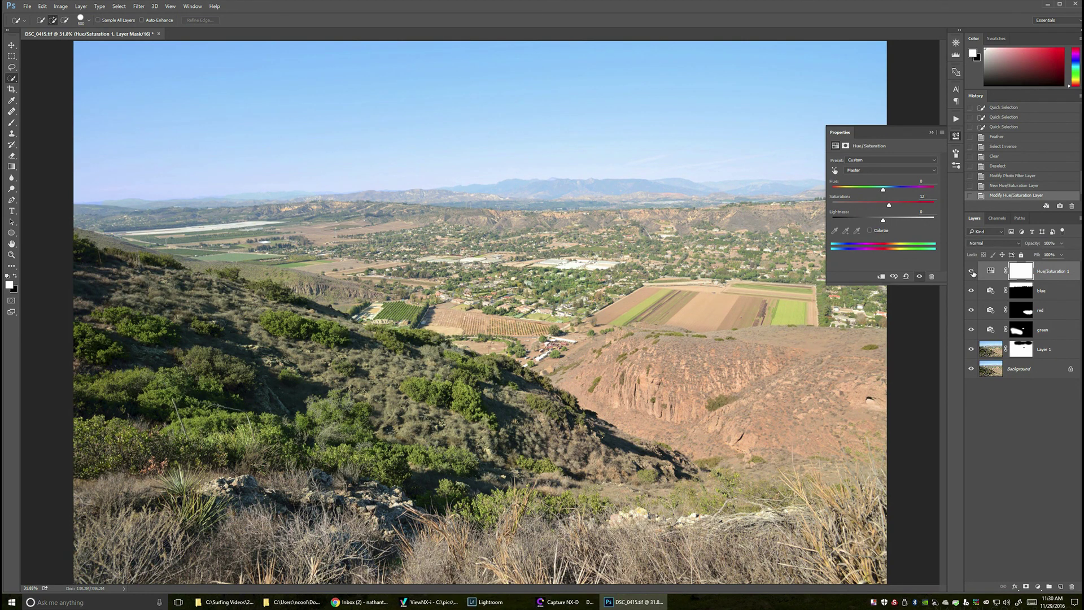
left_click(972, 272)
left_click(972, 272)
left_click(973, 272)
left_click(972, 272)
left_click(932, 133)
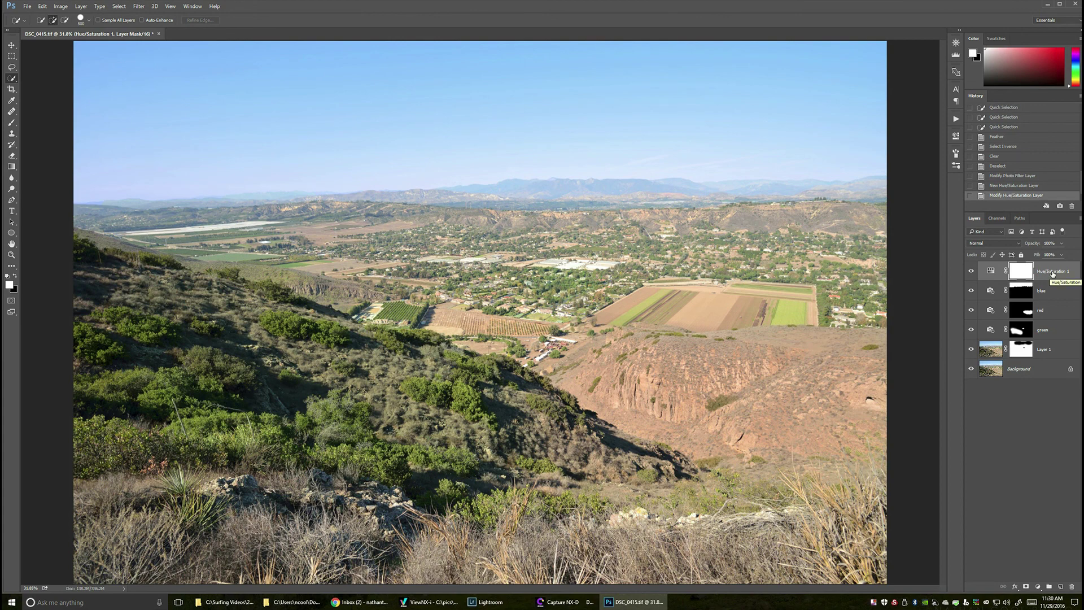
Add a Levels 1 adjustment layer with the white input point at 245
key("alt+l")
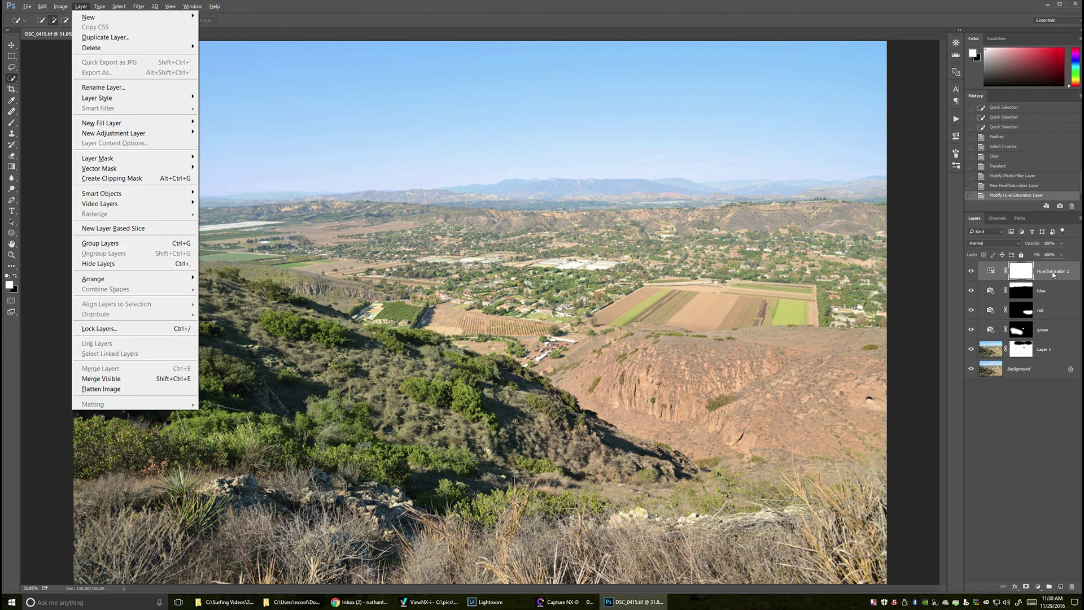
key("j")
key("Down")
key("Return")
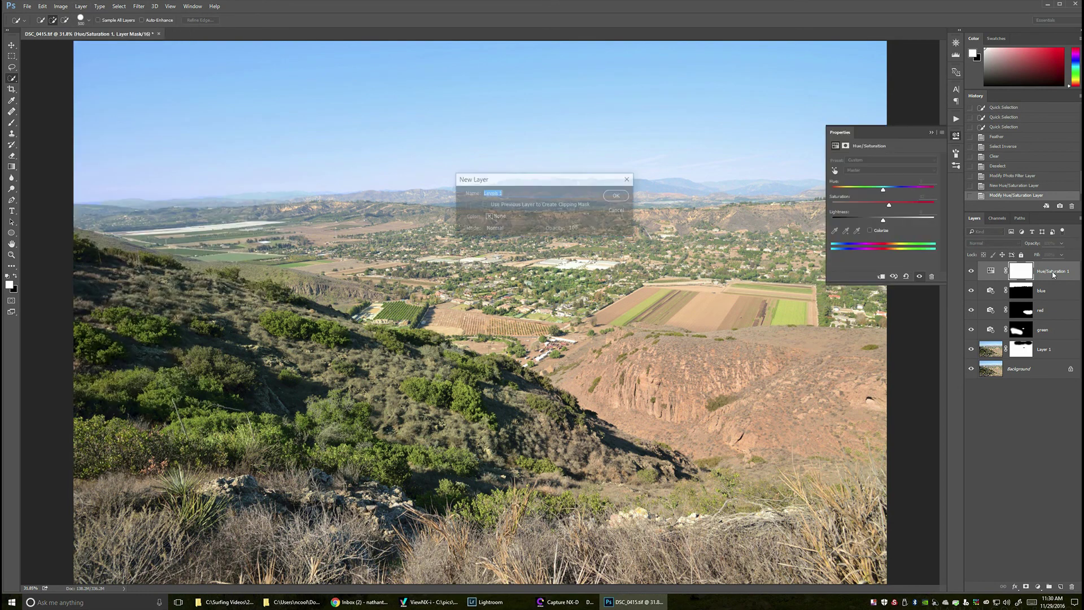
key("Return")
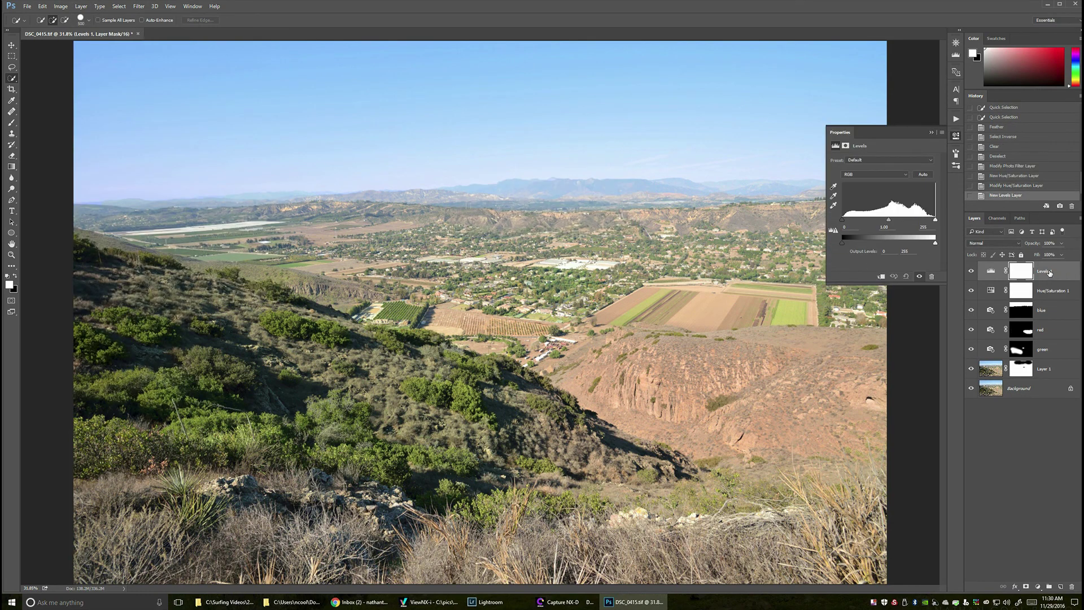
left_click_drag(936, 220, 934, 222)
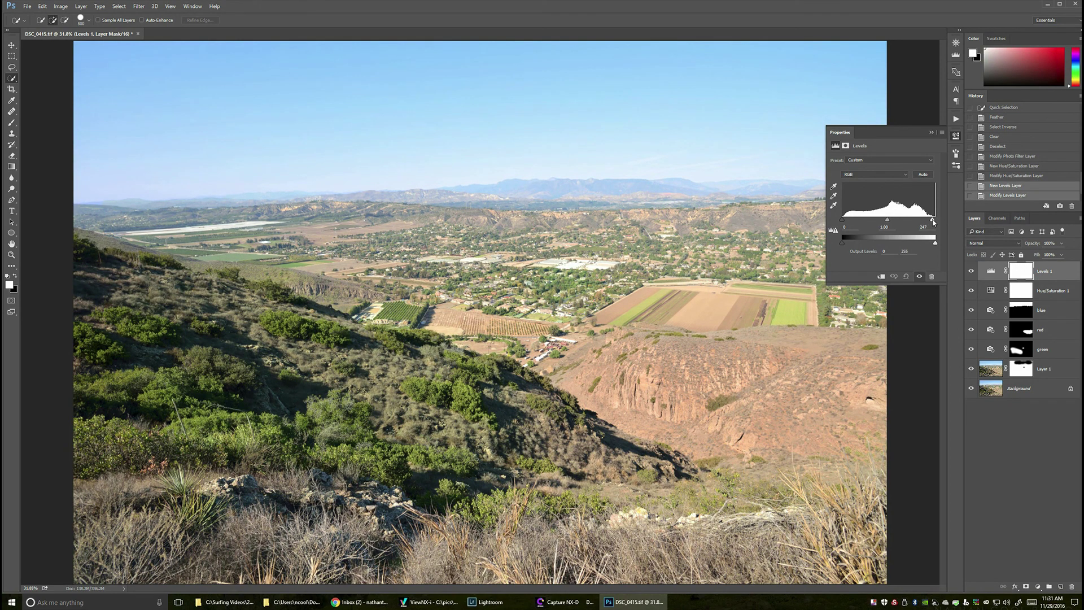
left_click_drag(933, 222, 932, 222)
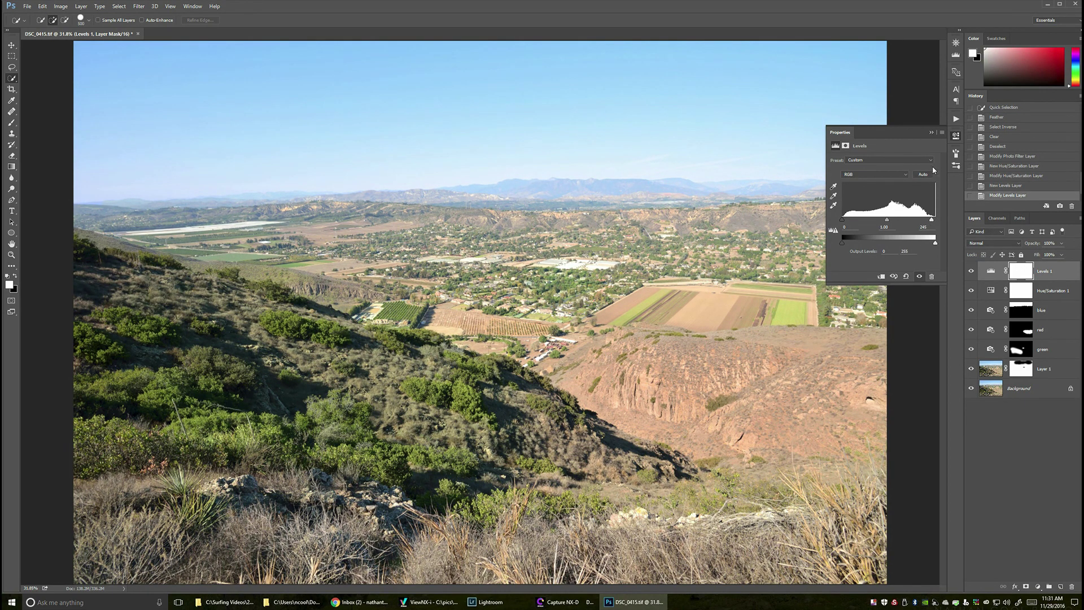
left_click(931, 134)
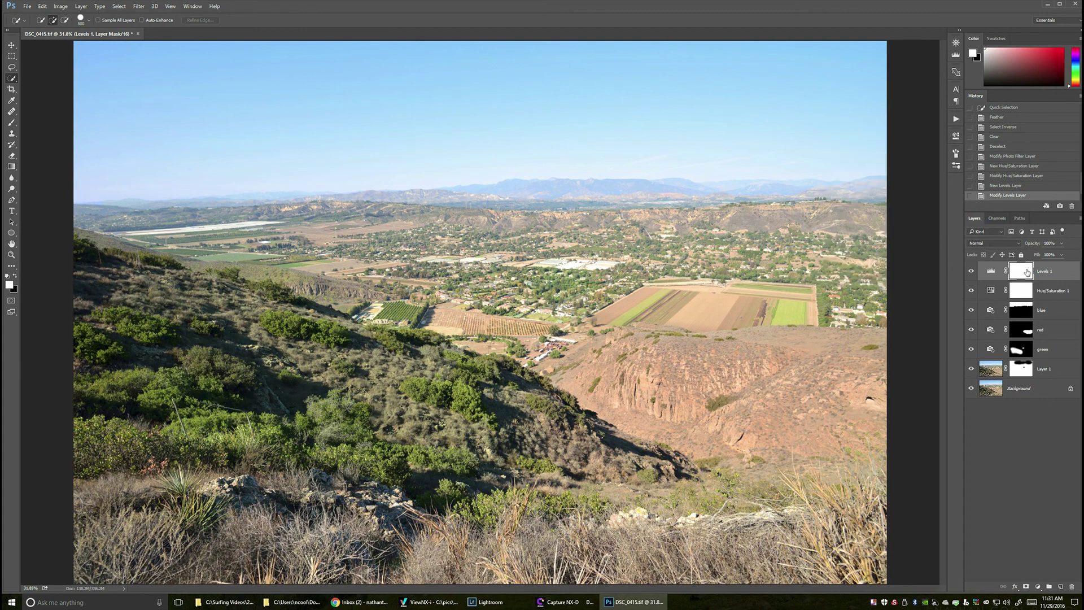
Invert the Levels mask and paint the effect back across the middle with a 900 px brush
key("ctrl+i")
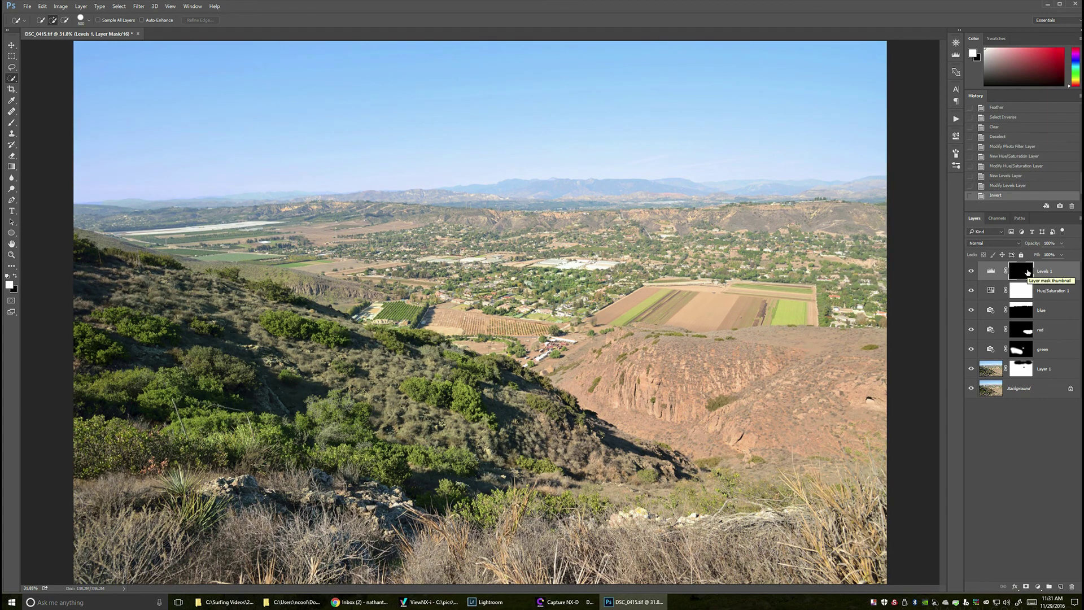
key("b")
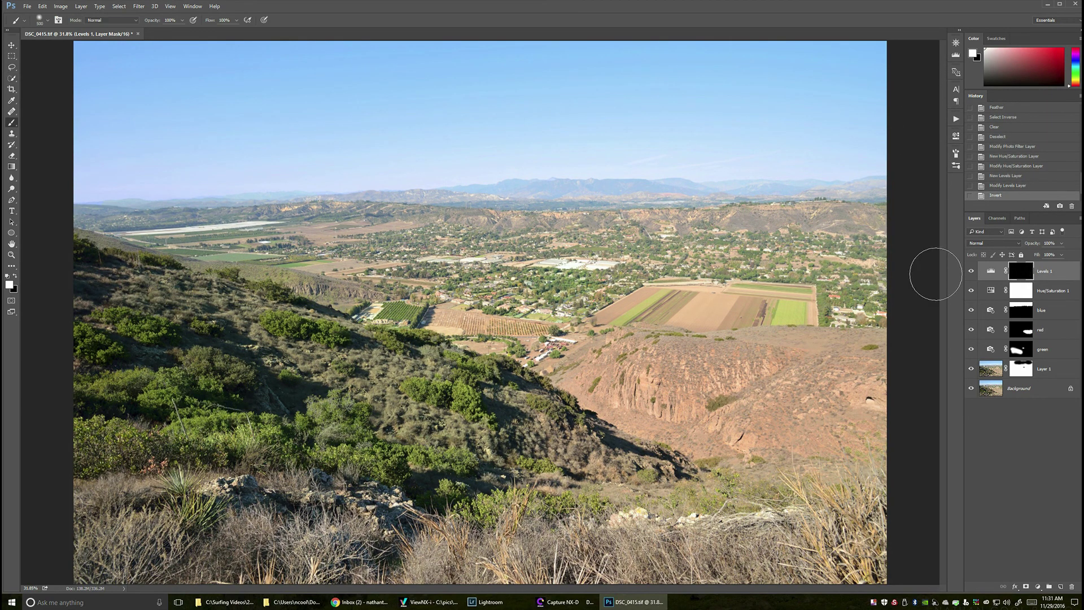
key("bracketright")
key("bracketright")
key("bracketright")
key("bracketright")
mouse_move(658, 276)
left_mouse_down()
mouse_move(283, 271)
mouse_move(450, 268)
left_mouse_up()
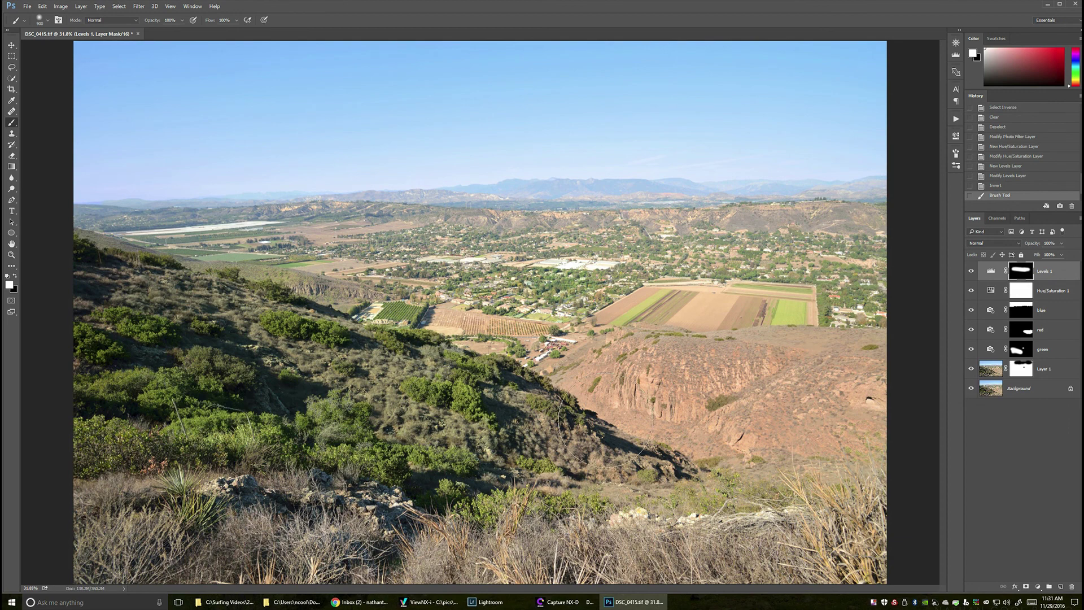
left_click(990, 371)
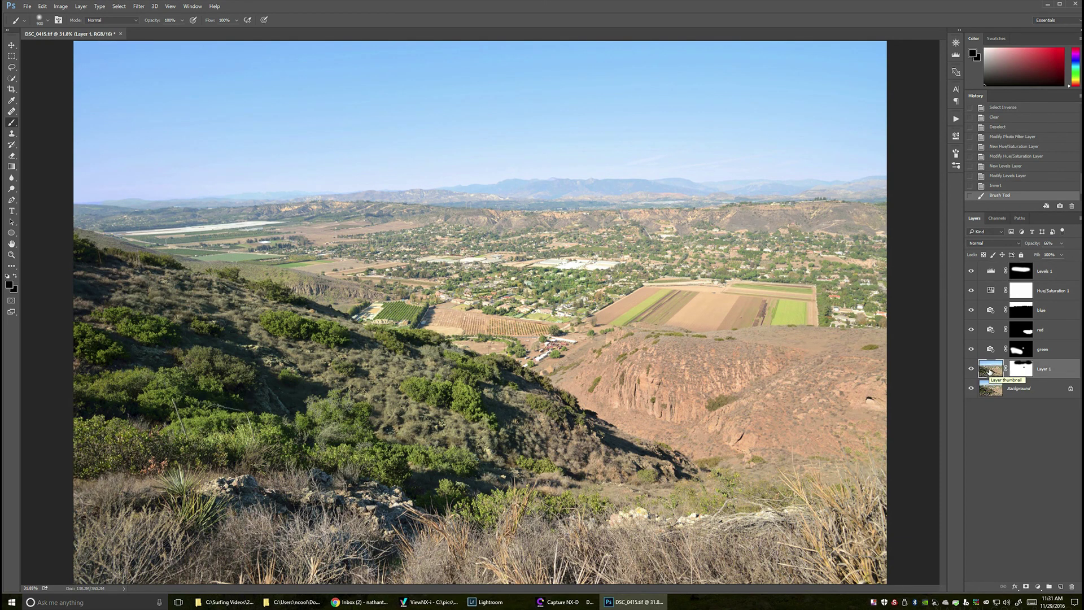
Duplicate Layer 1 and delete the copy's layer mask
key("ctrl+j")
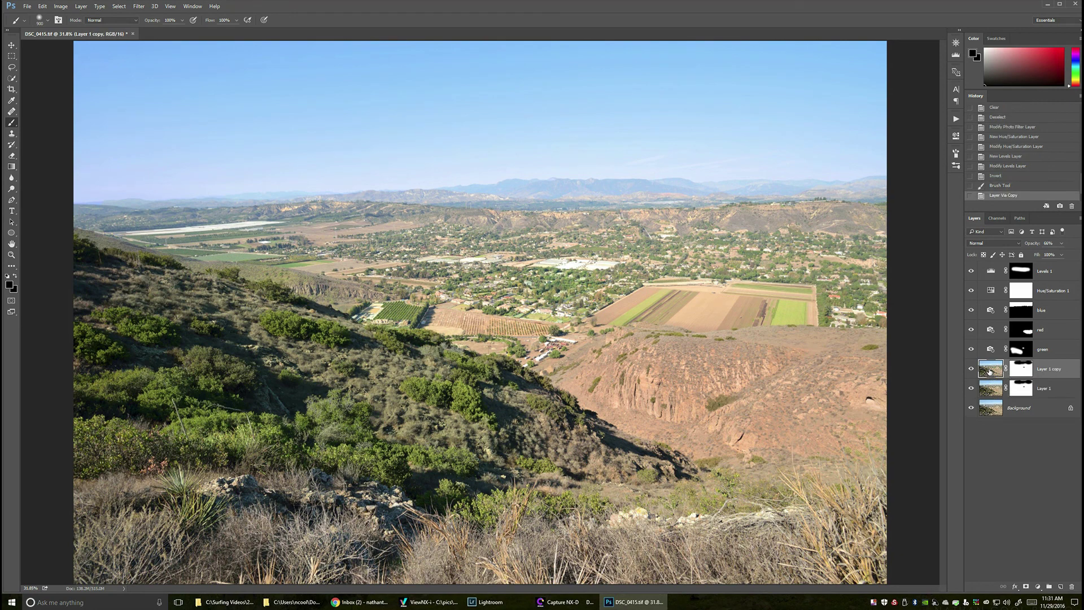
right_click(1018, 371)
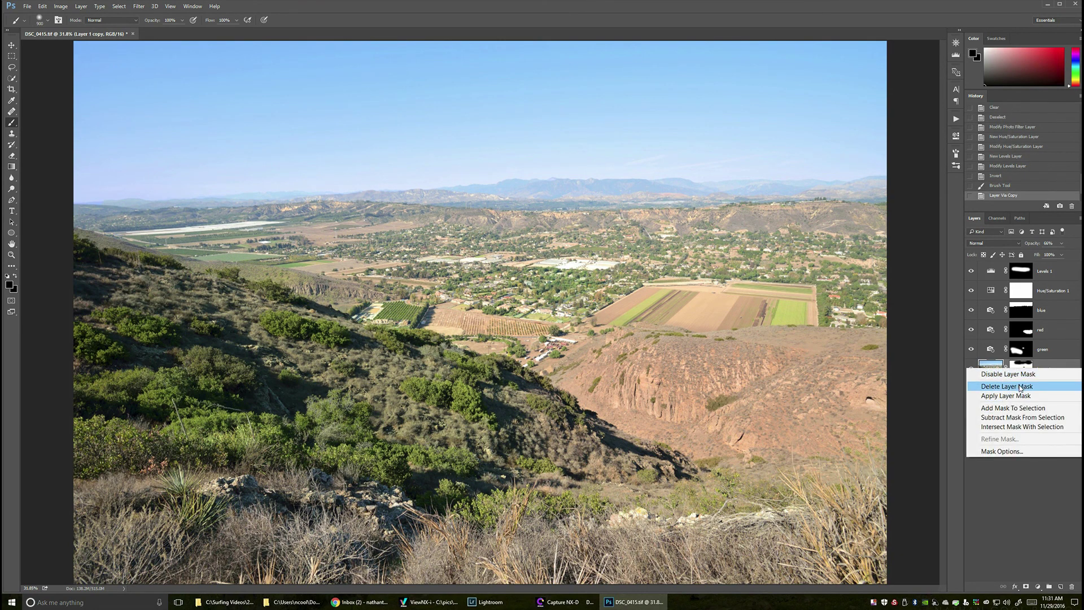
left_click(1008, 387)
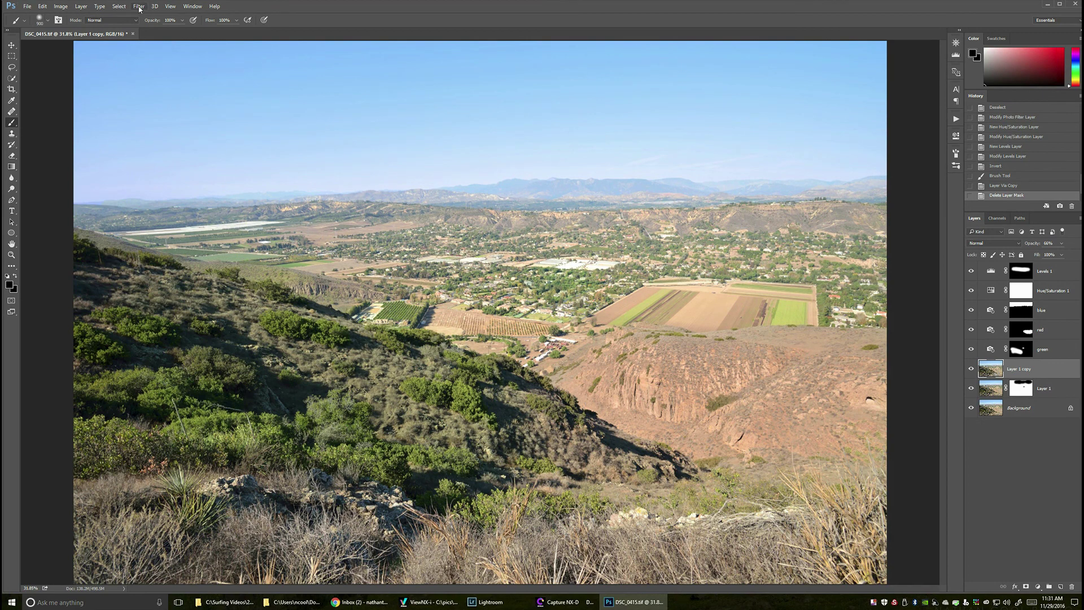
Apply the Camera Raw Filter to the copy with Shadows raised to +79
left_click(137, 9)
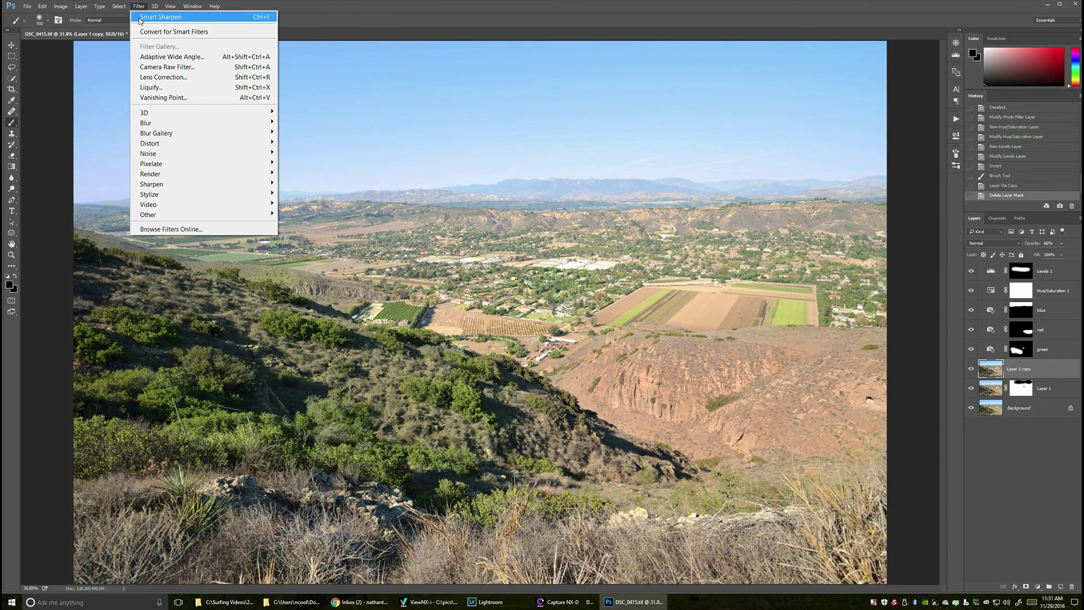
left_click(164, 68)
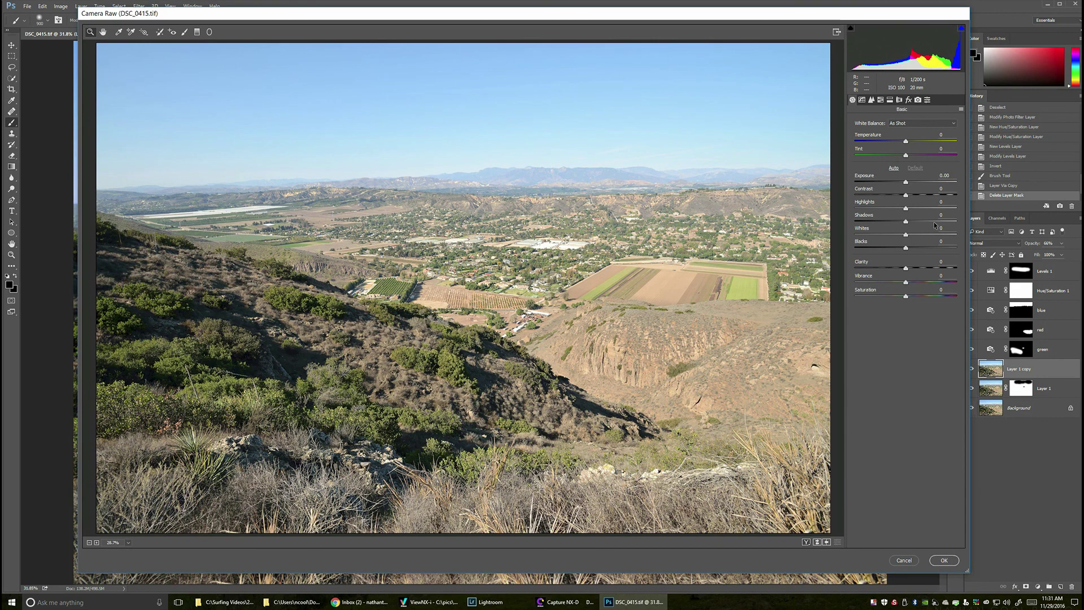
left_click(936, 221)
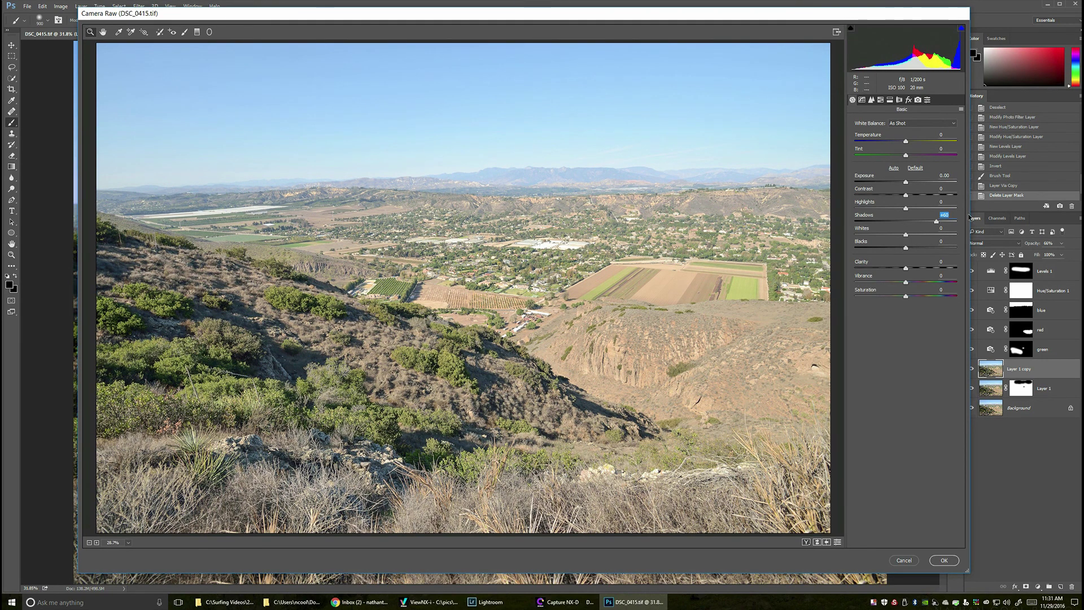
left_click(947, 222)
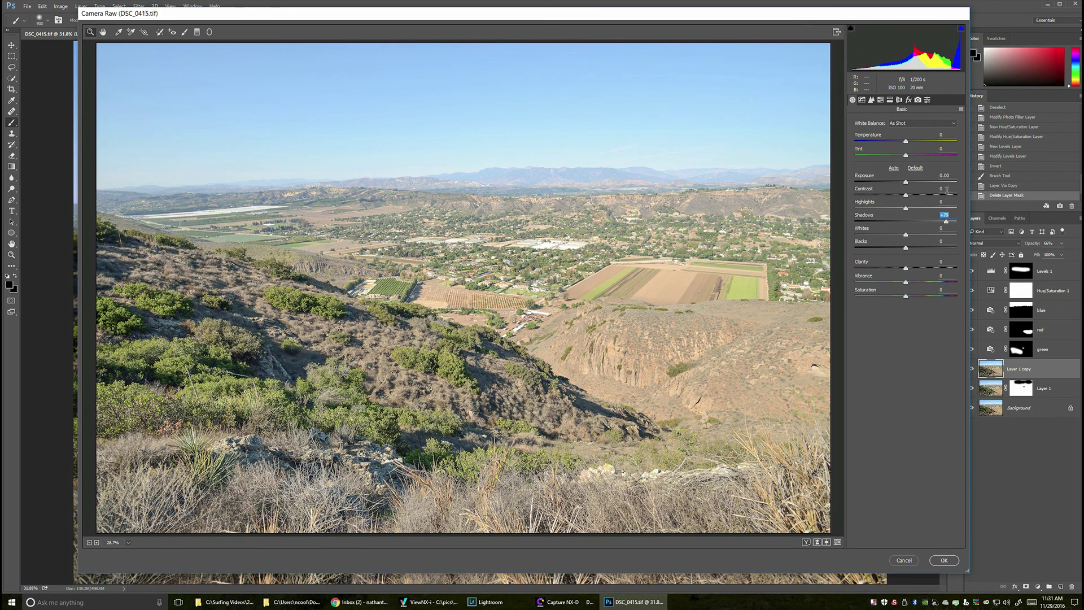
left_click(944, 560)
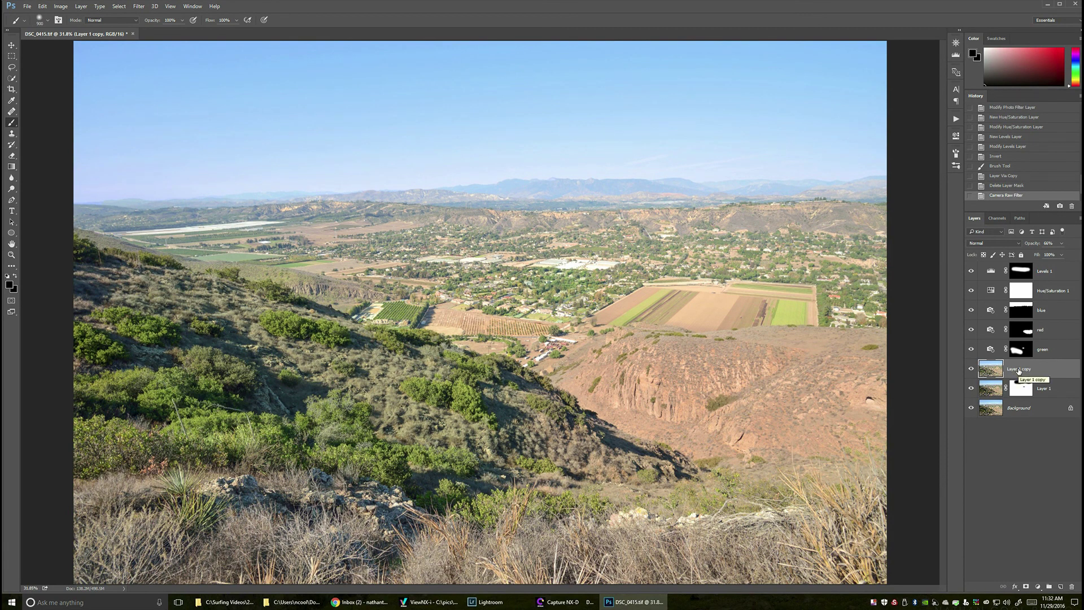
Rename the copy 'shadows', add a Hide All mask, and paint white over the hillsides
double_click(1019, 370)
type("shadows")
key("Return")
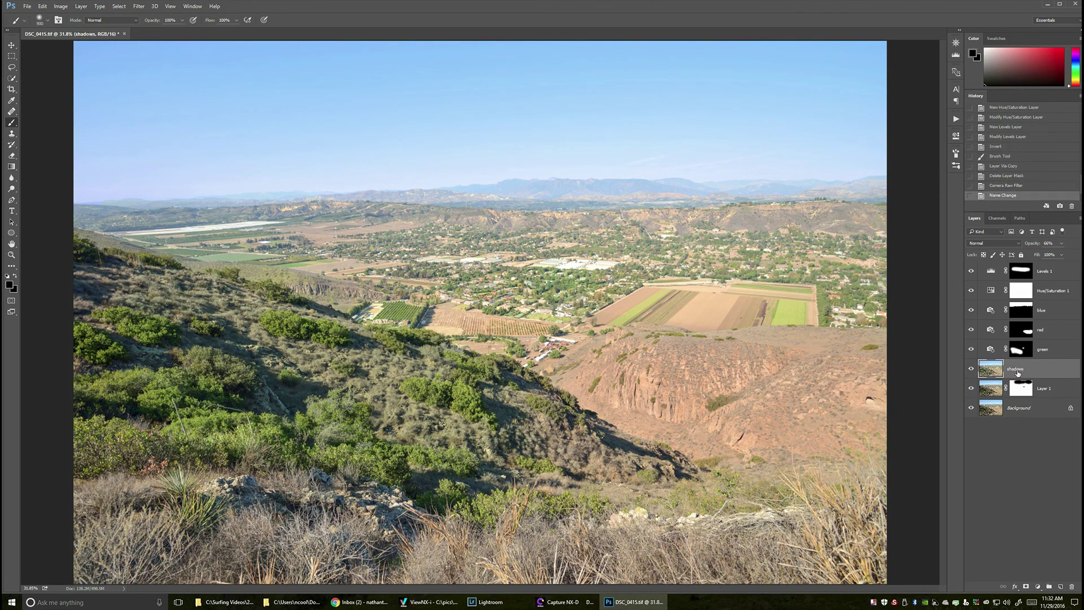
key("alt+l")
key("m")
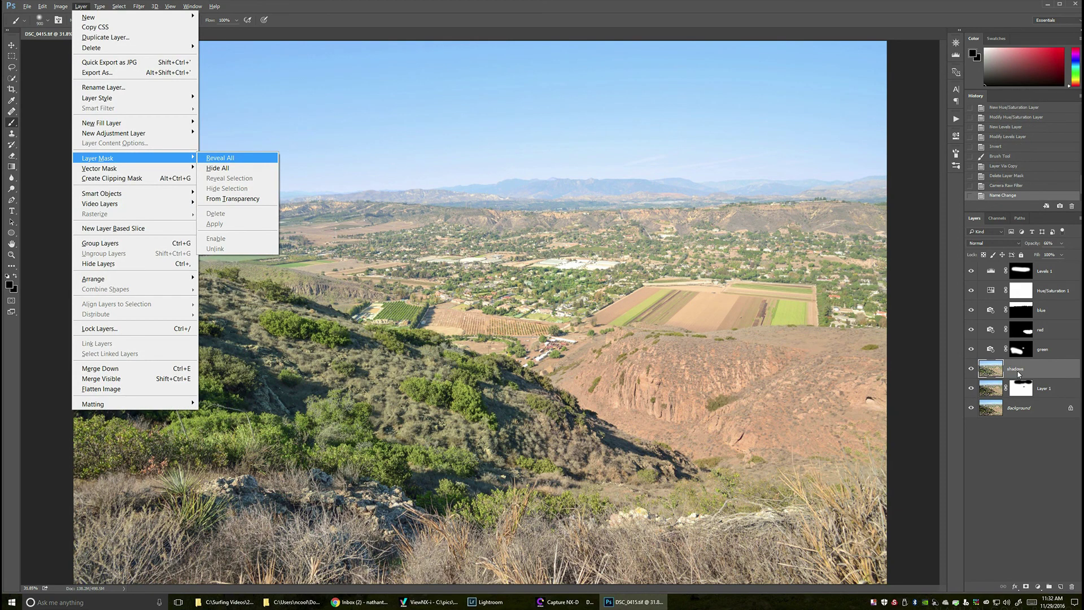
key("h")
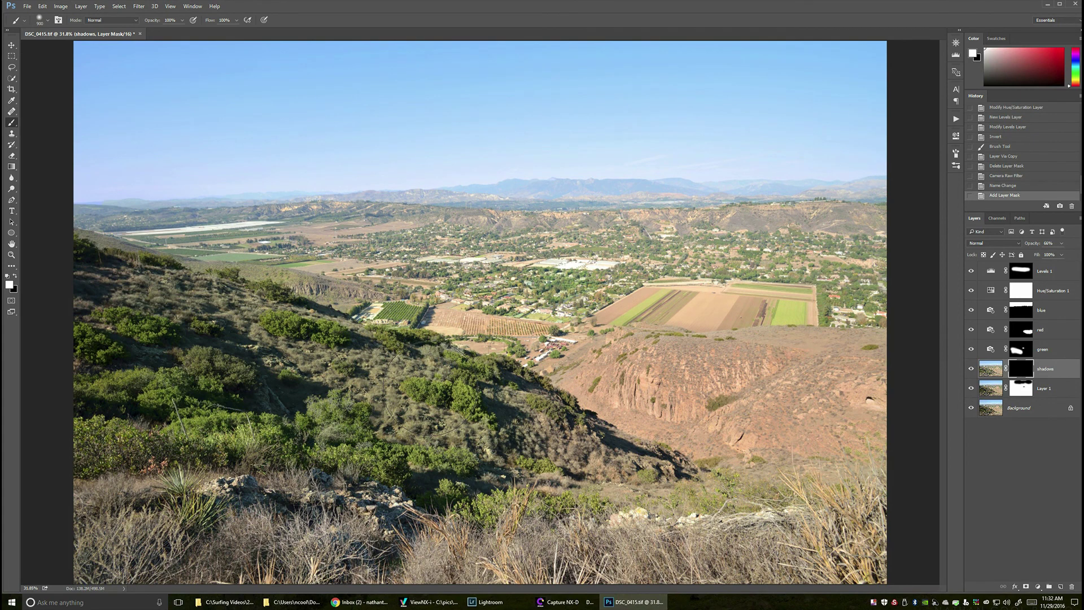
mouse_move(394, 387)
left_mouse_down()
mouse_move(480, 429)
mouse_move(226, 373)
mouse_move(79, 298)
mouse_move(174, 442)
mouse_move(294, 475)
mouse_move(169, 508)
mouse_move(527, 483)
mouse_move(254, 385)
mouse_move(147, 322)
mouse_move(222, 372)
mouse_move(432, 416)
mouse_move(447, 446)
mouse_move(481, 451)
mouse_move(497, 423)
mouse_move(355, 377)
mouse_move(294, 328)
mouse_move(142, 339)
mouse_move(283, 446)
mouse_move(259, 429)
left_mouse_up()
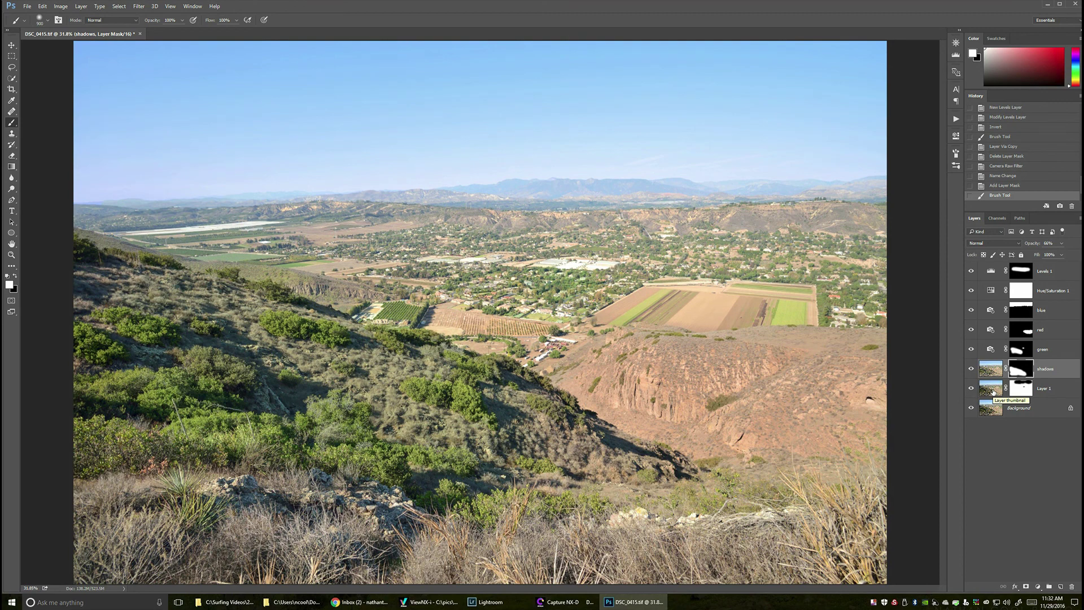
Save the layered document as DSC_0415.psd in Photoshop format with Maximize Compatibility on
key("alt+f")
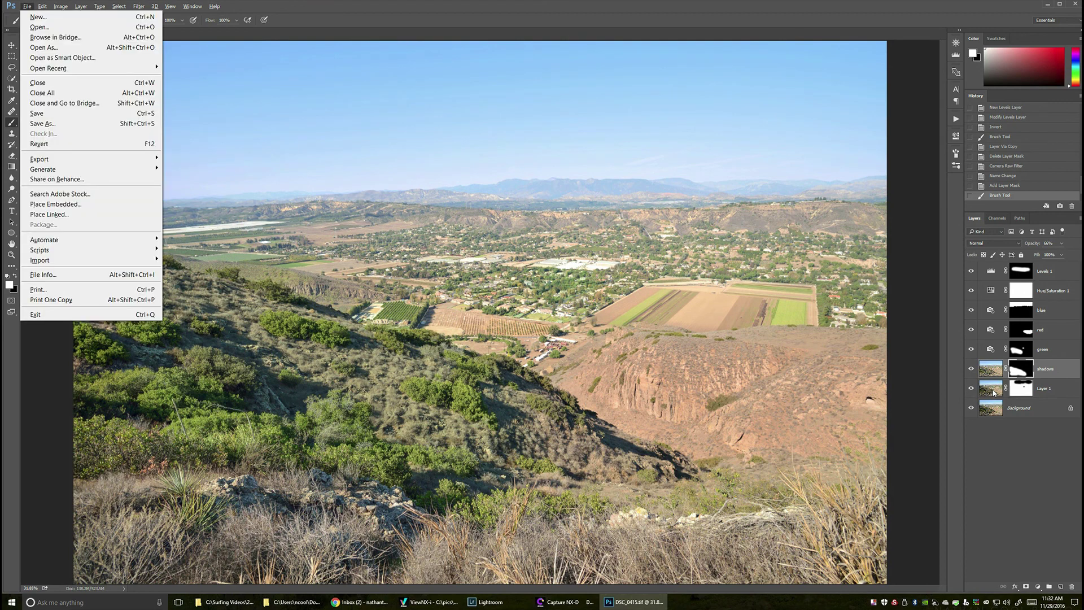
key("a")
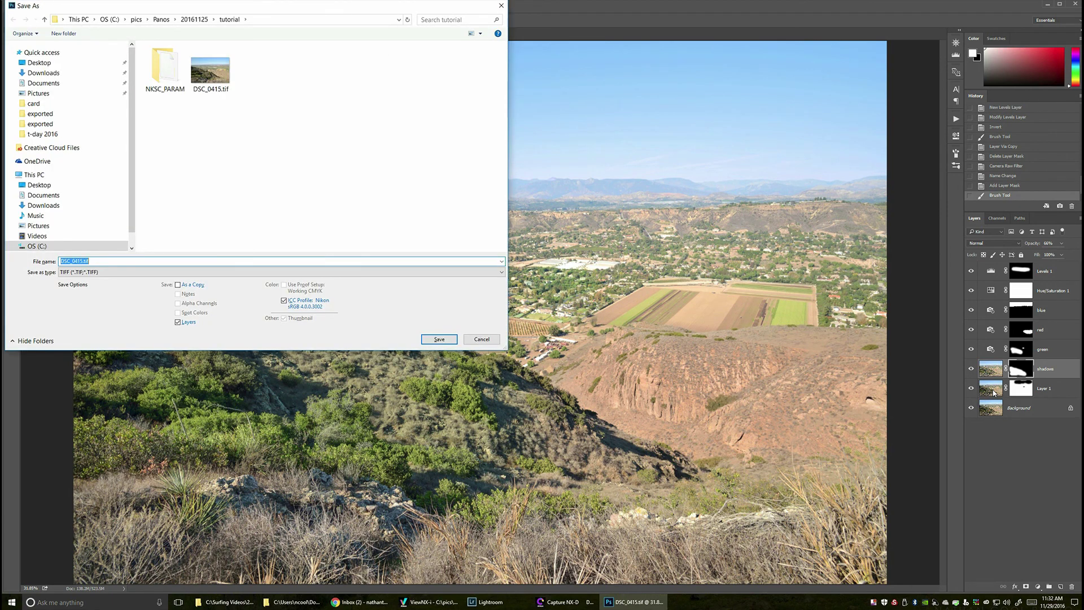
key("Tab")
key("alt+Down")
key("Up")
key("Up")
key("Up")
key("Up")
key("Up")
key("Up")
key("Up")
key("Up")
key("Up")
key("Up")
key("Up")
key("Up")
key("Up")
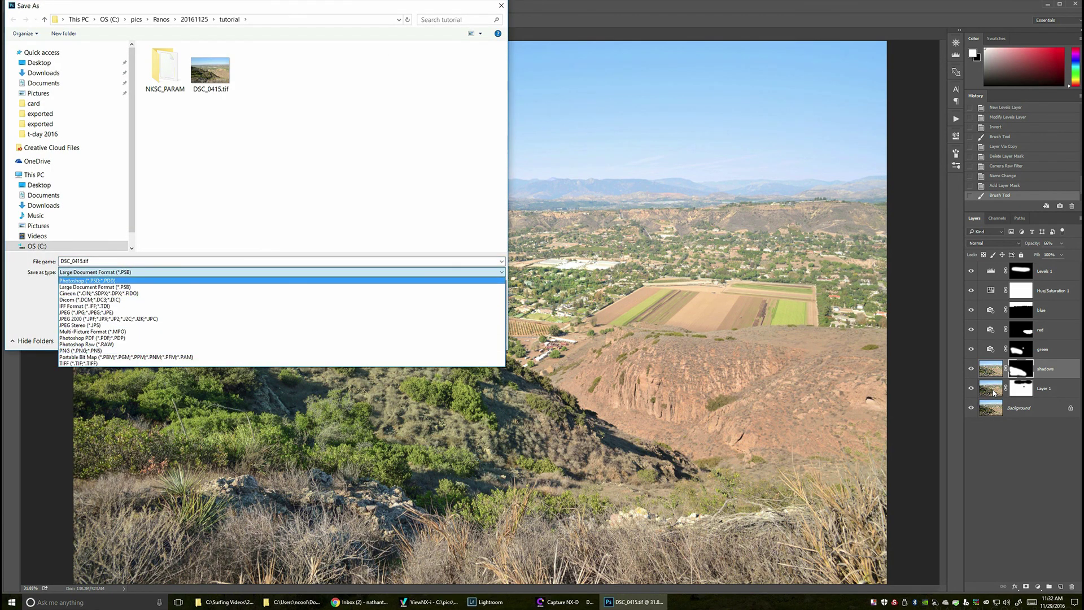
key("Return")
key("shift+Tab")
key("Return")
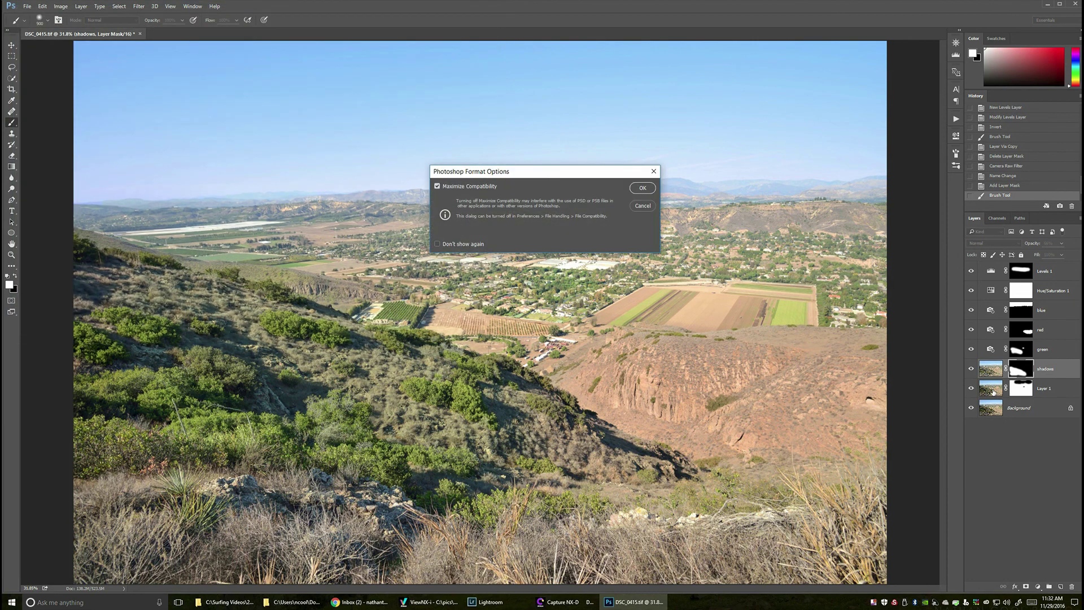
key("Return")
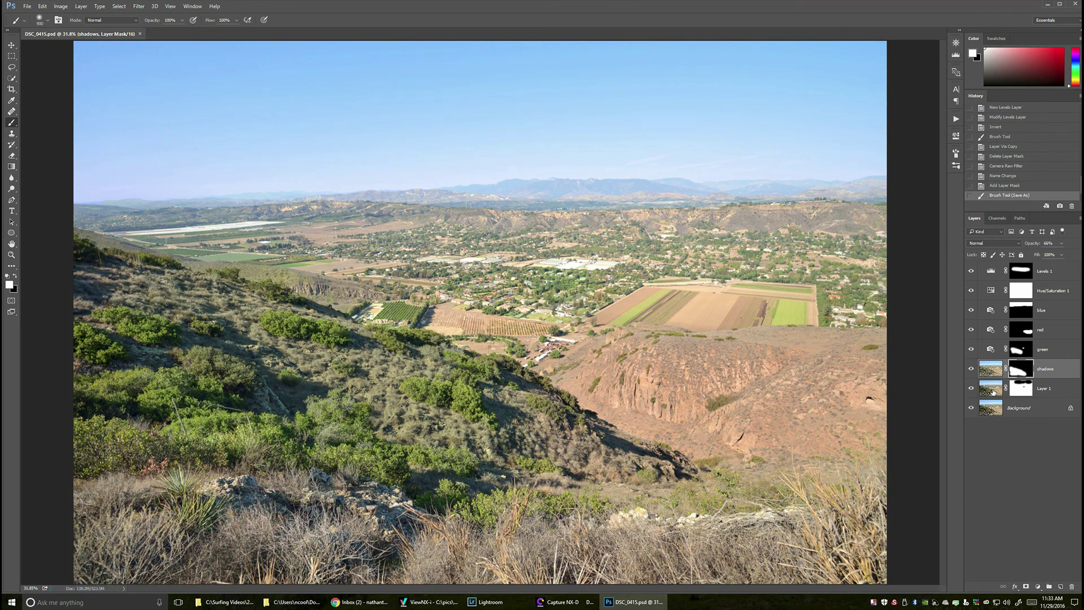
Export DSC_0415.jpg as an sRGB JPEG into the tutorial folder via Export As
key("alt+f")
key("e")
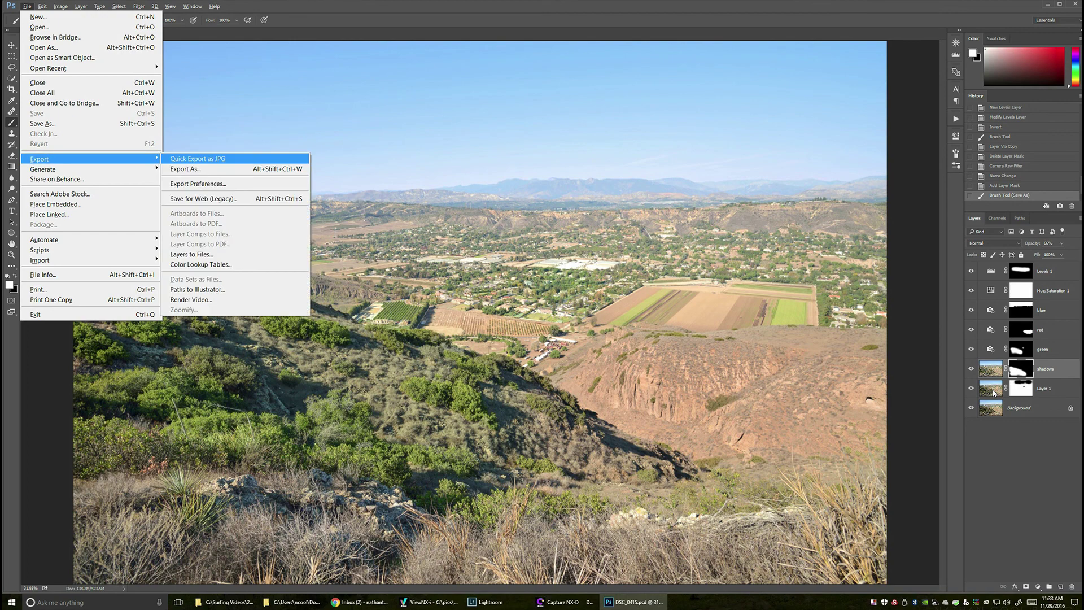
key("Down")
key("Return")
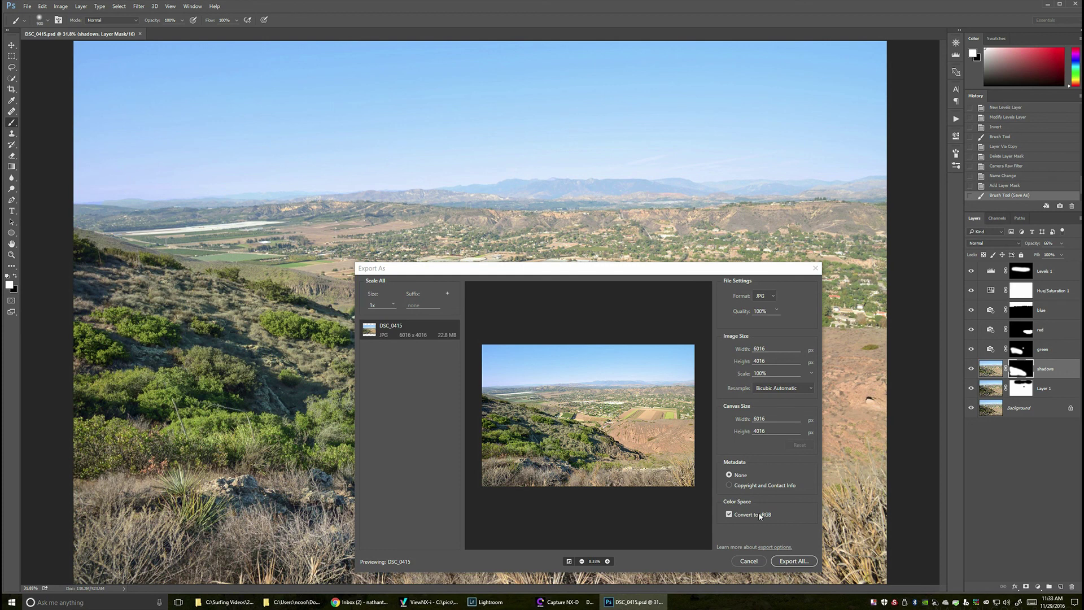
left_click(791, 561)
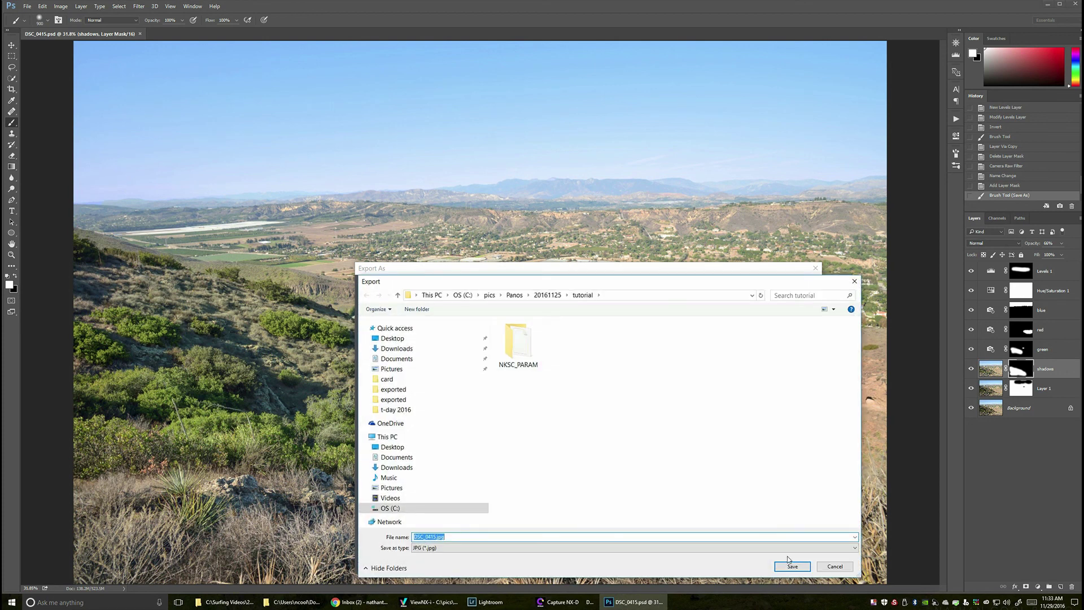
left_click(478, 536)
left_click(792, 567)
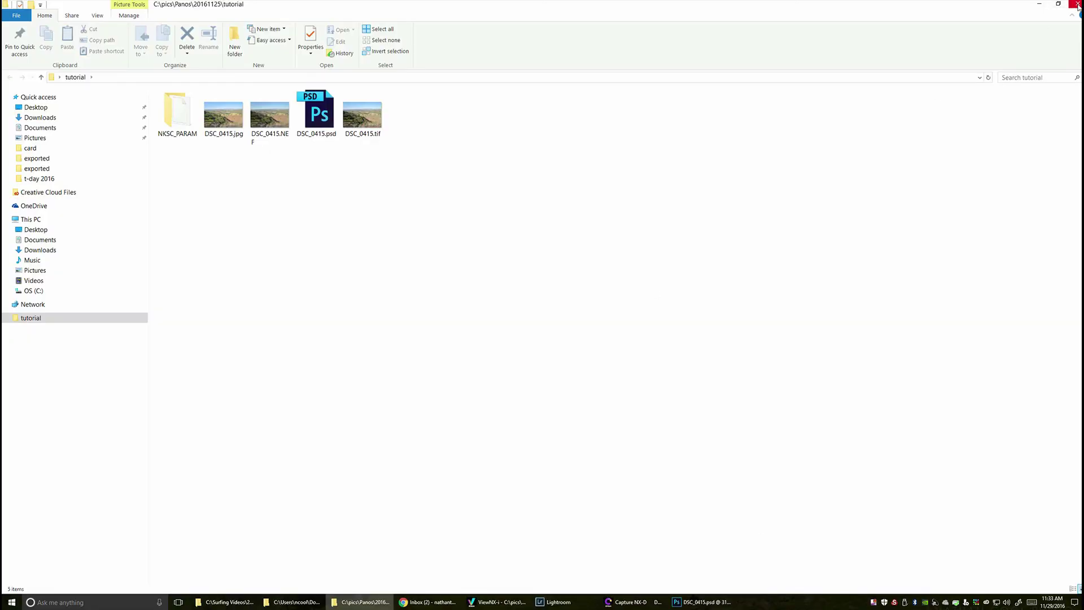
Close Explorer and preview DSC_0415.jpg in a maximized ViewNX-i window, then go back to Lightroom
left_click(1078, 5)
key("alt+Tab")
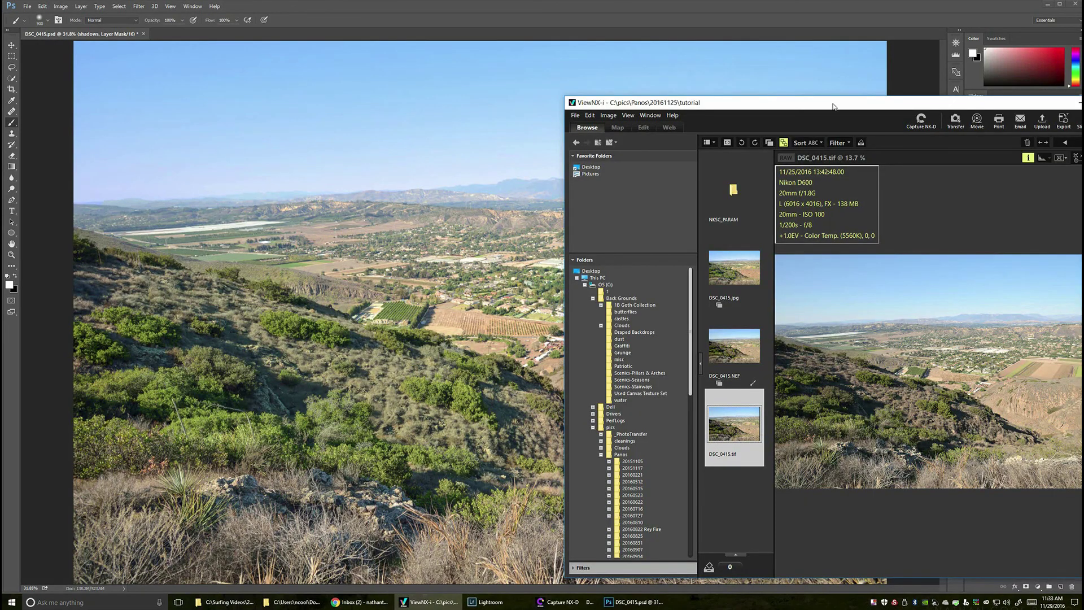
double_click(833, 104)
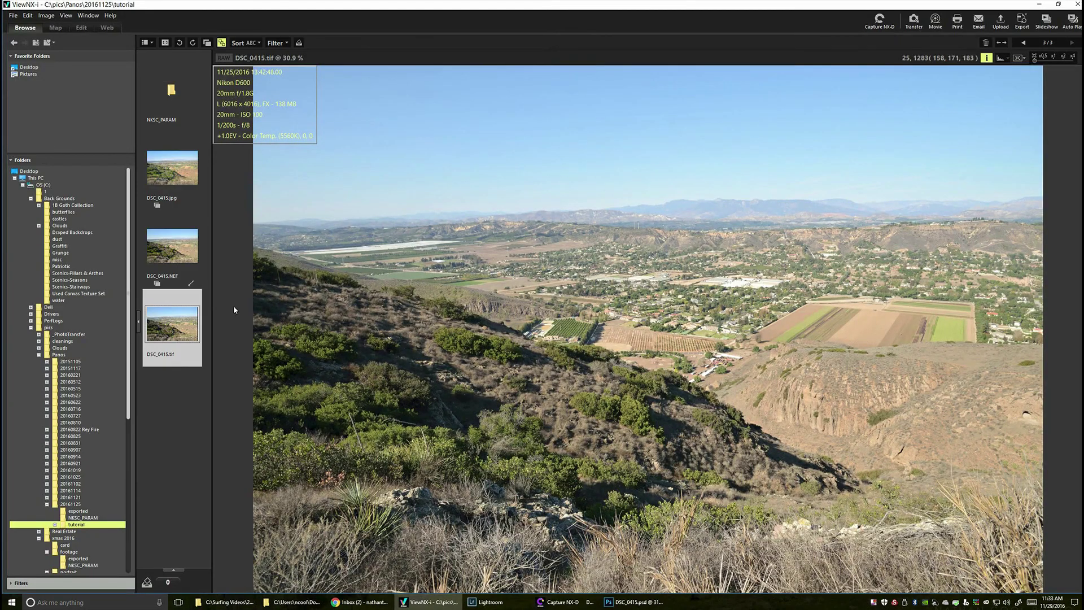
left_click(170, 176)
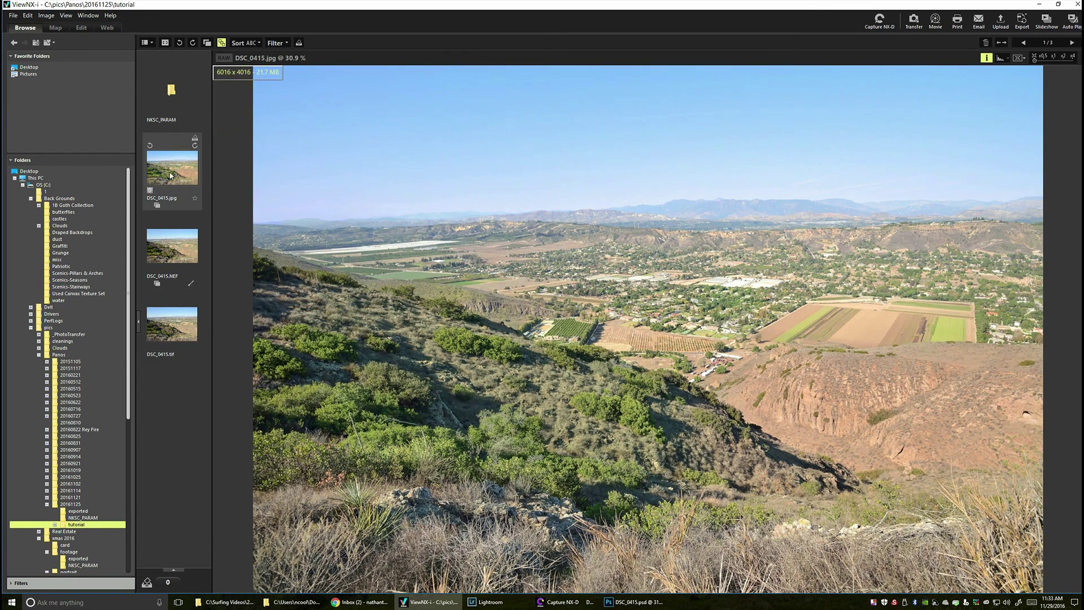
key("alt+Tab")
key("alt+Tab")
key("alt+Tab")
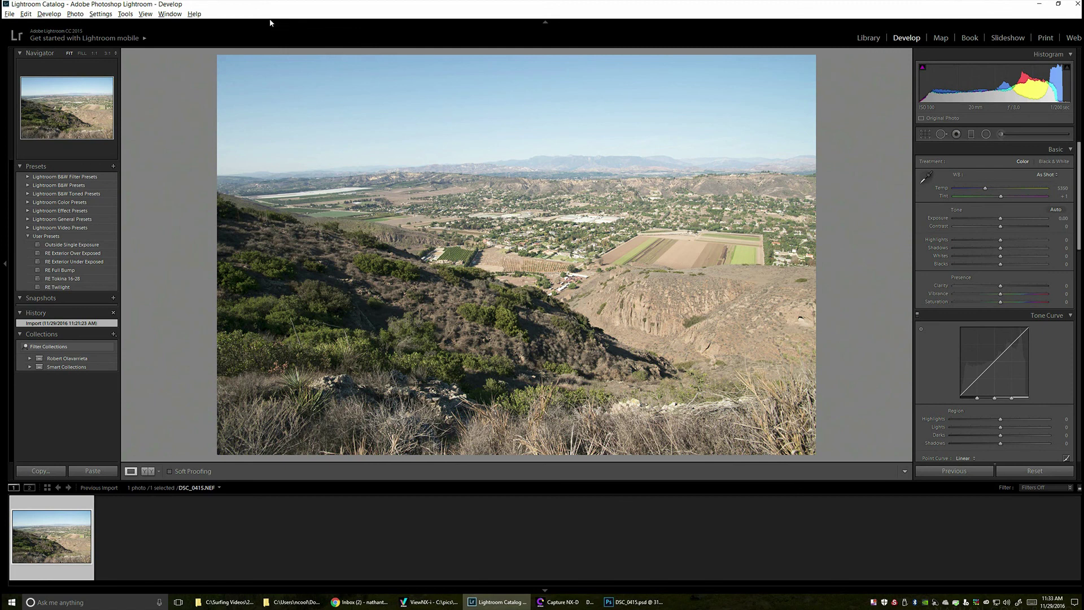
Export the photo from Lightroom as JPEG DSC_0415-1.jpg into the tutorial folder, without a subfolder
key("alt+f")
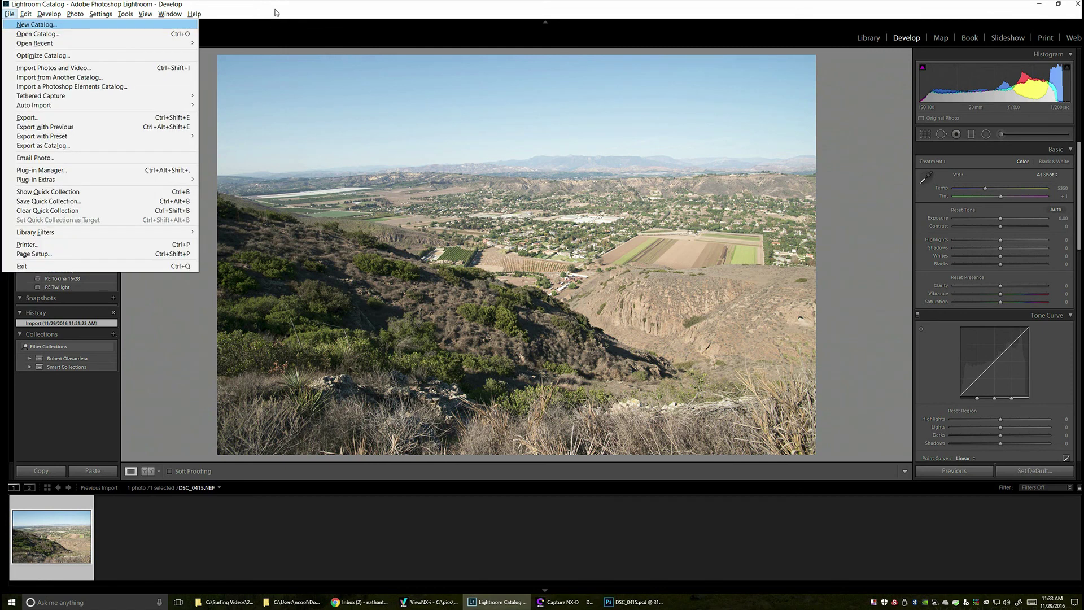
key("e")
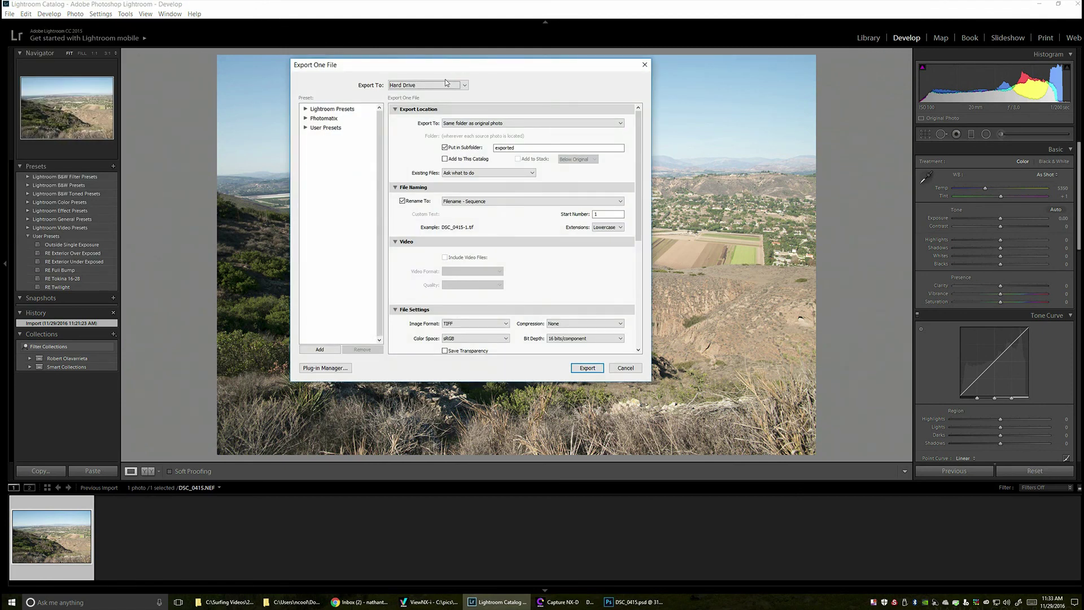
left_click(497, 328)
left_click(479, 333)
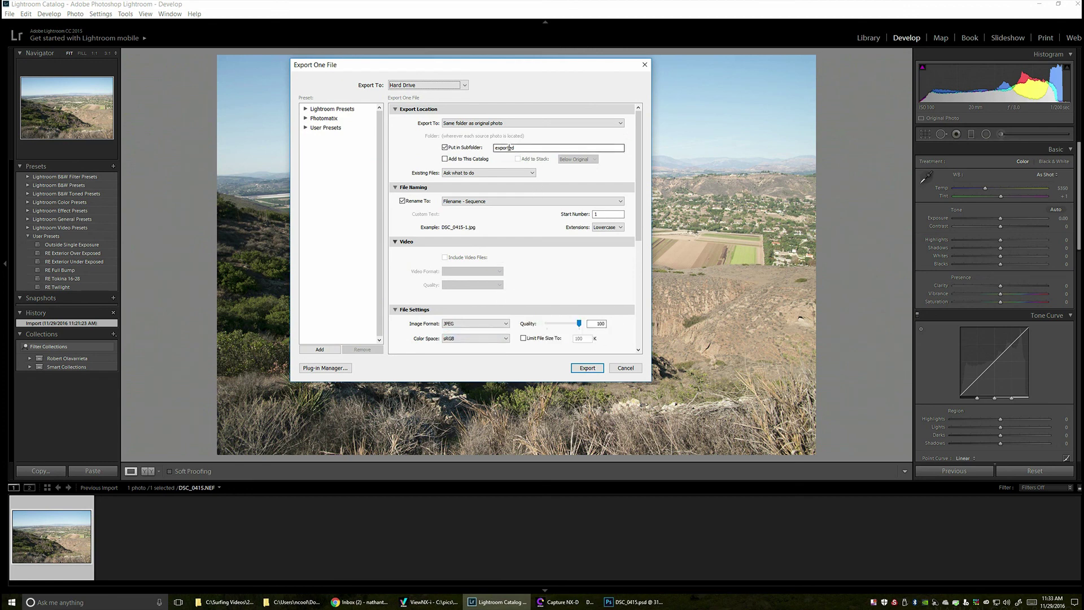
key("alt+Tab")
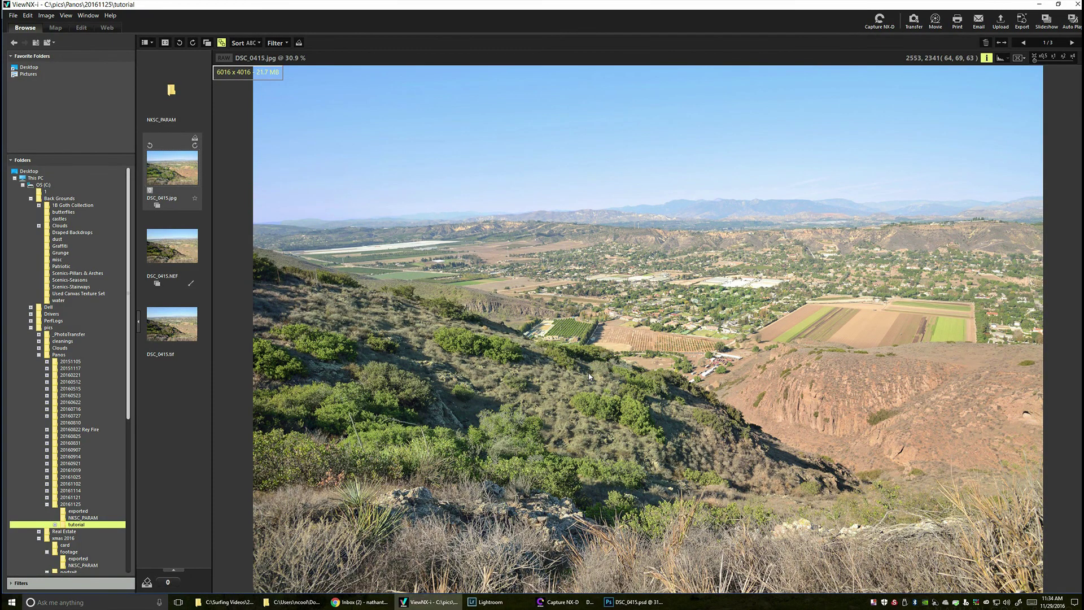
key("alt+Tab")
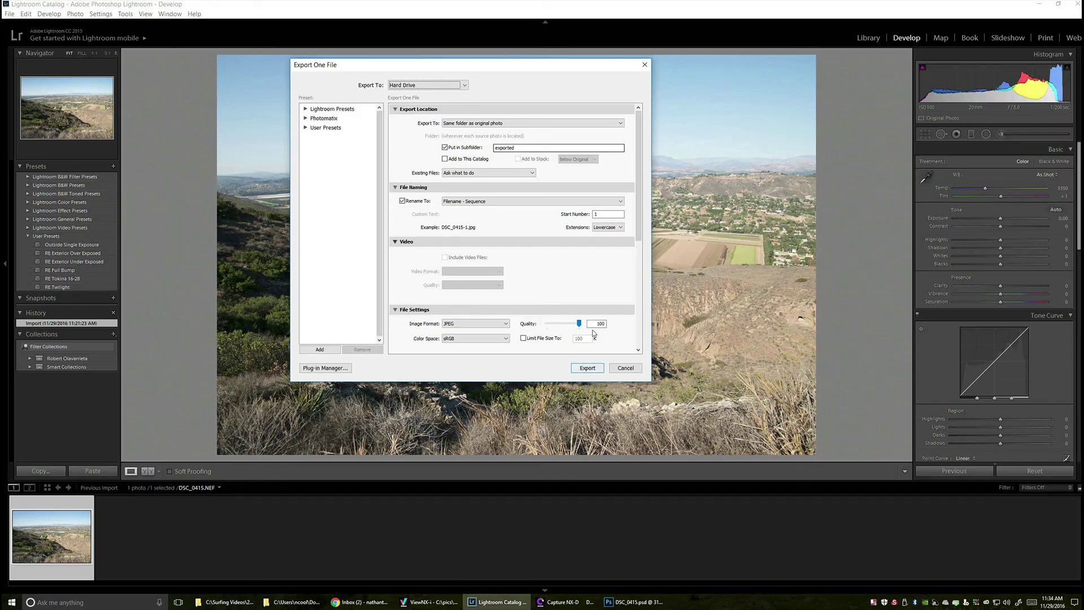
left_click(445, 148)
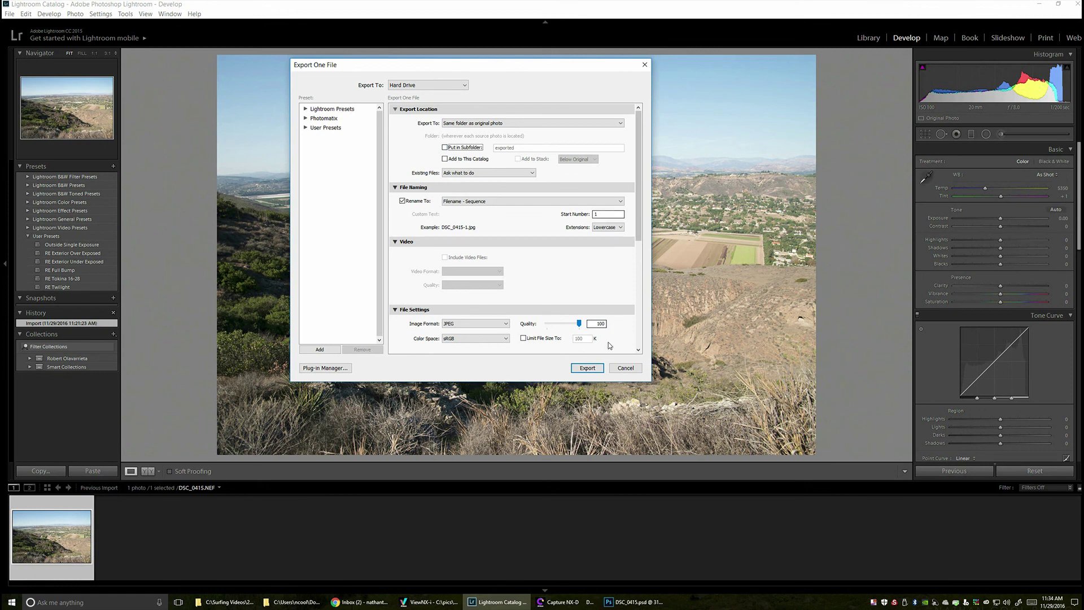
left_click(588, 368)
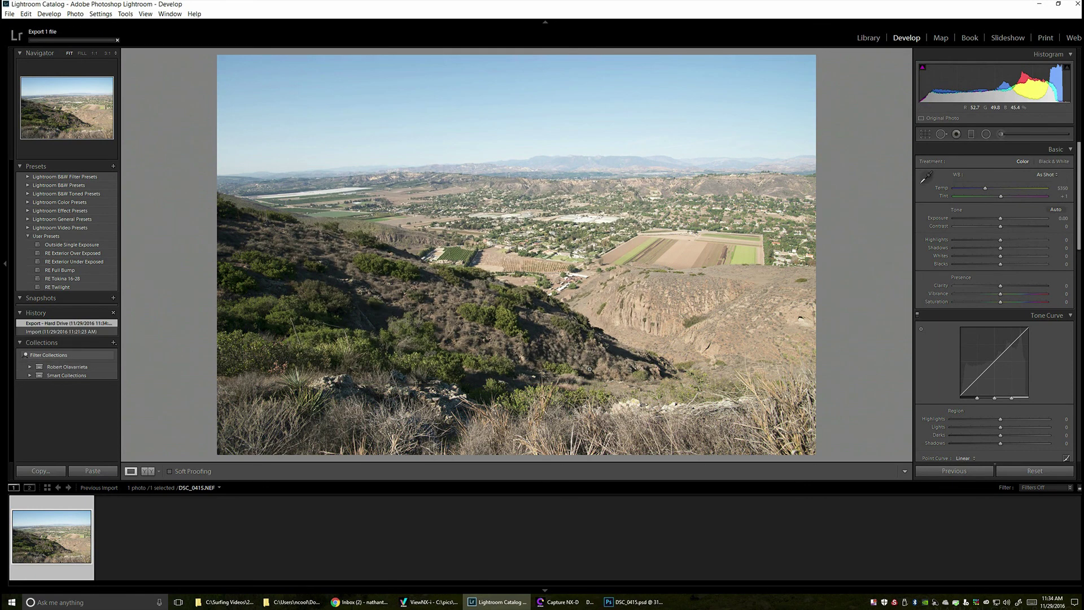
Alternate between DSC_0415-1.jpg (17.1 MB) and DSC_0415.jpg (21.7 MB) in ViewNX-i to compare them
key("alt+Tab")
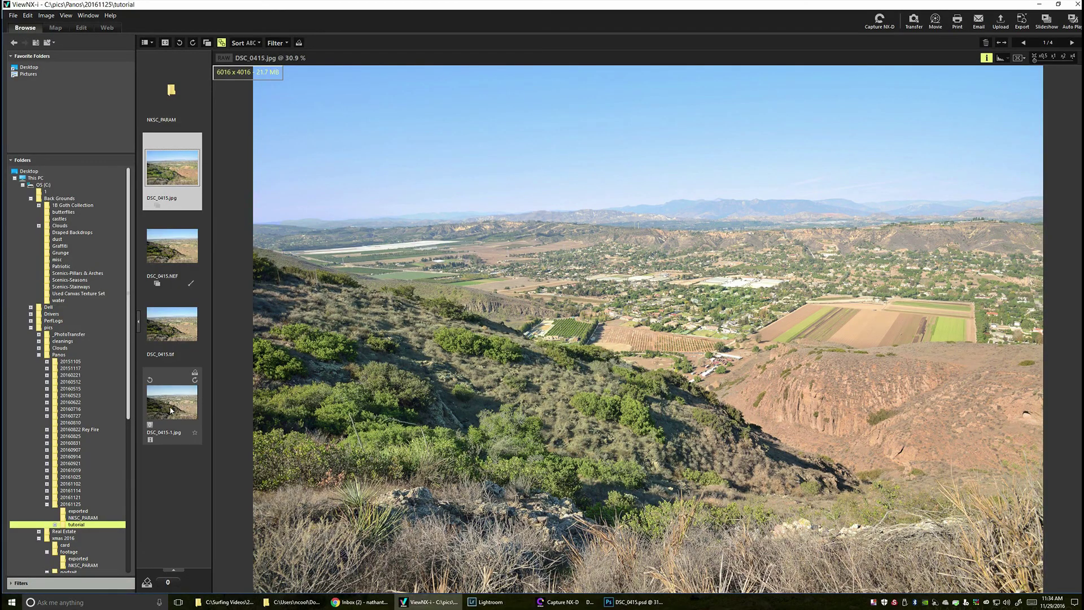
left_click(181, 412)
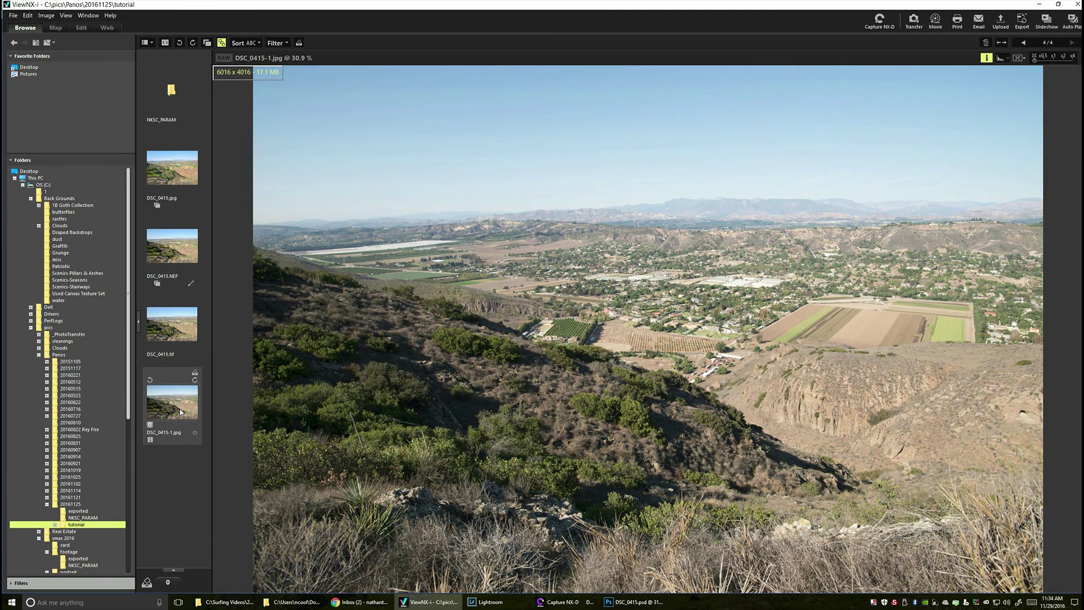
left_click(179, 181)
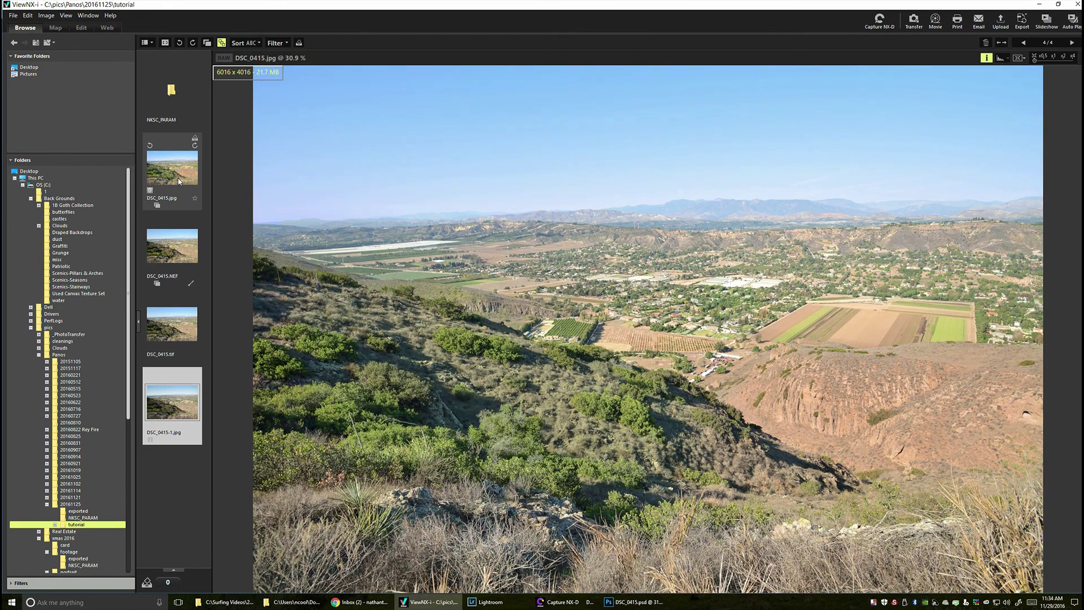
left_click(170, 416)
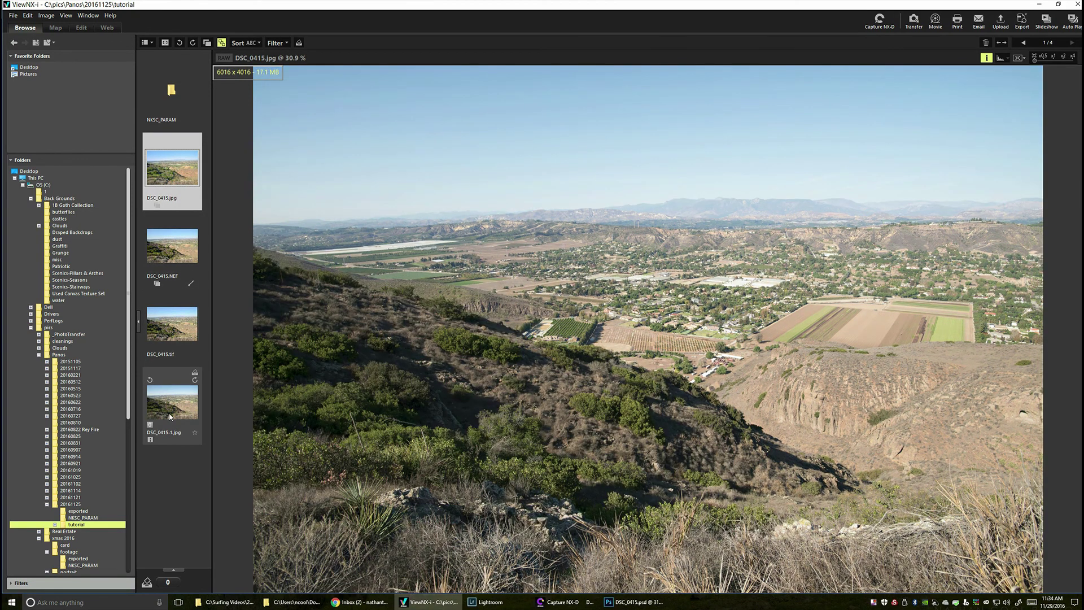
left_click(176, 176)
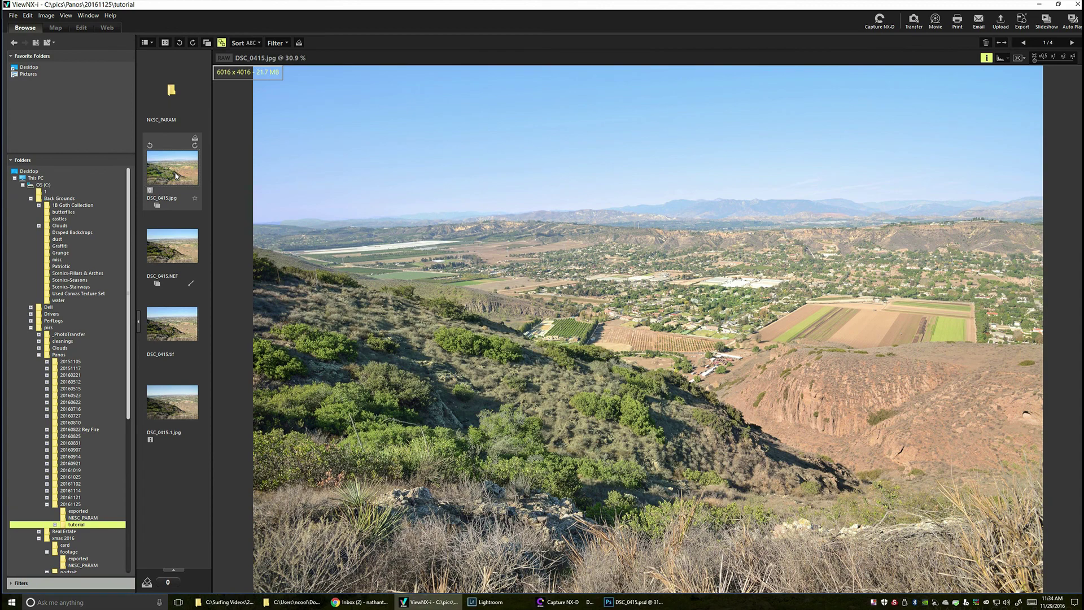